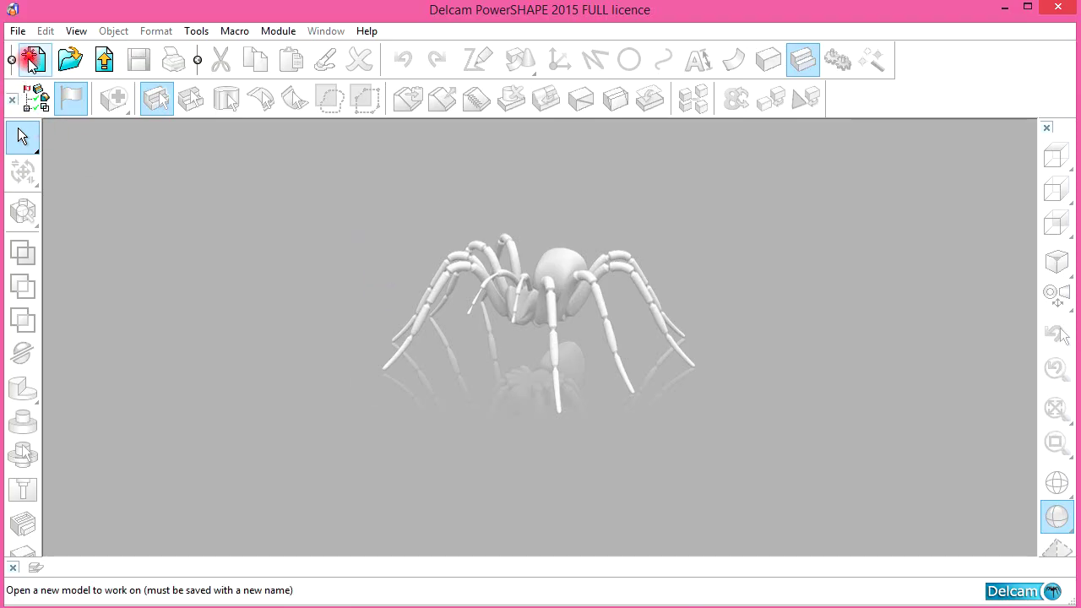
Start a new model and place Workplane 1 at the origin 0,0,0
{"action": "left_click", "coordinate": [34, 58]}
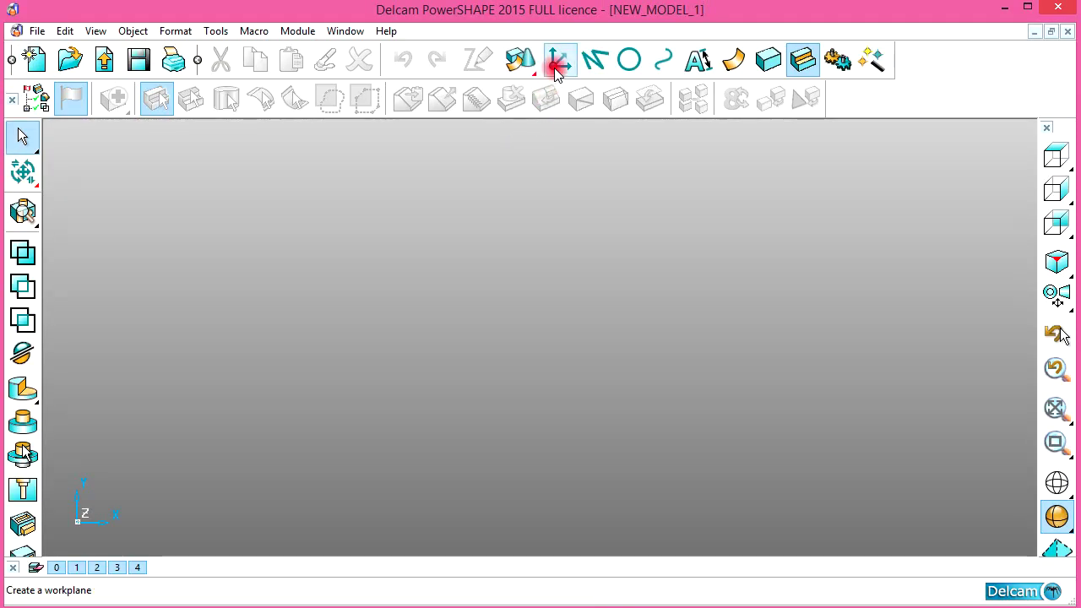
{"action": "left_click", "coordinate": [559, 59]}
{"action": "left_click", "coordinate": [560, 235]}
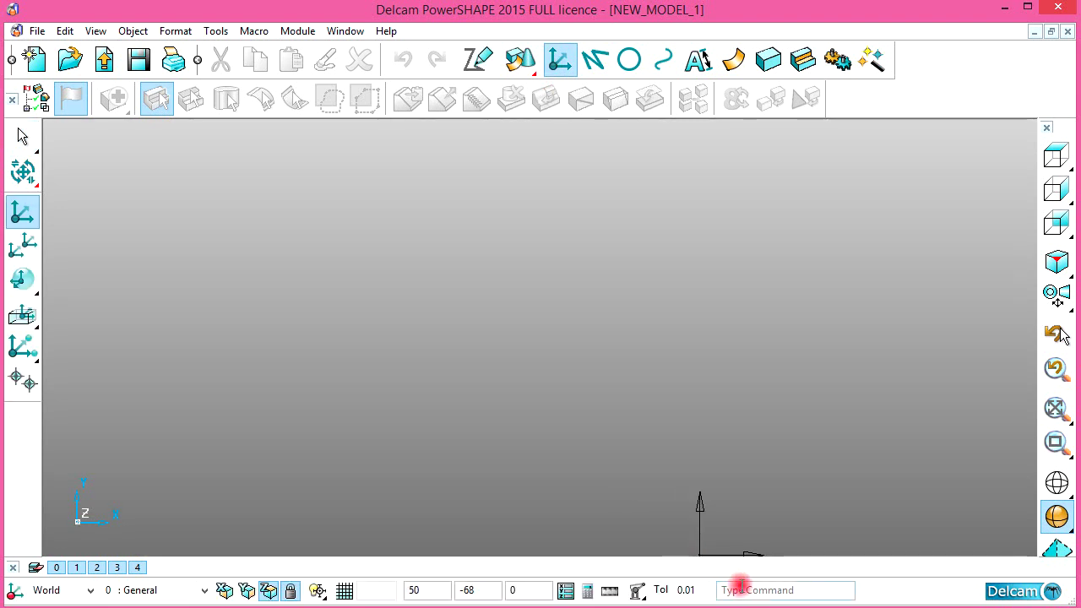
{"action": "type", "text": "0"}
{"action": "key", "text": "Return"}
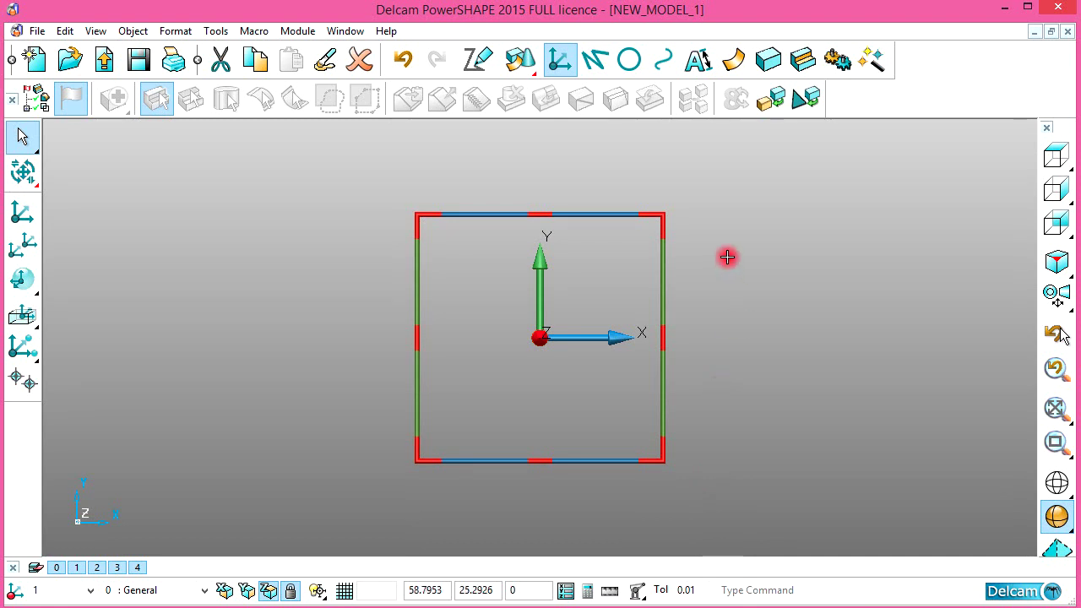
{"action": "right_click", "coordinate": [727, 253]}
{"action": "left_click", "coordinate": [744, 262]}
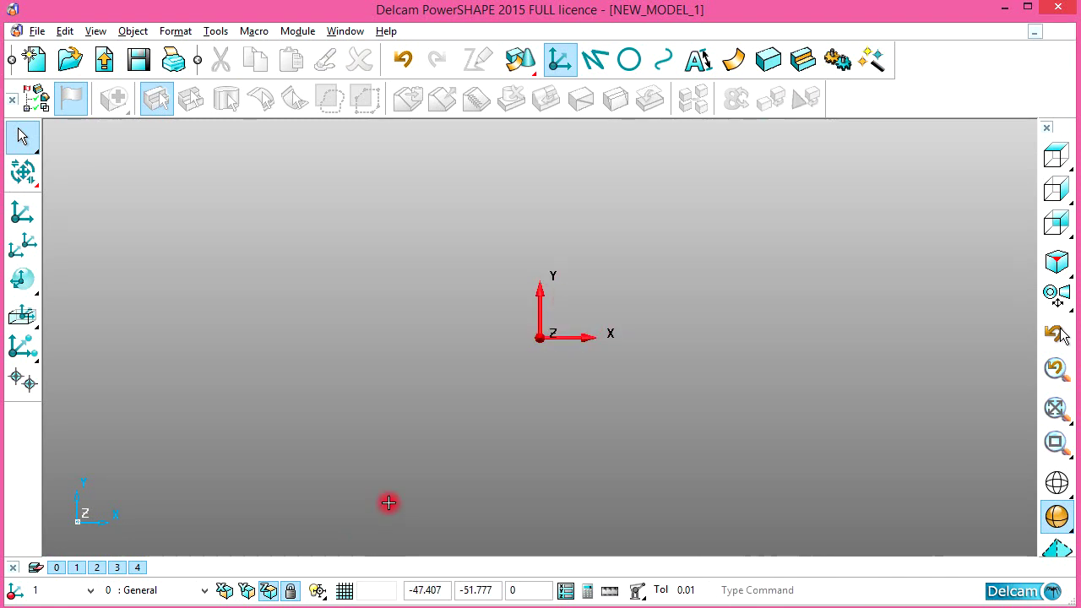
{"action": "key", "text": "alt+Tab"}
{"action": "key", "text": "alt+Tab"}
{"action": "key", "text": "alt+Tab"}
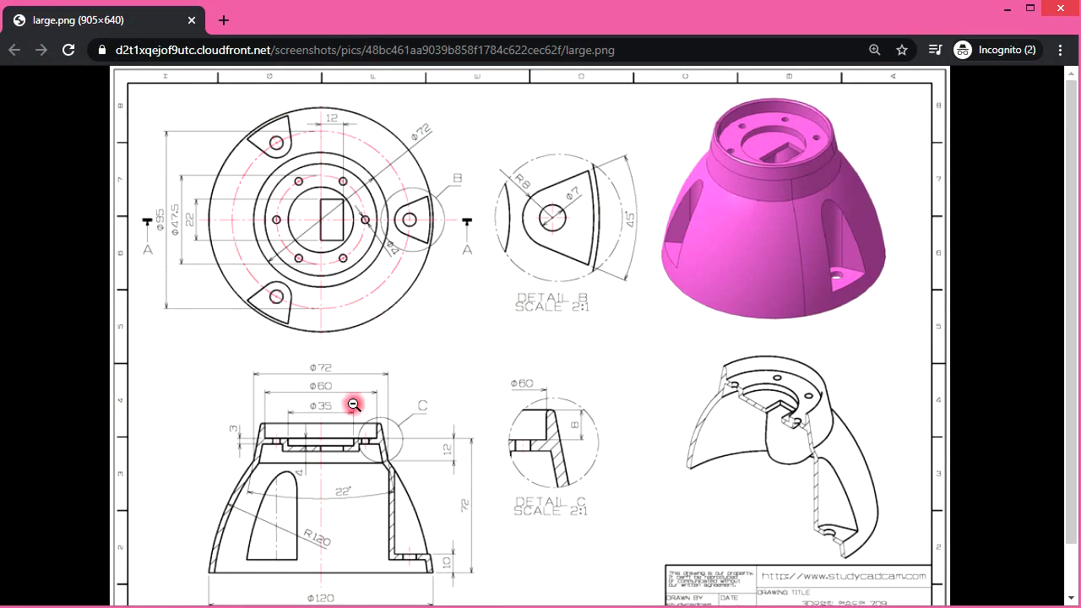
Scroll the large.png reference drawing to review Section A-A and the title block
{"action": "scroll", "coordinate": [387, 435], "scroll_direction": "down", "scroll_amount": 1}
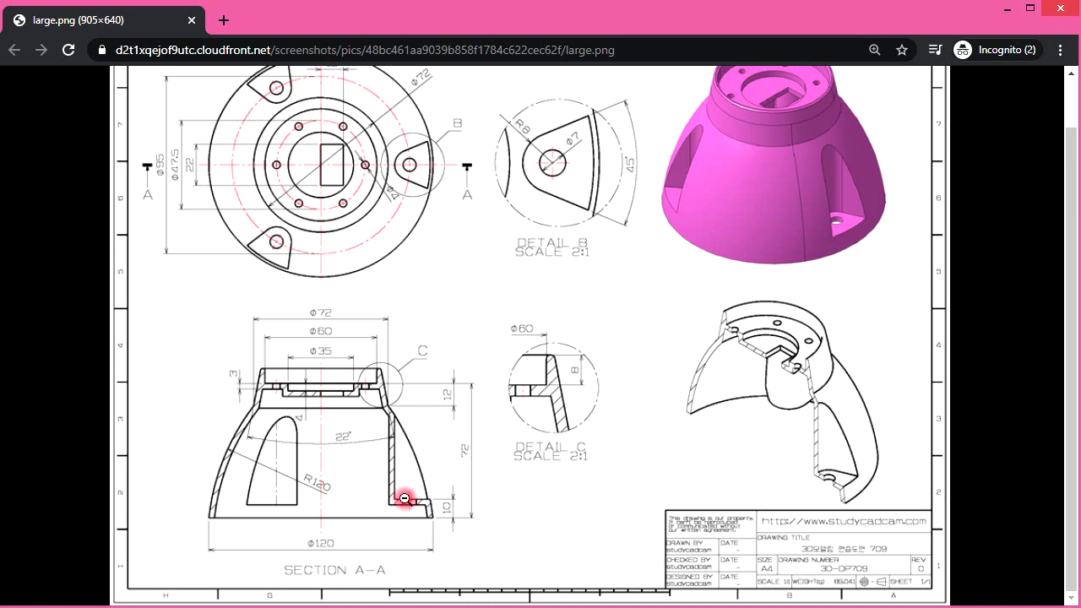
{"action": "key", "text": "alt+Tab"}
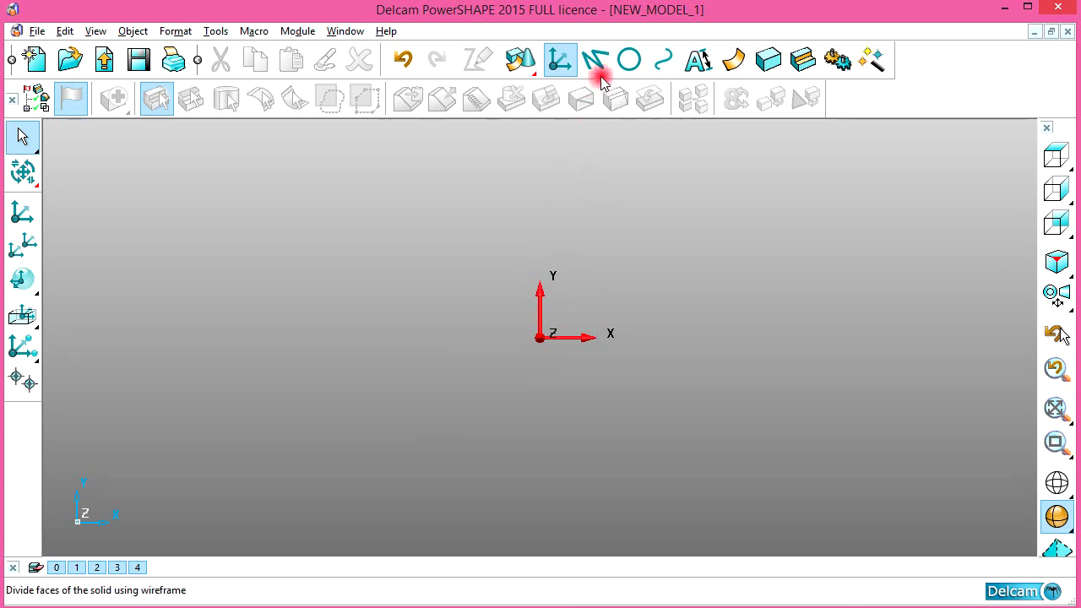
Draw a line from the origin toward negative X and set its length to 60
{"action": "left_click", "coordinate": [595, 61]}
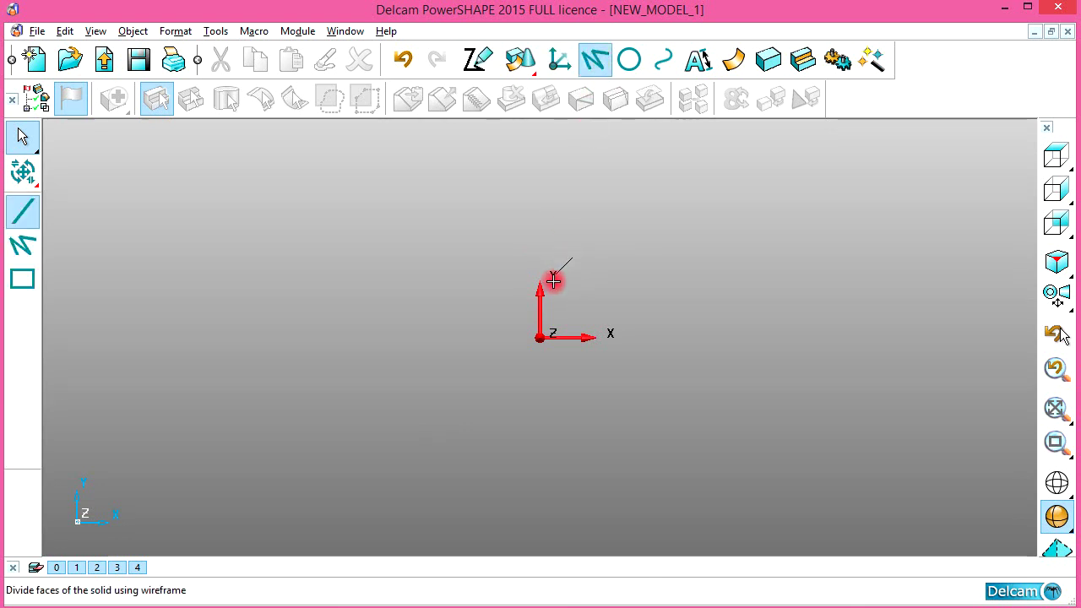
{"action": "left_click", "coordinate": [537, 341]}
{"action": "left_click", "coordinate": [410, 337]}
{"action": "right_click", "coordinate": [425, 248]}
{"action": "left_click", "coordinate": [446, 311]}
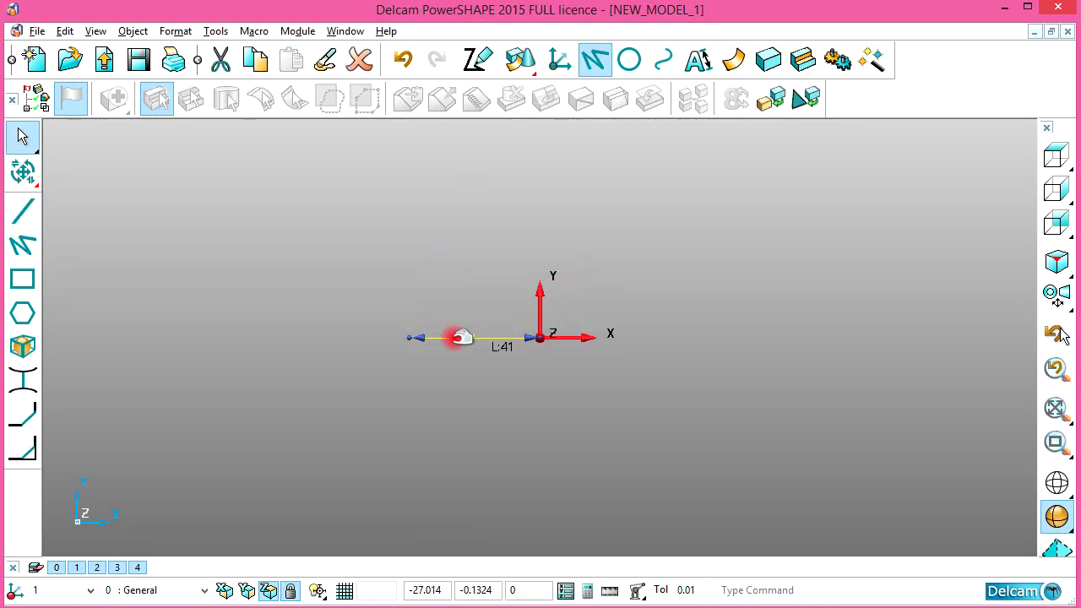
{"action": "double_click", "coordinate": [457, 338]}
{"action": "double_click", "coordinate": [830, 182]}
{"action": "type", "text": "60"}
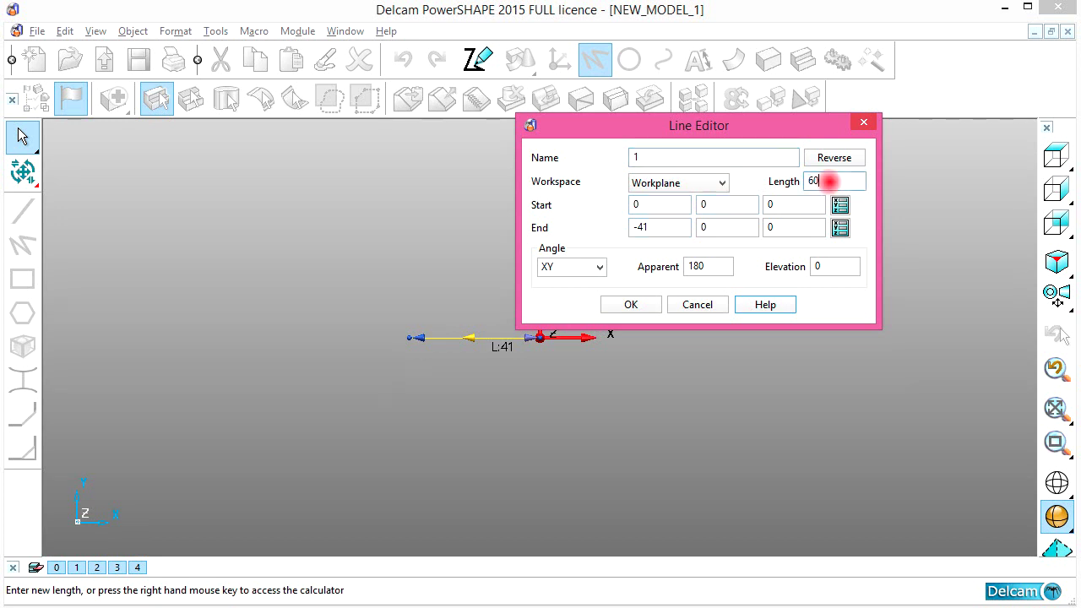
{"action": "left_click", "coordinate": [631, 304]}
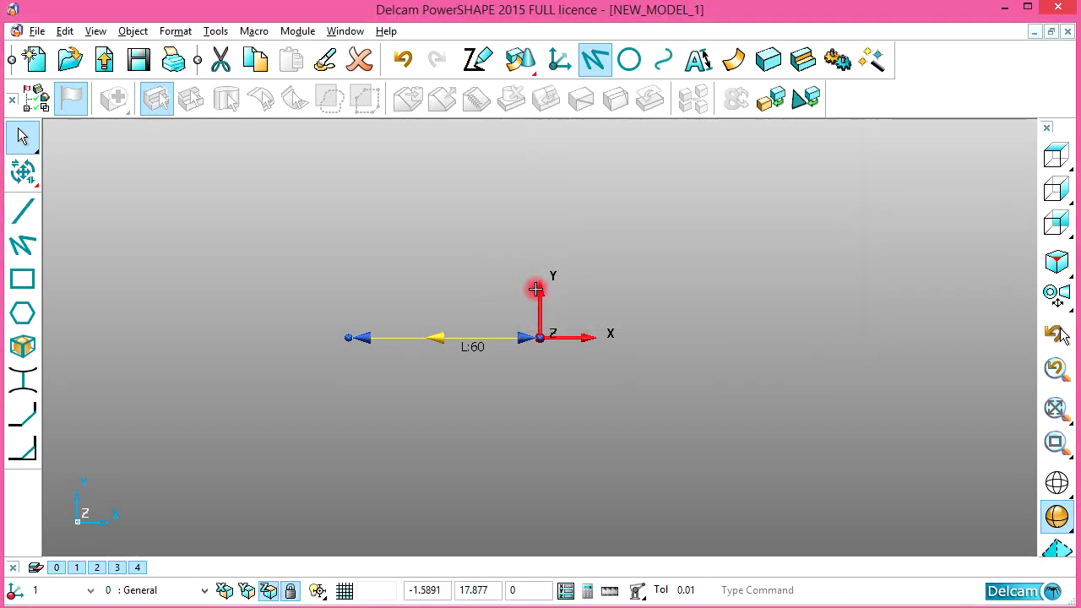
{"action": "scroll", "coordinate": [537, 349], "scroll_direction": "down", "scroll_amount": 2}
{"action": "scroll", "coordinate": [528, 326], "scroll_direction": "up", "scroll_amount": 1}
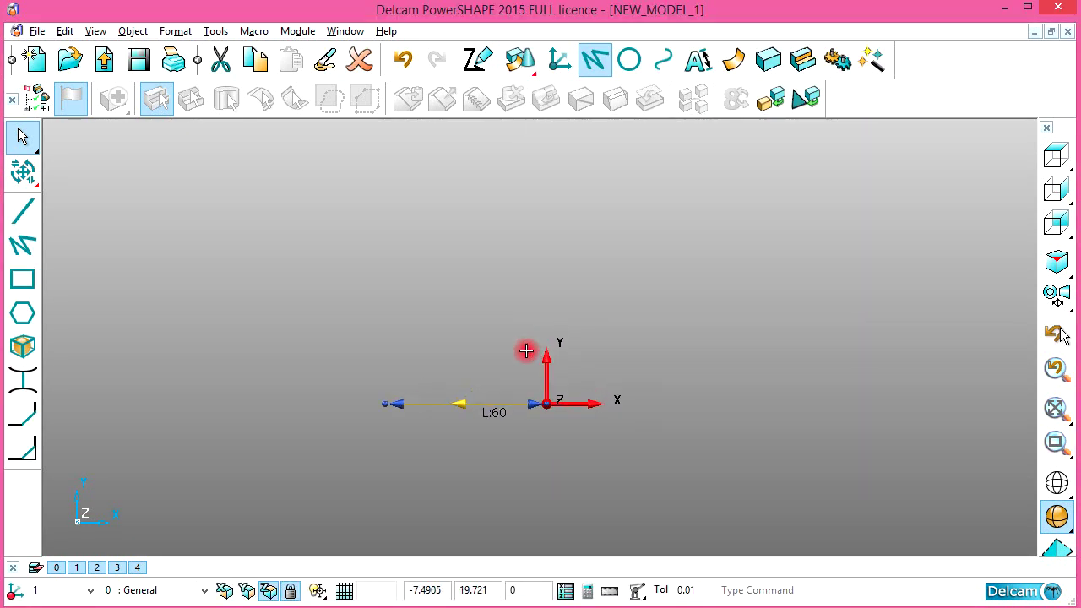
{"action": "key", "text": "alt+Tab"}
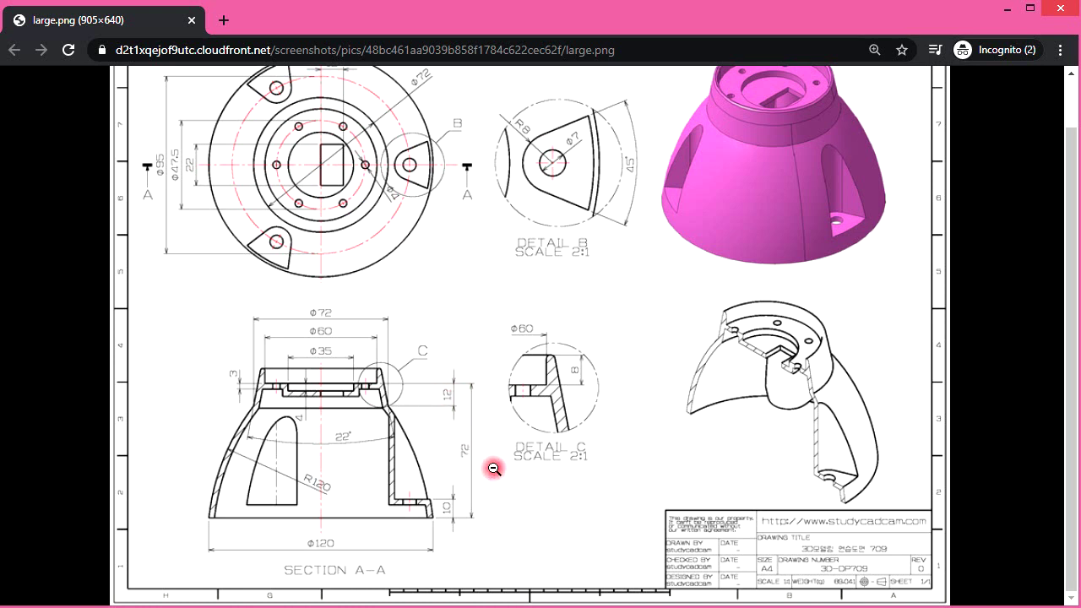
{"action": "key", "text": "alt+Tab"}
Offset the length-60 base line upward by a distance of 72-12
{"action": "left_click", "coordinate": [481, 399]}
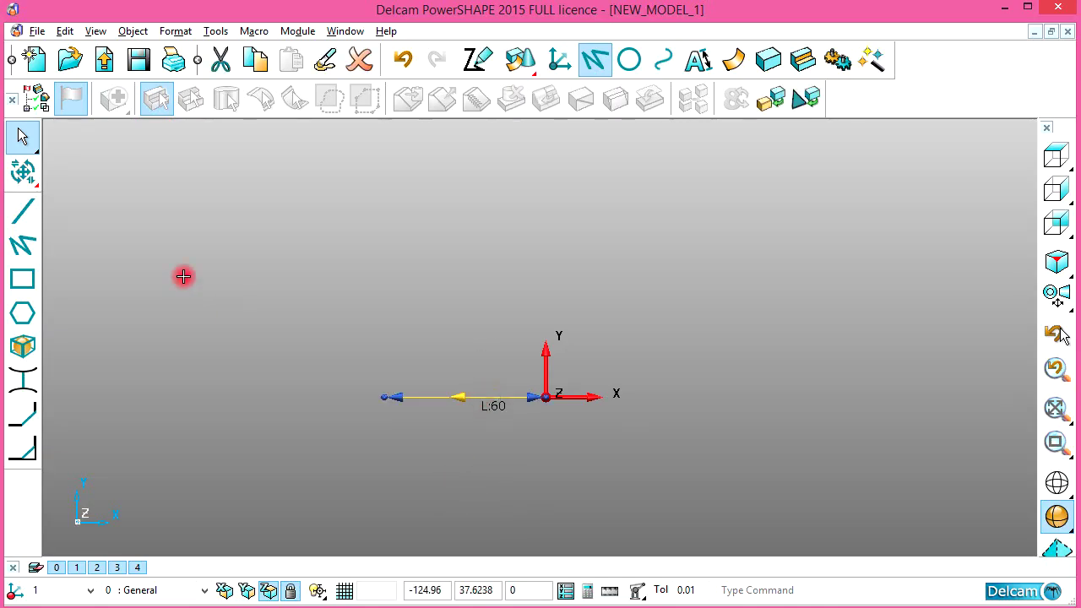
{"action": "left_click", "coordinate": [22, 171]}
{"action": "left_click", "coordinate": [23, 410]}
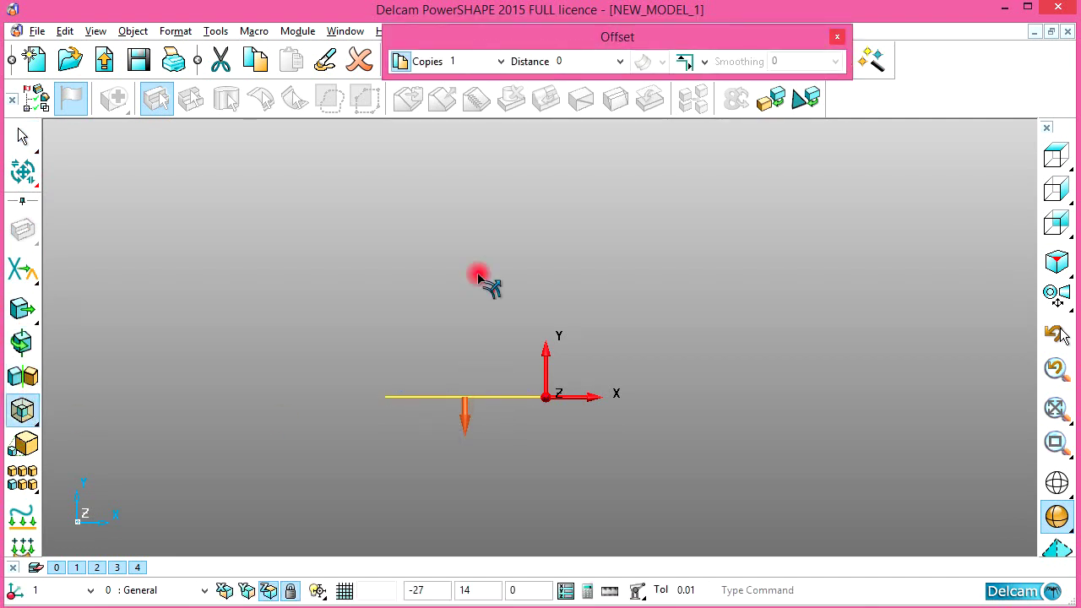
{"action": "left_click", "coordinate": [465, 413]}
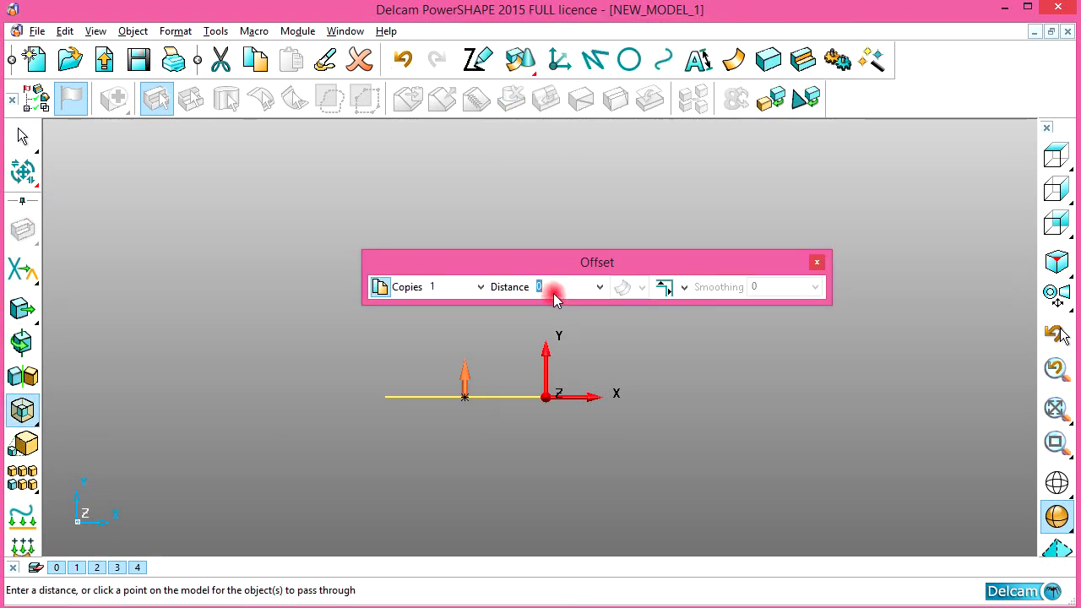
{"action": "type", "text": "72-12"}
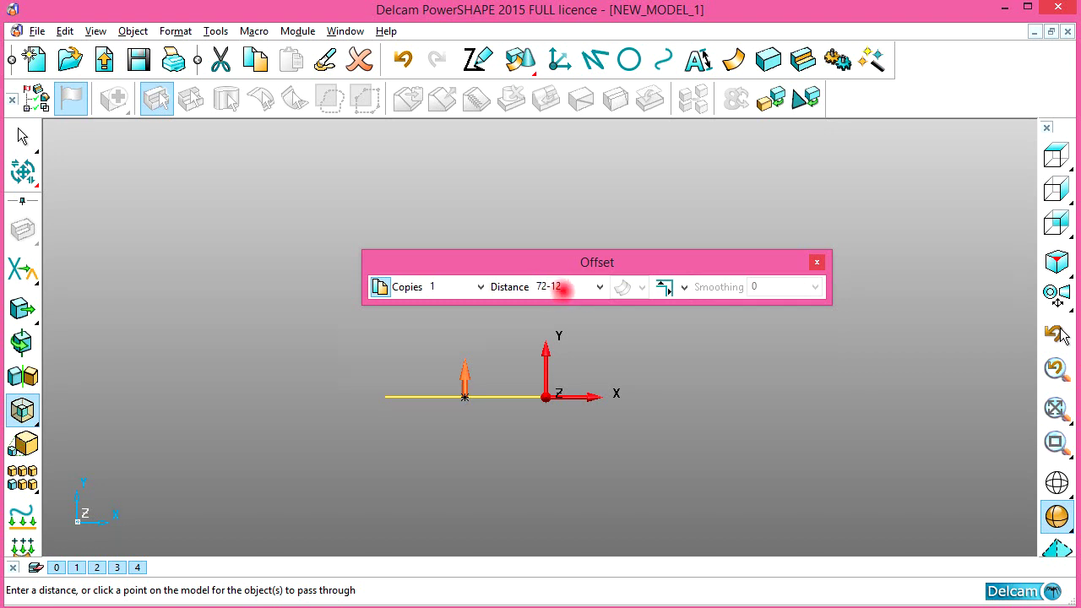
{"action": "key", "text": "Return"}
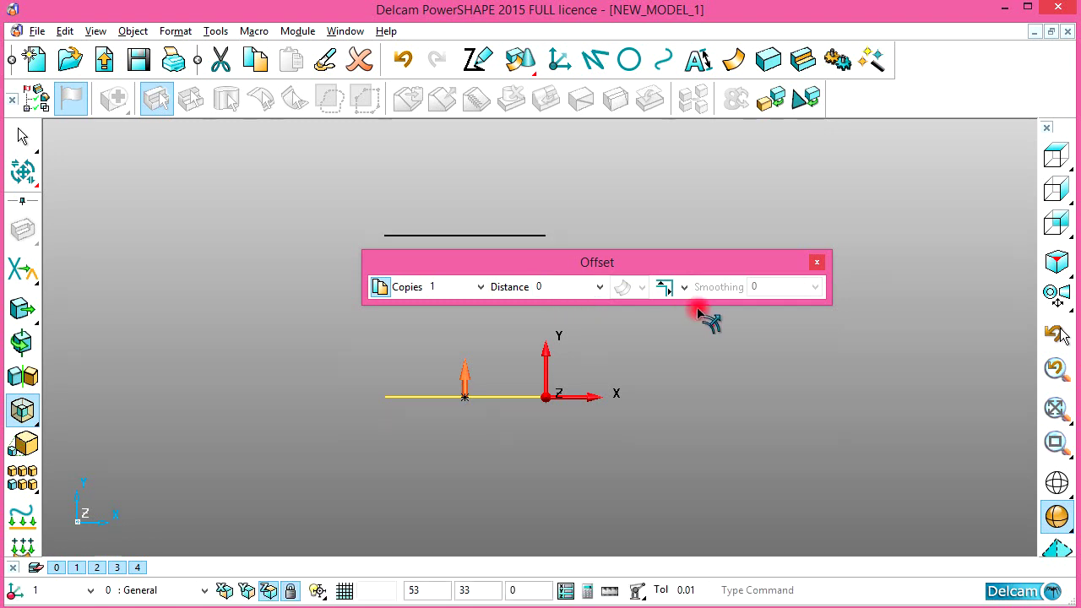
{"action": "left_click", "coordinate": [817, 262]}
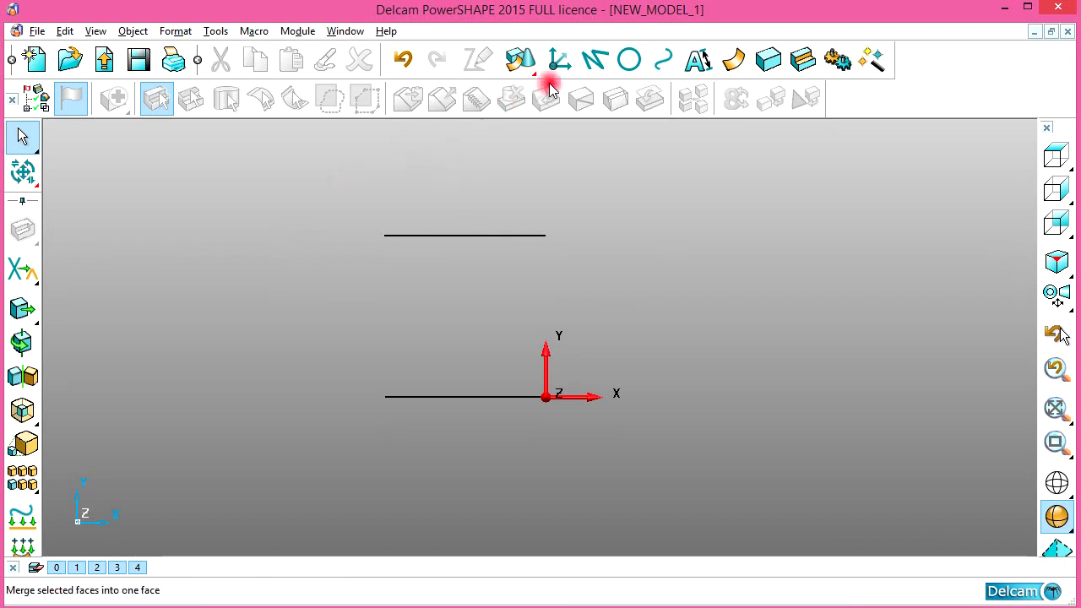
Draw a vertical line from the lower line's left end up to the upper line
{"action": "left_click", "coordinate": [595, 59]}
{"action": "left_click", "coordinate": [391, 338]}
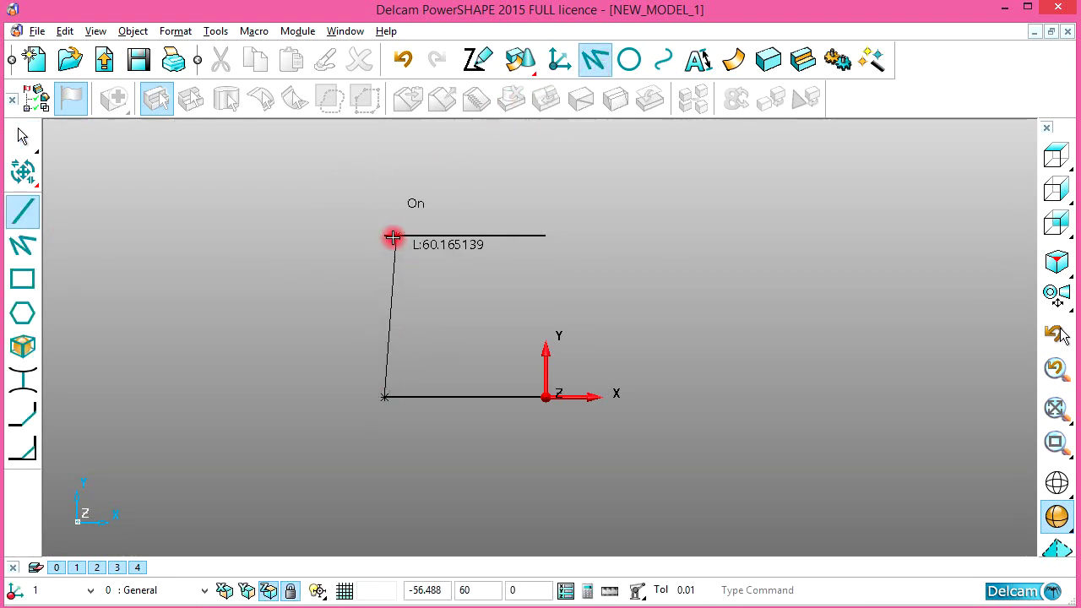
{"action": "left_click", "coordinate": [386, 235]}
{"action": "right_click", "coordinate": [410, 186]}
{"action": "left_click", "coordinate": [435, 193]}
{"action": "mouse_move", "coordinate": [530, 277]}
{"action": "middle_mouse_down", "text": "shift"}
{"action": "mouse_move", "coordinate": [485, 302]}
{"action": "mouse_move", "coordinate": [465, 328]}
{"action": "mouse_move", "coordinate": [480, 342]}
{"action": "middle_mouse_up", "text": "shift"}
{"action": "key", "text": "alt+Tab"}
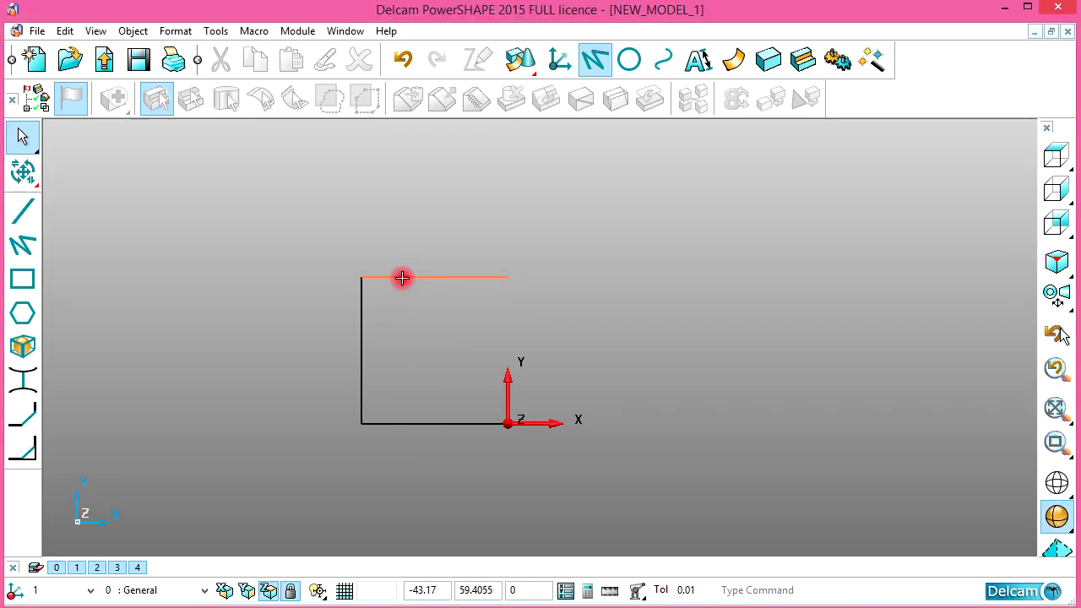
Shorten the upper horizontal line to length 36 (72/2)
{"action": "double_click", "coordinate": [403, 276]}
{"action": "double_click", "coordinate": [831, 183]}
{"action": "type", "text": "7"}
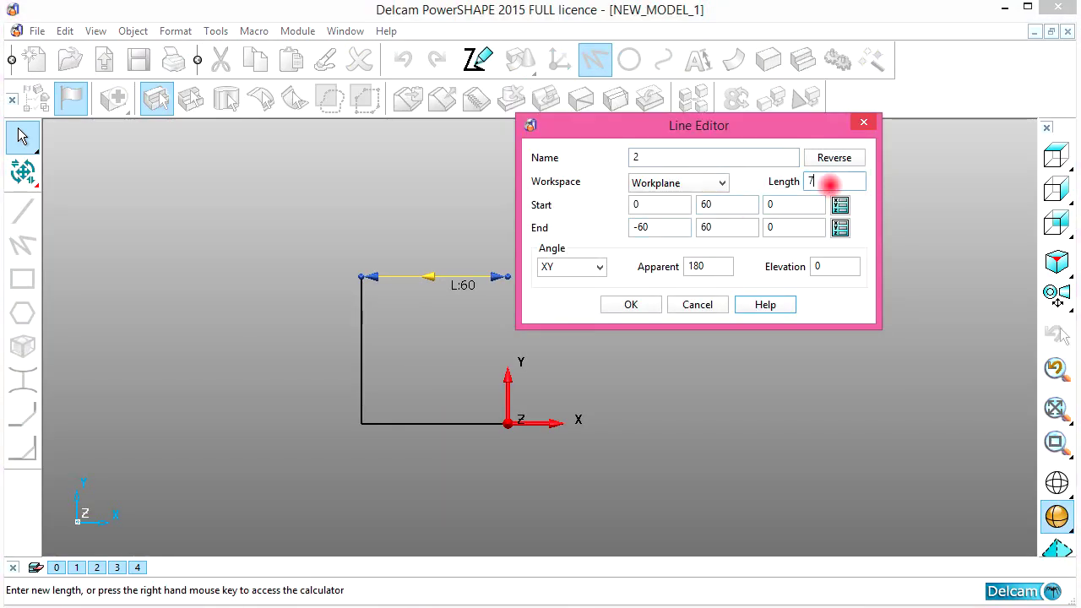
{"action": "type", "text": "2"}
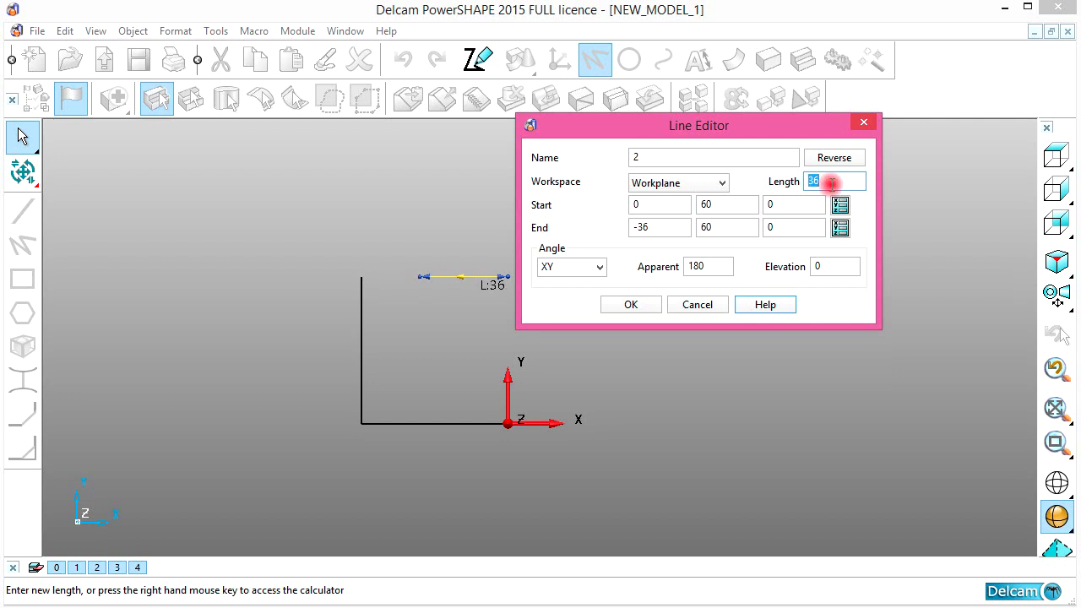
{"action": "left_click", "coordinate": [647, 304]}
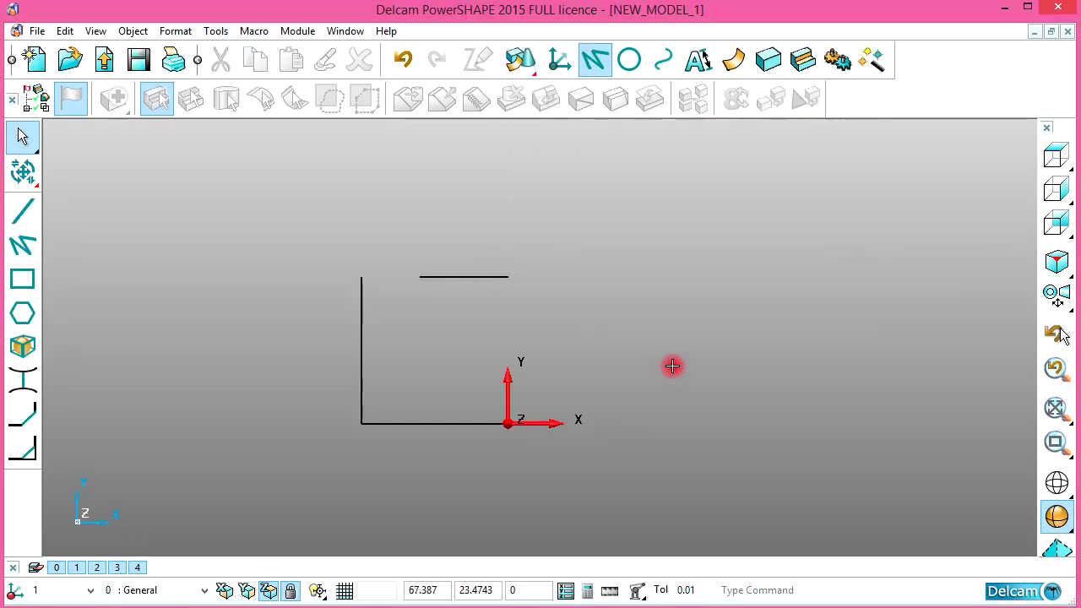
{"action": "key", "text": "alt+Tab"}
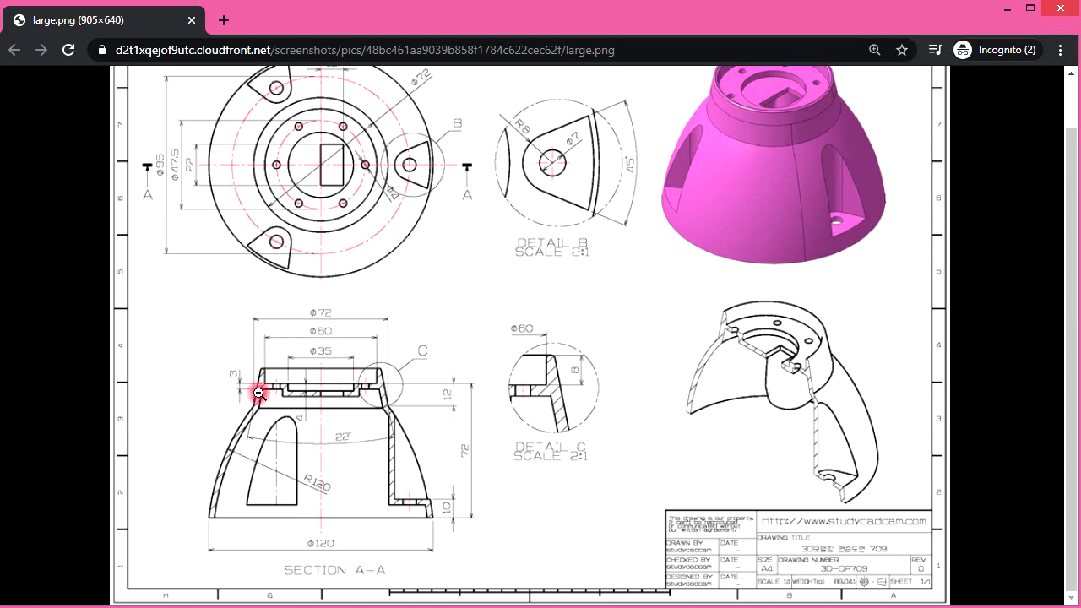
{"action": "key", "text": "alt+Tab"}
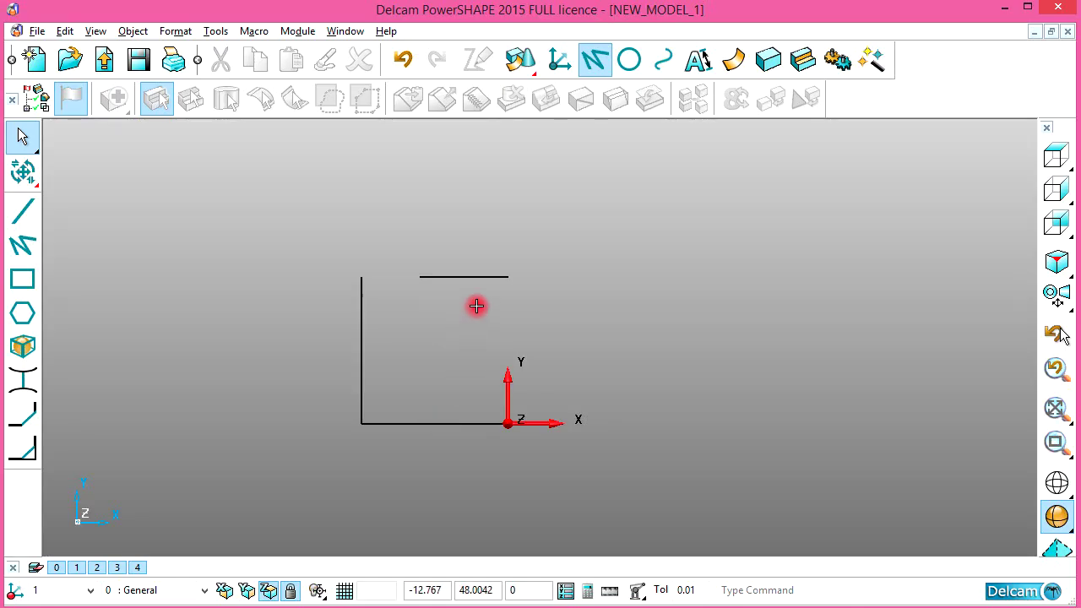
Replace the vertical line with a three-point arc joining the two lines' left ends
{"action": "left_click", "coordinate": [369, 306]}
{"action": "key", "text": "Delete"}
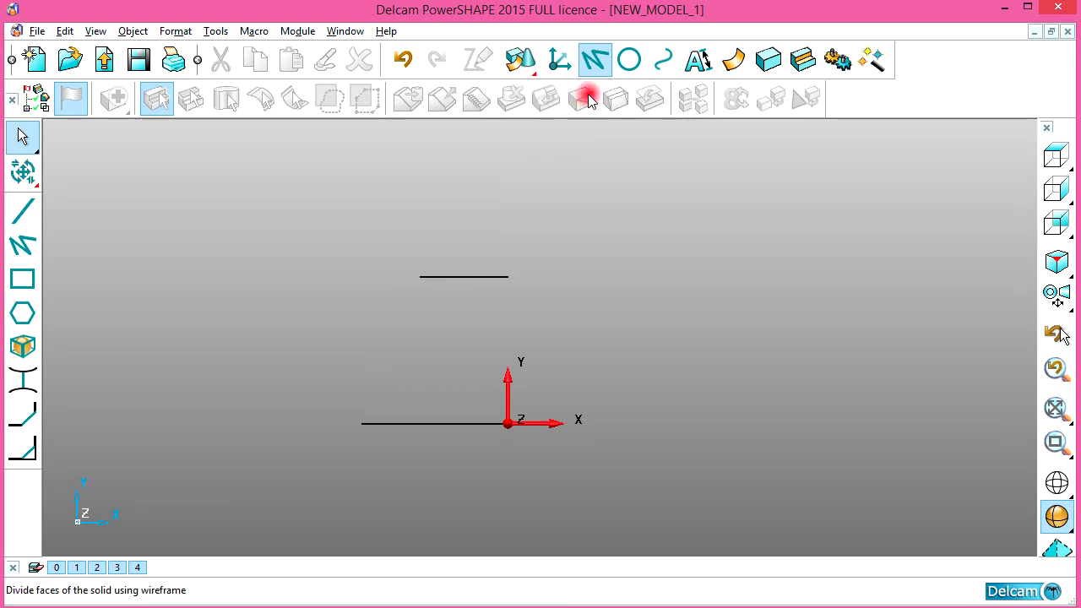
{"action": "left_click", "coordinate": [626, 59]}
{"action": "left_click", "coordinate": [22, 244]}
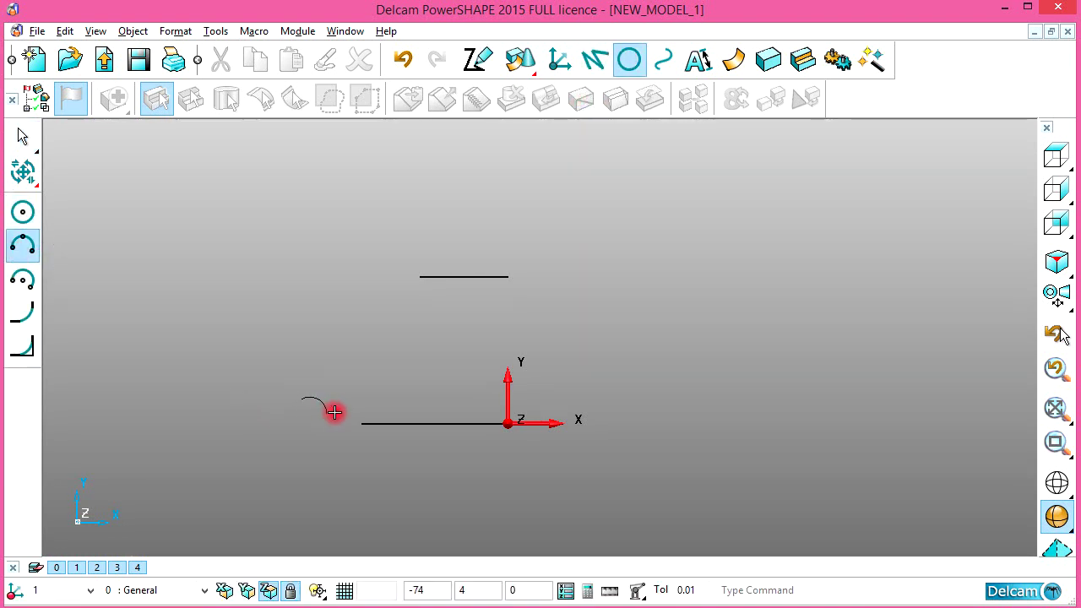
{"action": "left_click", "coordinate": [363, 426]}
{"action": "left_click", "coordinate": [419, 275]}
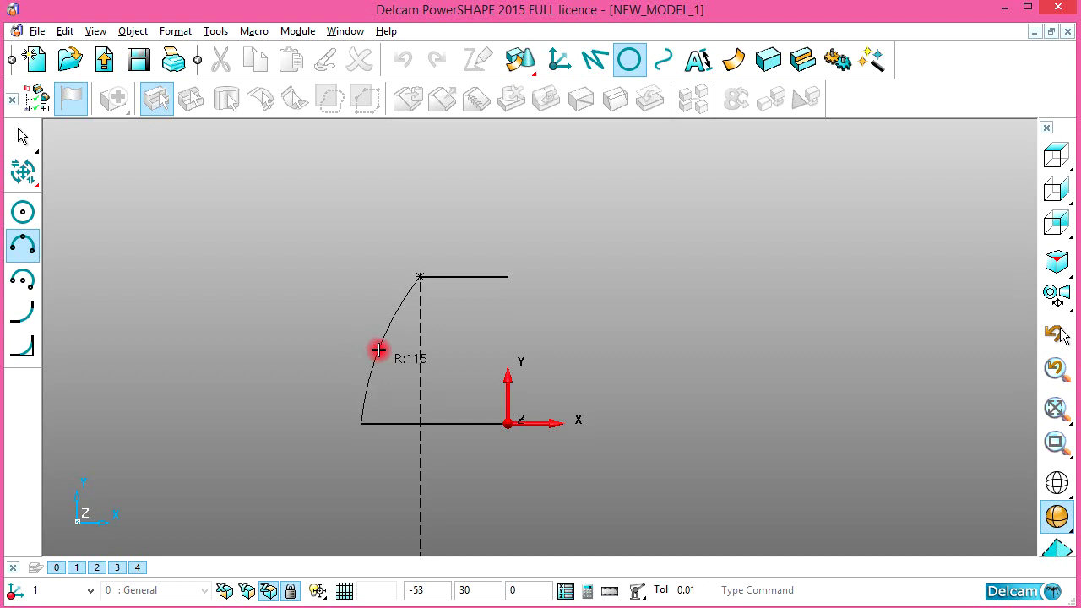
{"action": "left_click", "coordinate": [377, 346]}
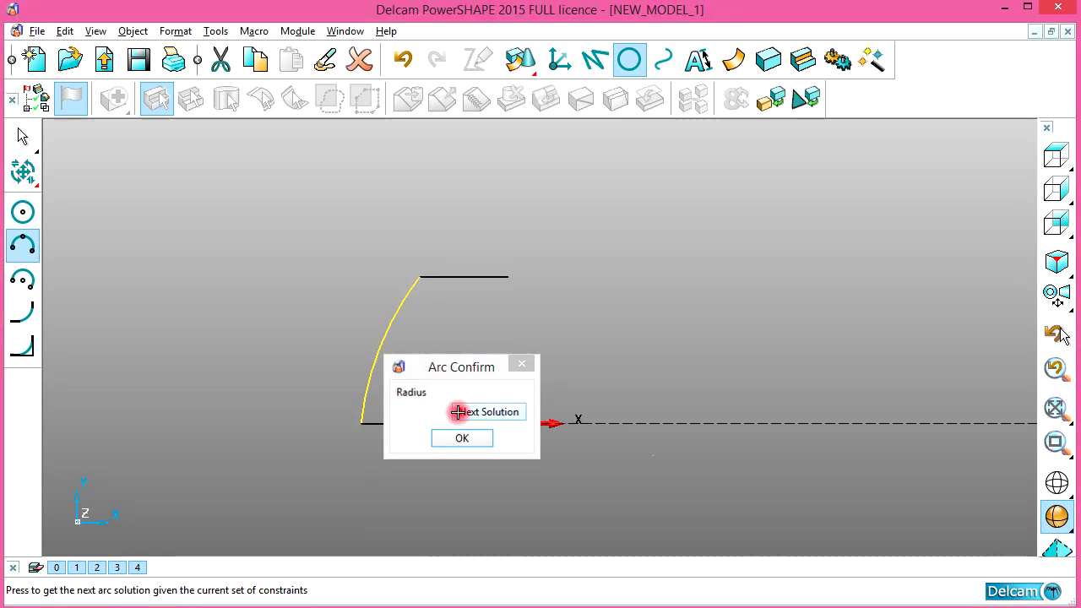
{"action": "key", "text": "Return"}
{"action": "right_click", "coordinate": [529, 208]}
{"action": "key", "text": "alt+Tab"}
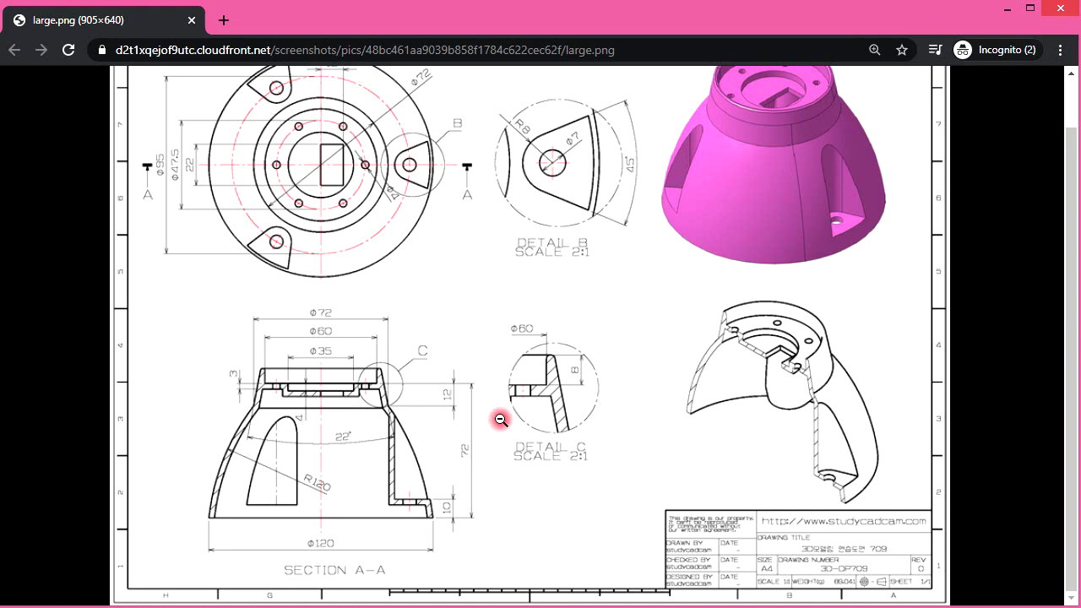
{"action": "key", "text": "alt+Tab"}
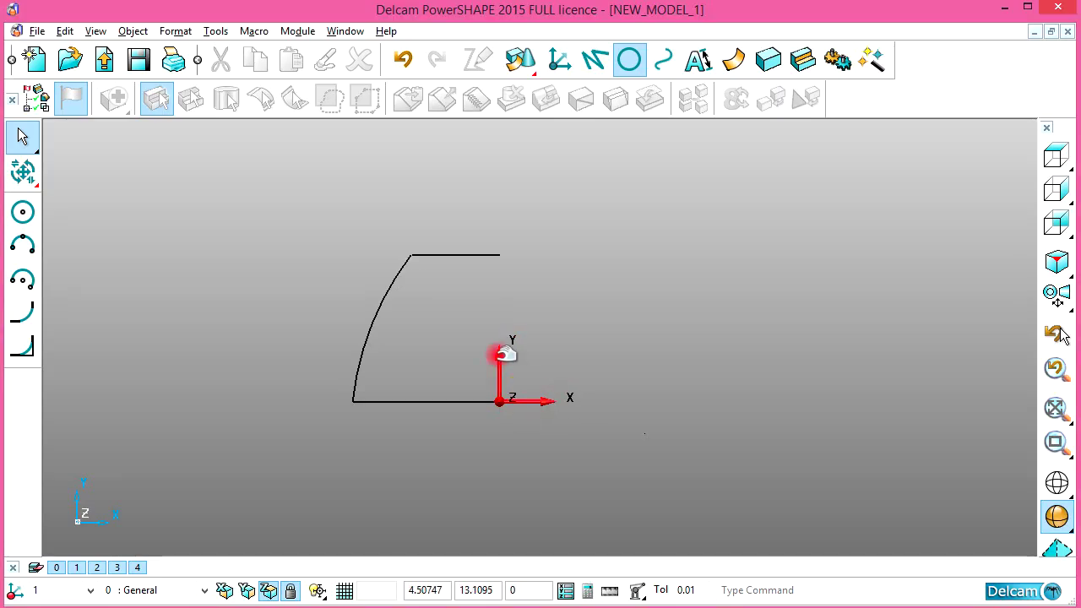
Draw a line up from the upper line's left end, tilted 11° off vertical (apparent angle 90-11)
{"action": "middle_click_drag", "start_coordinate": [476, 229], "coordinate": [488, 298], "text": "shift"}
{"action": "left_click", "coordinate": [595, 61]}
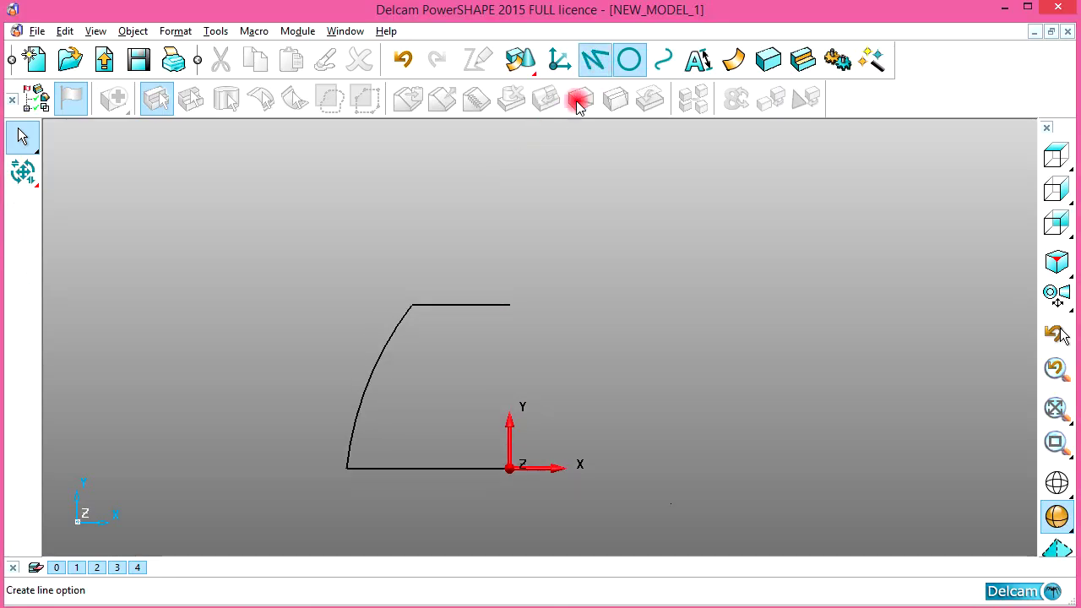
{"action": "left_click", "coordinate": [411, 228]}
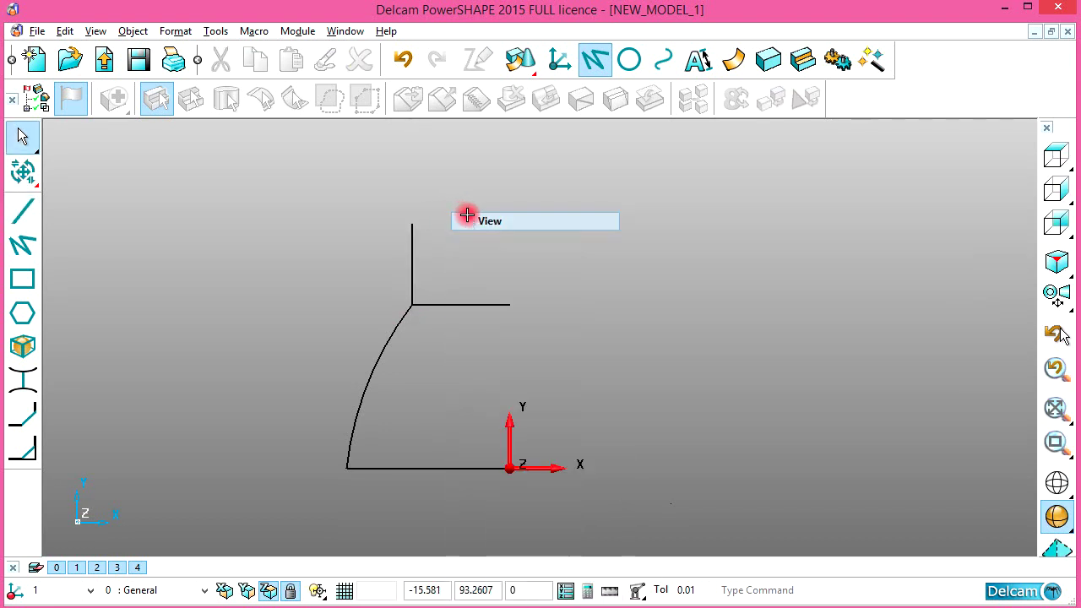
{"action": "double_click", "coordinate": [413, 258]}
{"action": "left_click", "coordinate": [706, 266]}
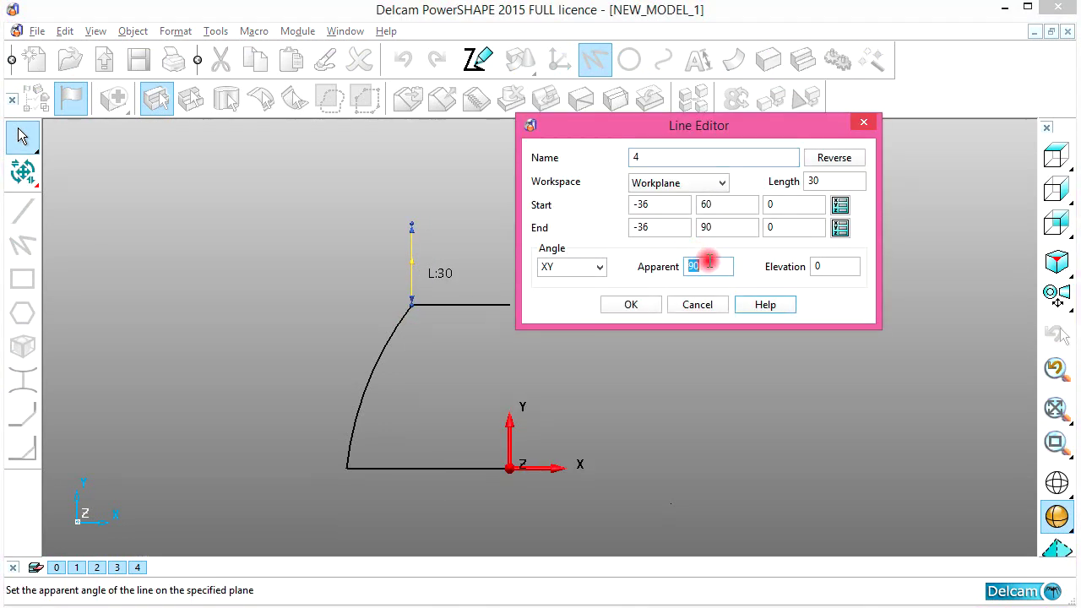
{"action": "type", "text": "-11"}
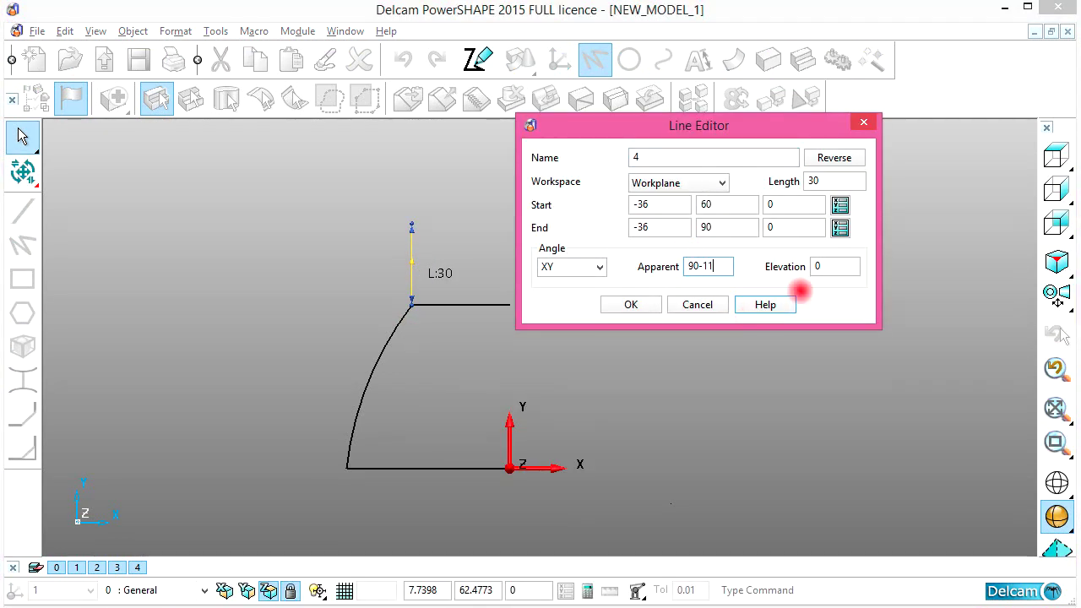
{"action": "key", "text": "Return"}
{"action": "left_click", "coordinate": [631, 305]}
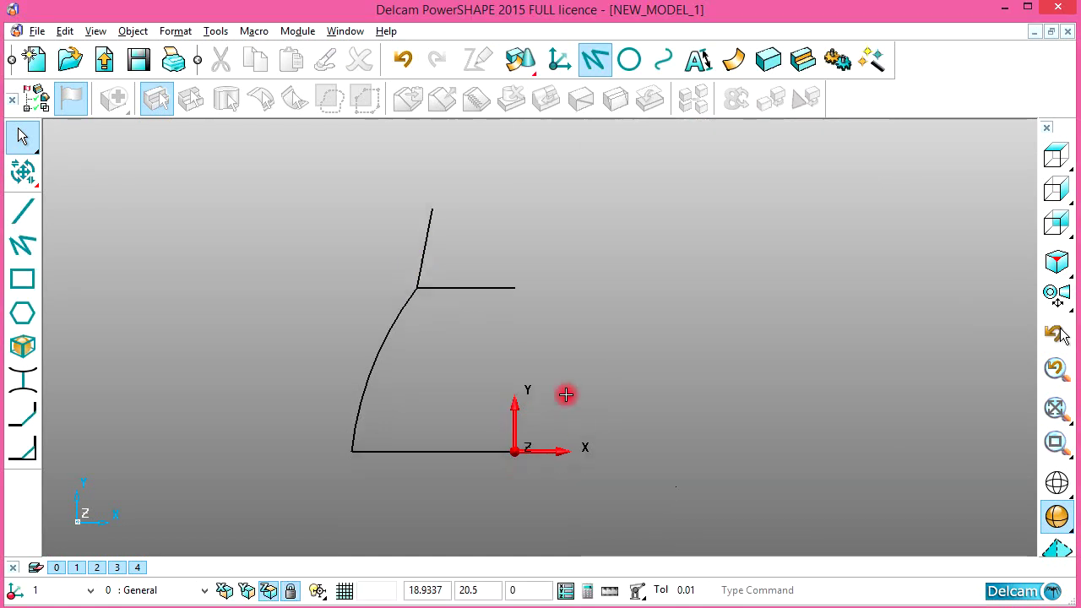
{"action": "key", "text": "alt+Tab"}
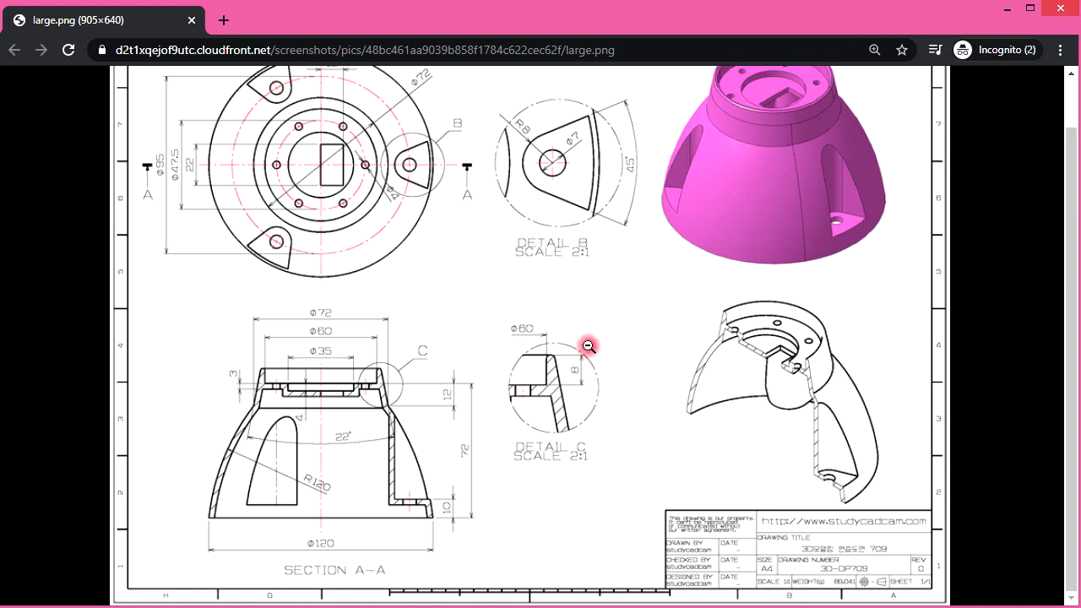
{"action": "key", "text": "alt+Tab"}
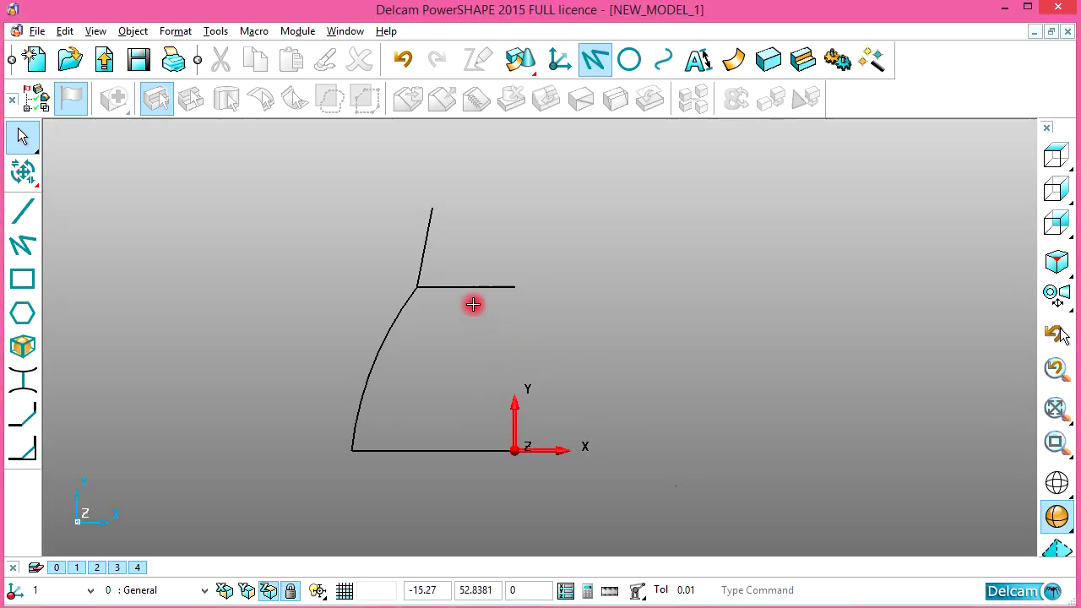
Offset the bottom horizontal line upward by 60 to form the top line
{"action": "left_click", "coordinate": [467, 449]}
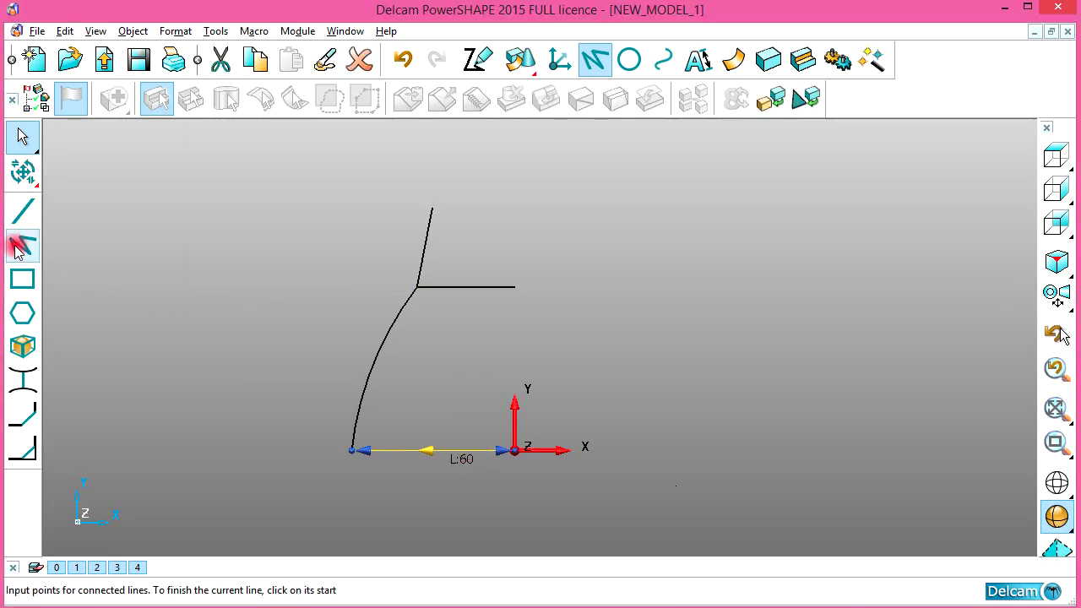
{"action": "left_click", "coordinate": [24, 181]}
{"action": "left_click", "coordinate": [23, 410]}
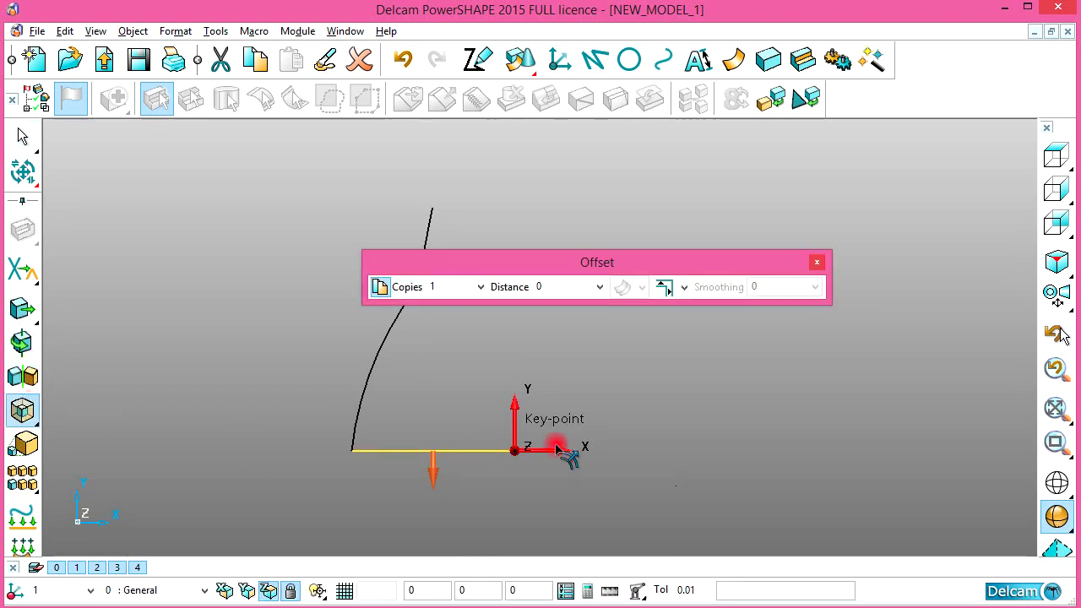
{"action": "left_click", "coordinate": [443, 458]}
{"action": "left_click", "coordinate": [557, 288]}
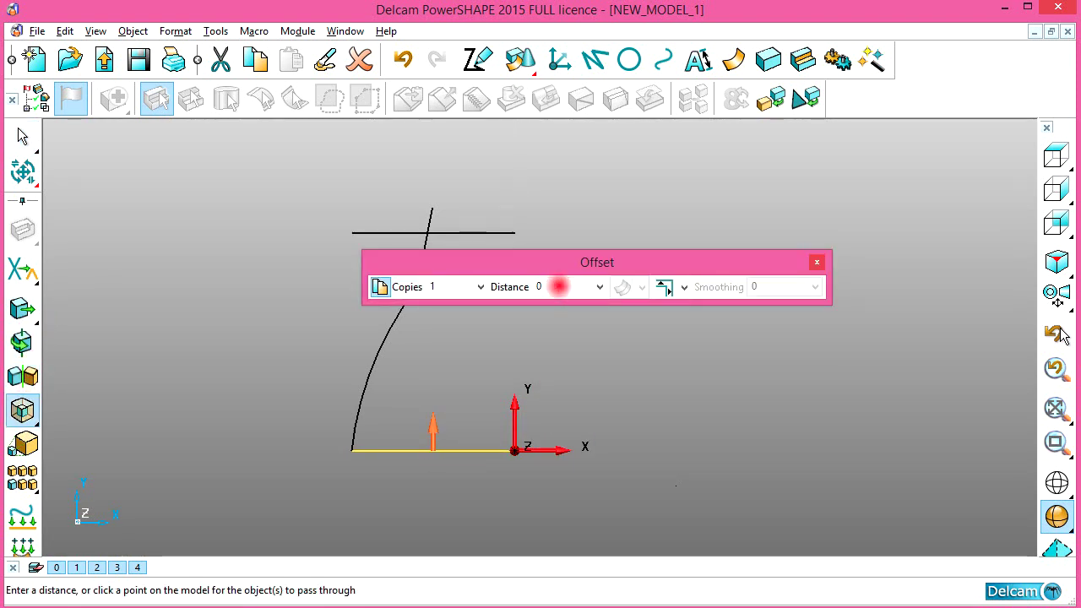
{"action": "type", "text": "60"}
{"action": "key", "text": "Return"}
{"action": "left_click", "coordinate": [816, 262]}
{"action": "scroll", "coordinate": [345, 234], "scroll_direction": "up", "scroll_amount": 1}
{"action": "scroll", "coordinate": [354, 234], "scroll_direction": "up", "scroll_amount": 1}
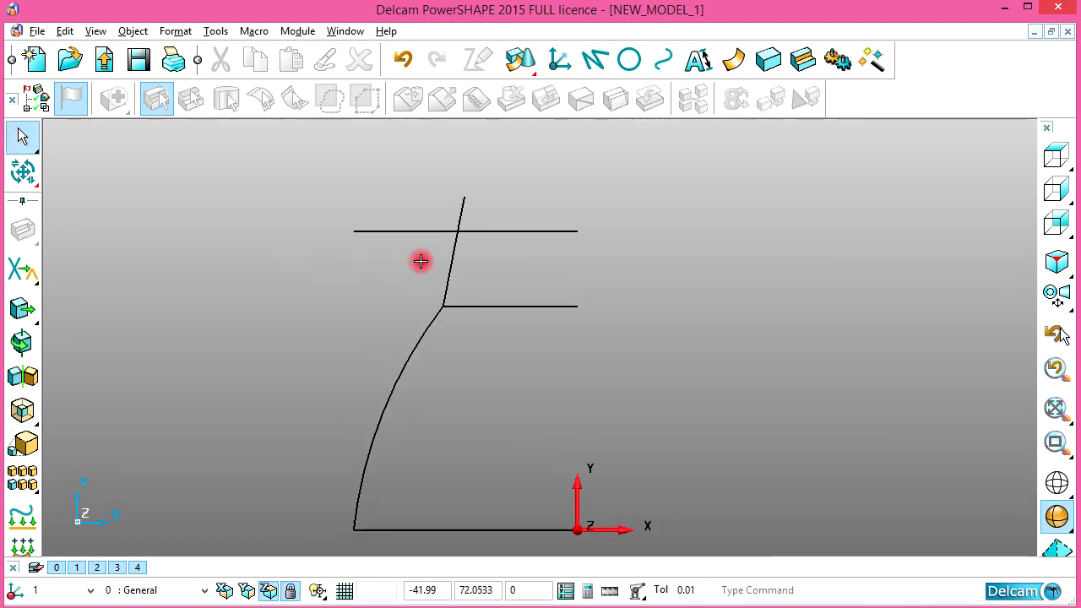
{"action": "middle_click_drag", "start_coordinate": [421, 261], "coordinate": [384, 302], "text": "shift"}
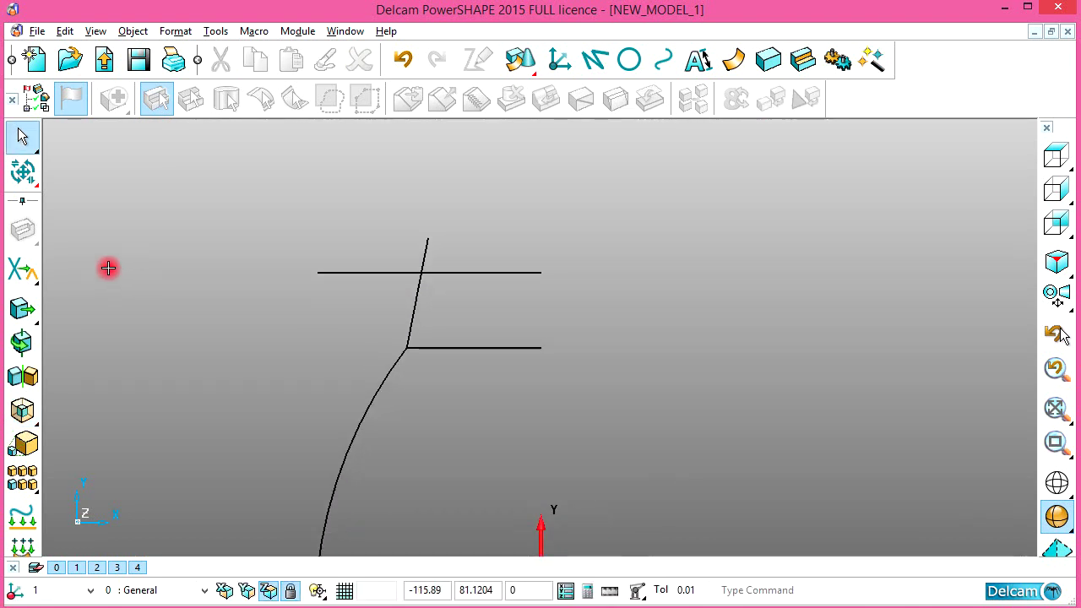
Trim the slanted and top lines to meet, and delete the leftover middle horizontal line
{"action": "left_click", "coordinate": [424, 249]}
{"action": "left_click", "coordinate": [23, 270]}
{"action": "left_click", "coordinate": [413, 266]}
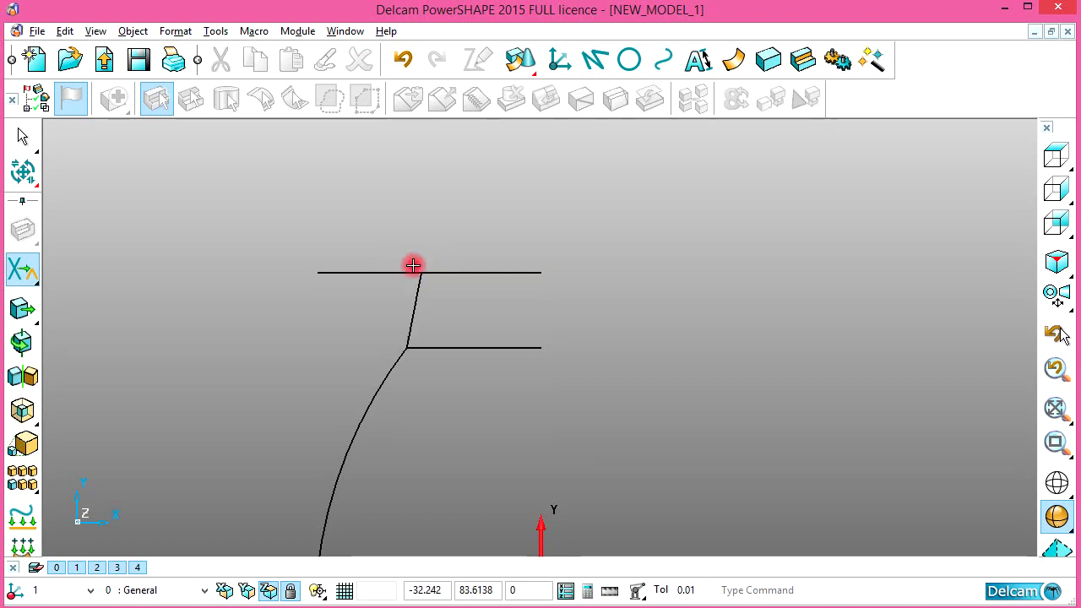
{"action": "left_click", "coordinate": [413, 266]}
{"action": "middle_click_drag", "start_coordinate": [473, 318], "coordinate": [475, 259], "text": "shift"}
{"action": "left_click", "coordinate": [481, 278]}
{"action": "key", "text": "Delete"}
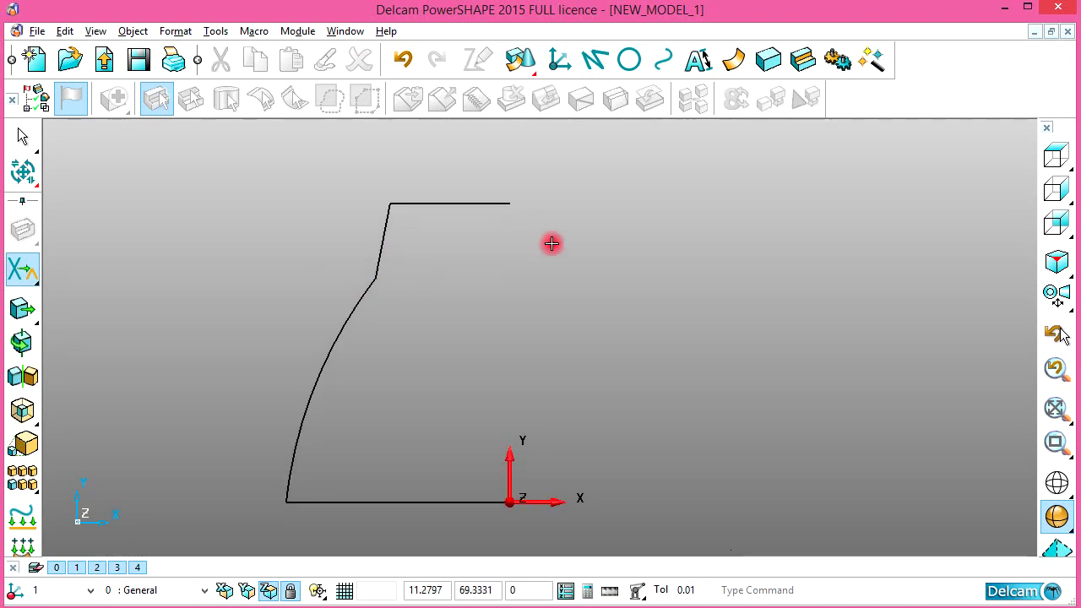
{"action": "right_click", "coordinate": [551, 244]}
{"action": "scroll", "coordinate": [526, 304], "scroll_direction": "down", "scroll_amount": 2}
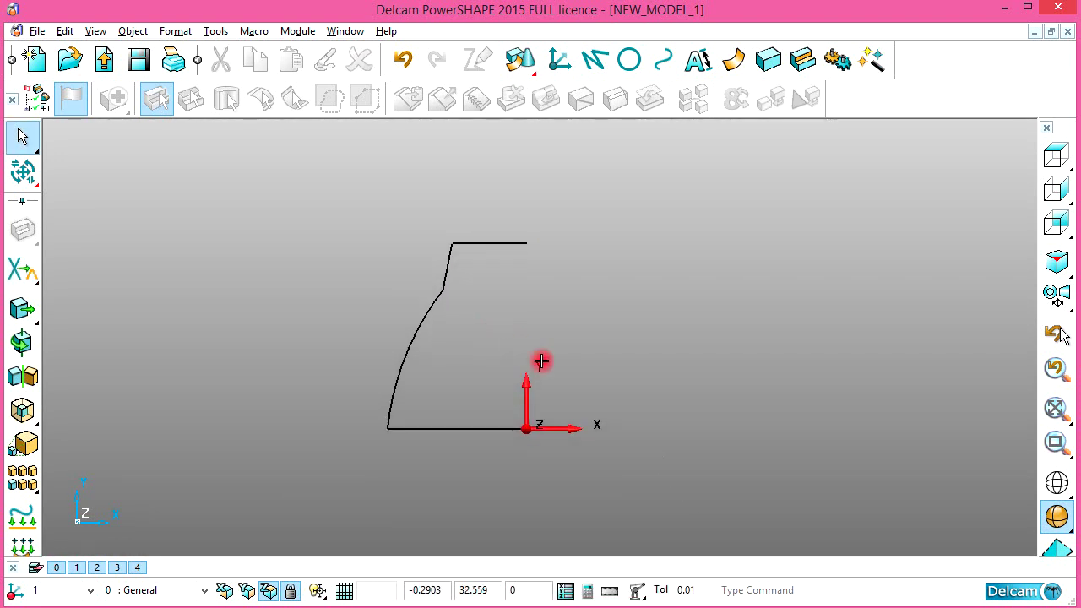
{"action": "scroll", "coordinate": [532, 329], "scroll_direction": "up", "scroll_amount": 1}
{"action": "scroll", "coordinate": [524, 297], "scroll_direction": "up", "scroll_amount": 1}
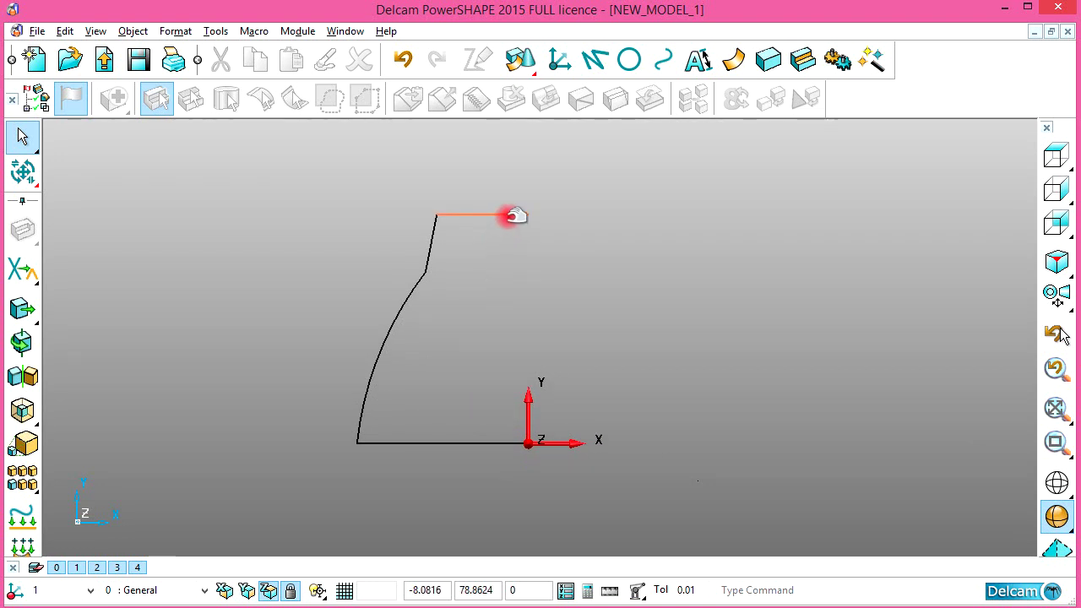
Chain the profile lines and arc into a single composite curve
{"action": "left_click", "coordinate": [664, 59]}
{"action": "left_click", "coordinate": [495, 215]}
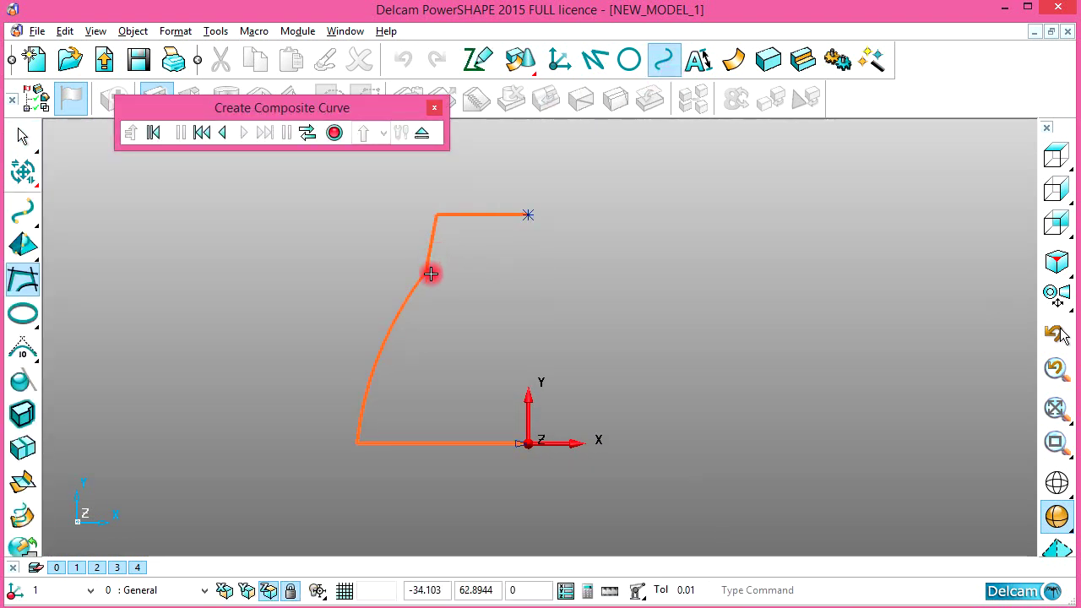
{"action": "left_click", "coordinate": [333, 132]}
{"action": "left_click", "coordinate": [421, 132]}
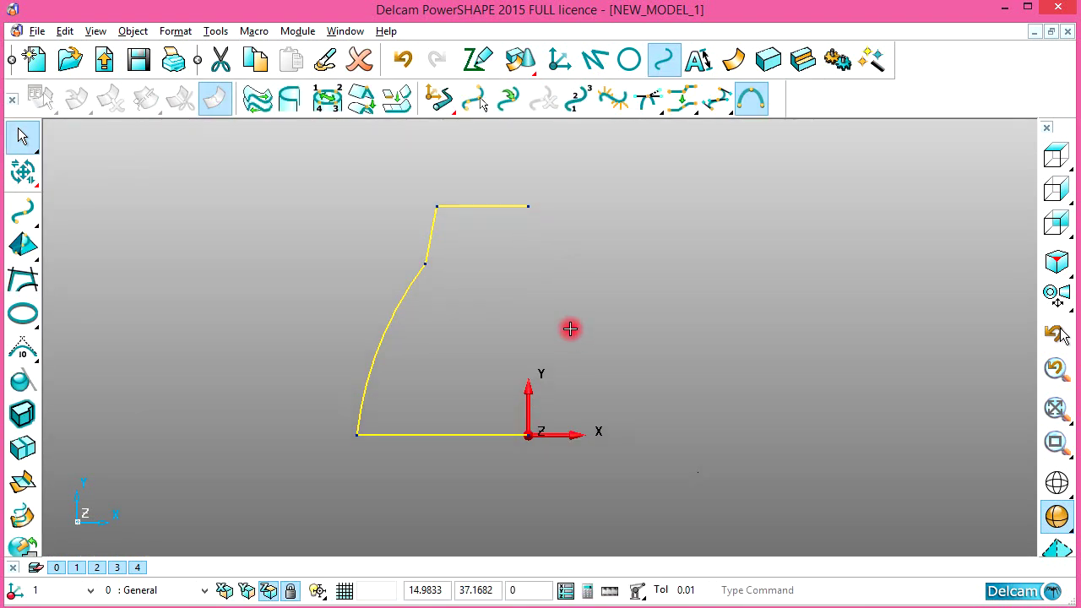
{"action": "scroll", "coordinate": [570, 328], "scroll_direction": "down", "scroll_amount": 1}
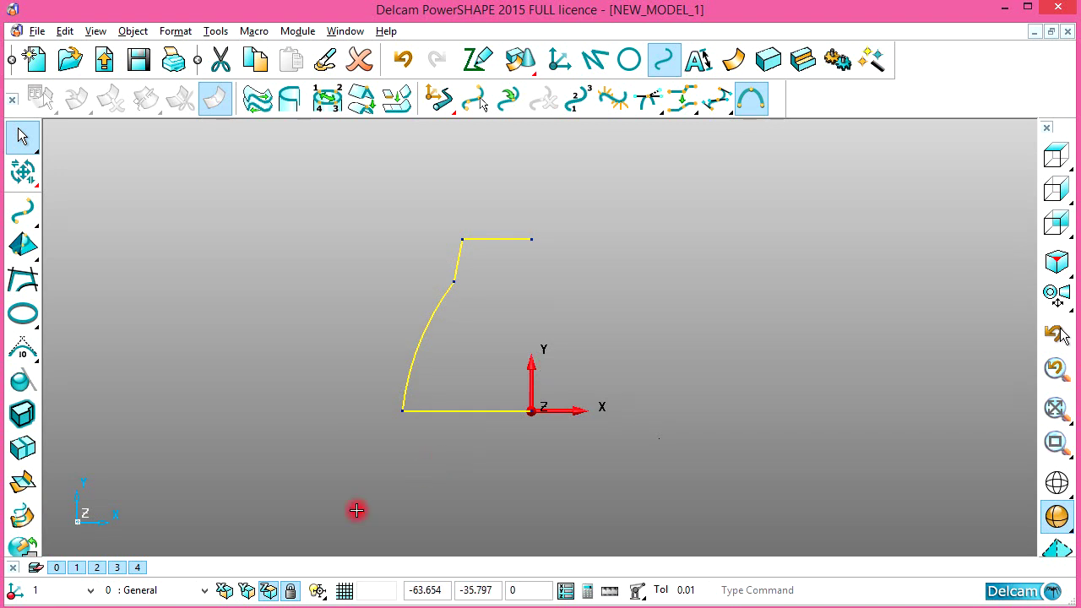
Revolve the composite profile around the workplane axis into a solid
{"action": "left_click", "coordinate": [247, 592]}
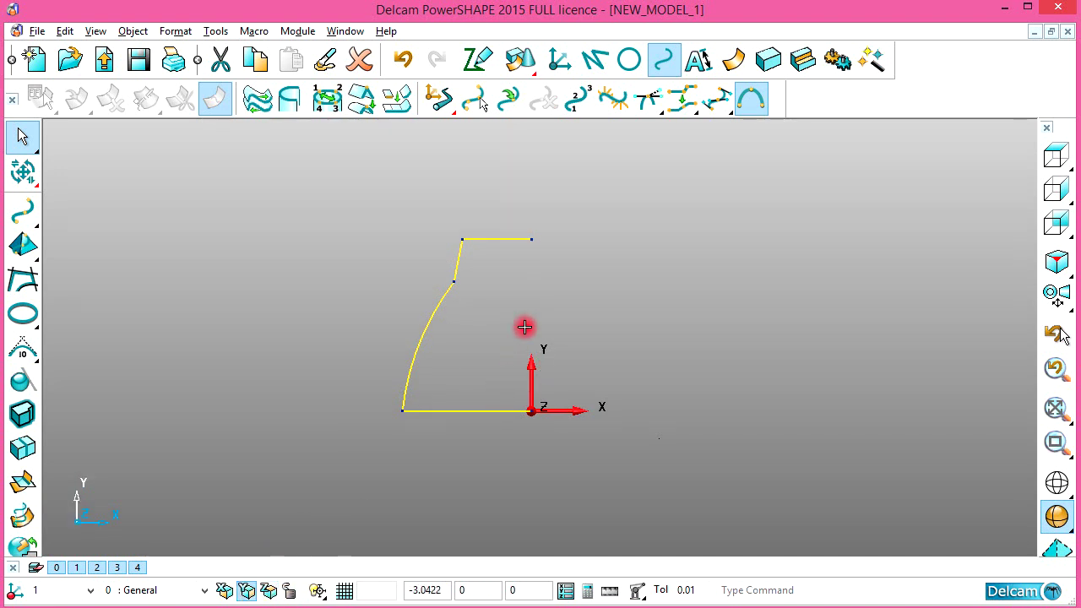
{"action": "left_click", "coordinate": [769, 66]}
{"action": "left_click", "coordinate": [23, 347]}
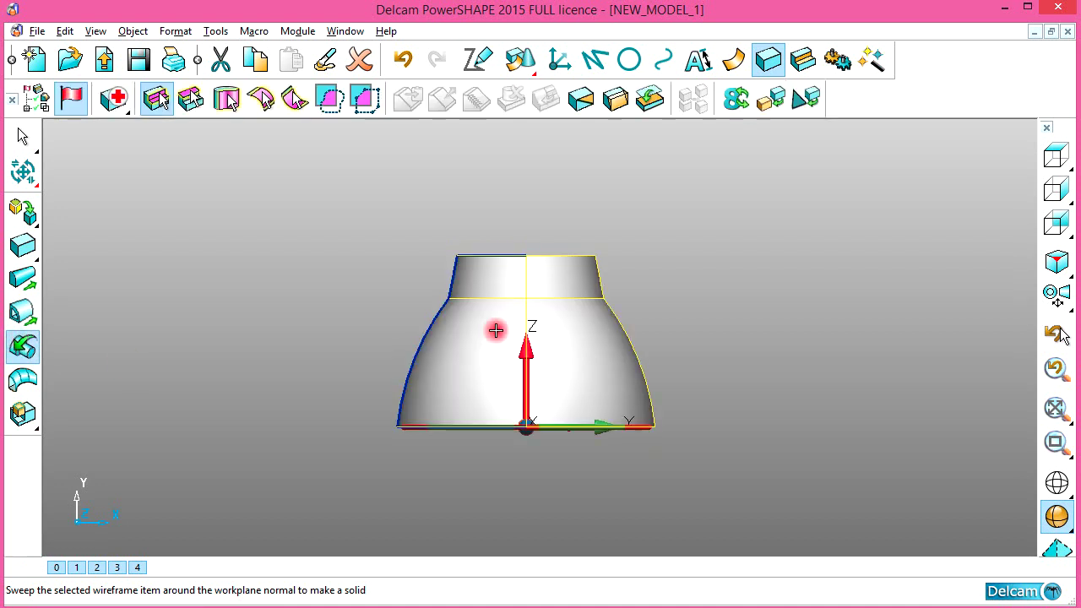
{"action": "key", "text": "Escape"}
{"action": "mouse_move", "coordinate": [724, 208]}
{"action": "middle_mouse_down"}
{"action": "mouse_move", "coordinate": [555, 330]}
{"action": "mouse_move", "coordinate": [601, 398]}
{"action": "mouse_move", "coordinate": [597, 478]}
{"action": "mouse_move", "coordinate": [678, 310]}
{"action": "mouse_move", "coordinate": [481, 350]}
{"action": "mouse_move", "coordinate": [580, 336]}
{"action": "mouse_move", "coordinate": [572, 366]}
{"action": "middle_mouse_up"}
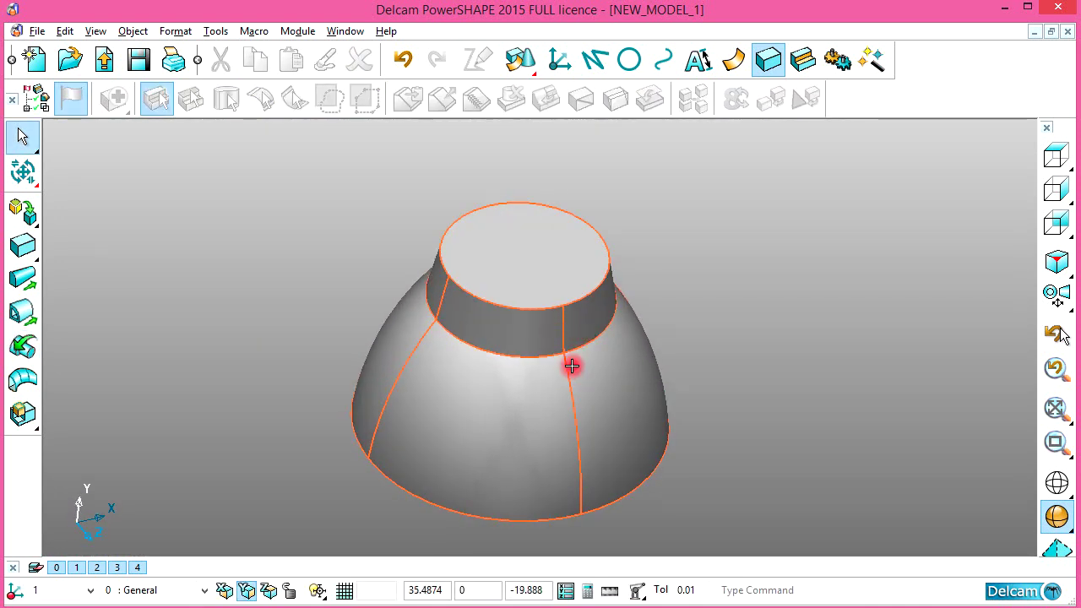
{"action": "key", "text": "alt+Tab"}
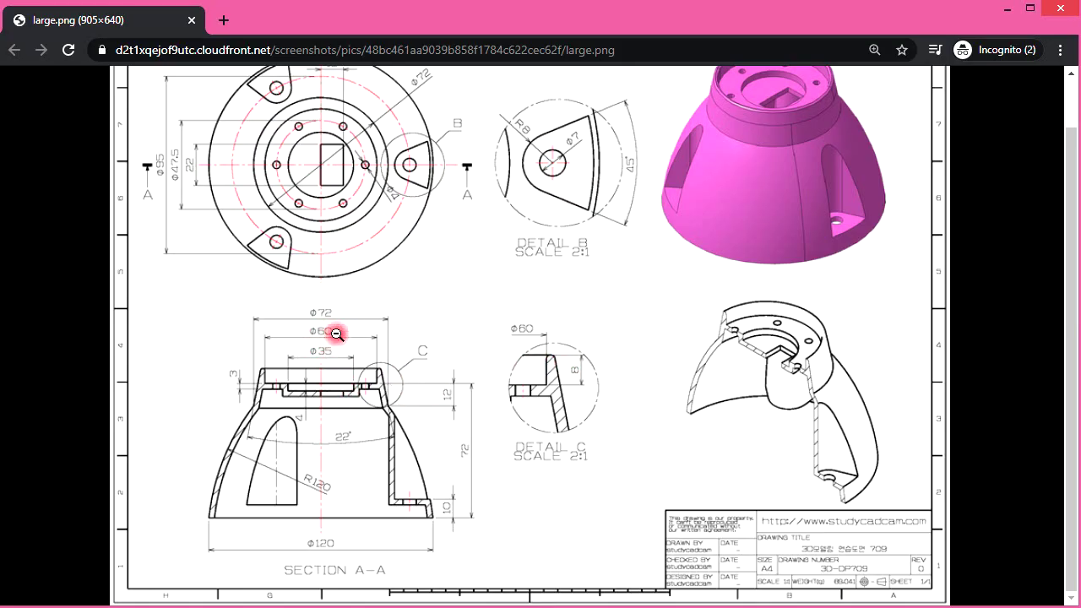
Place a full circle at the top face centre and set its radius to 30
{"action": "key", "text": "alt+Tab"}
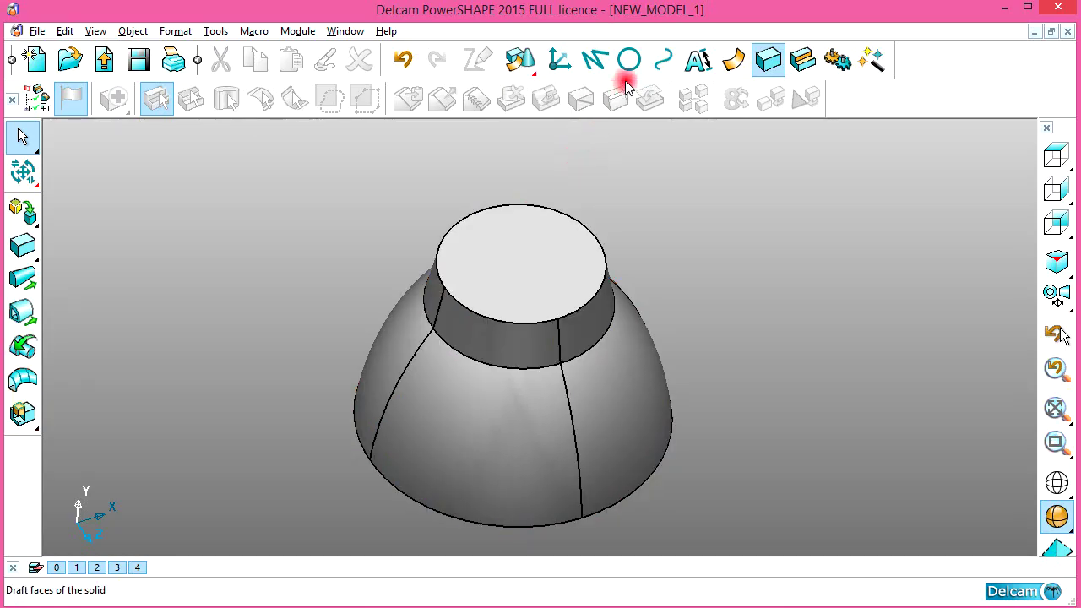
{"action": "left_click", "coordinate": [629, 61]}
{"action": "left_click", "coordinate": [23, 212]}
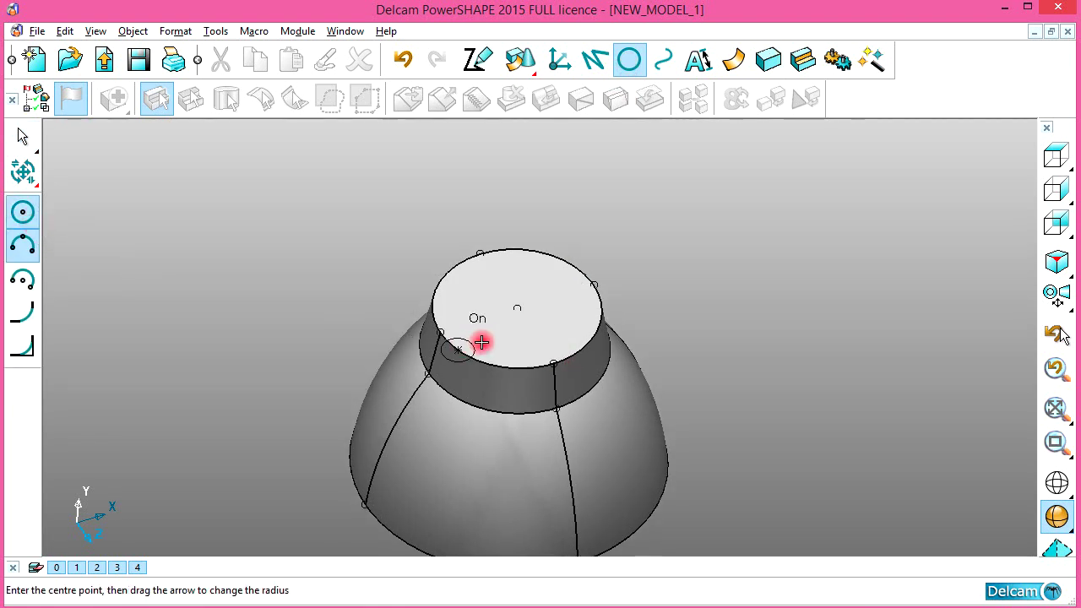
{"action": "scroll", "coordinate": [519, 323], "scroll_direction": "up", "scroll_amount": 2}
{"action": "left_click", "coordinate": [516, 296]}
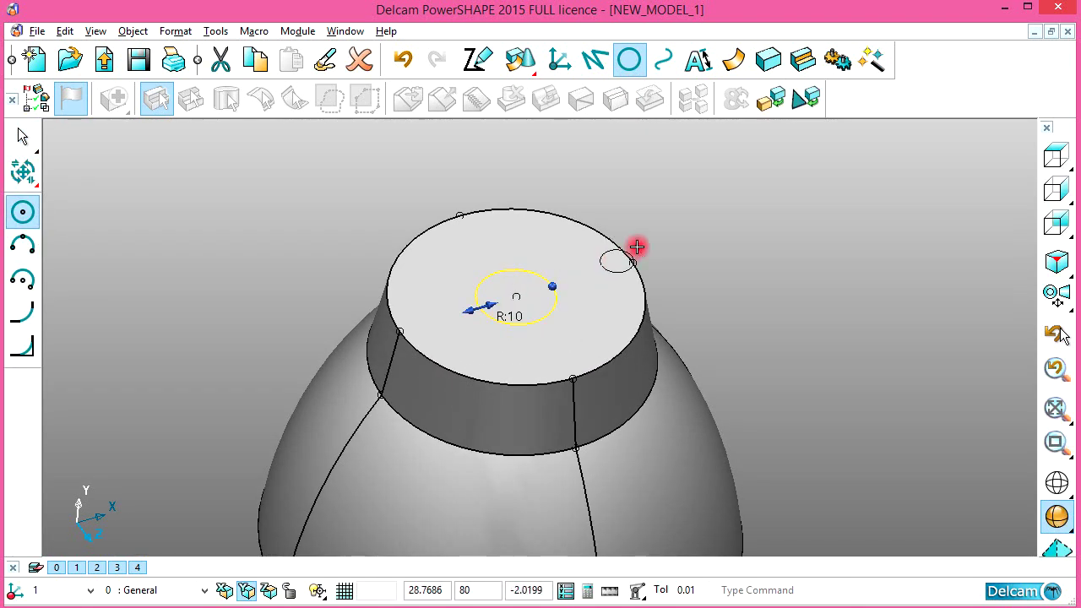
{"action": "right_click", "coordinate": [717, 210]}
{"action": "left_click", "coordinate": [560, 278]}
{"action": "double_click", "coordinate": [555, 279]}
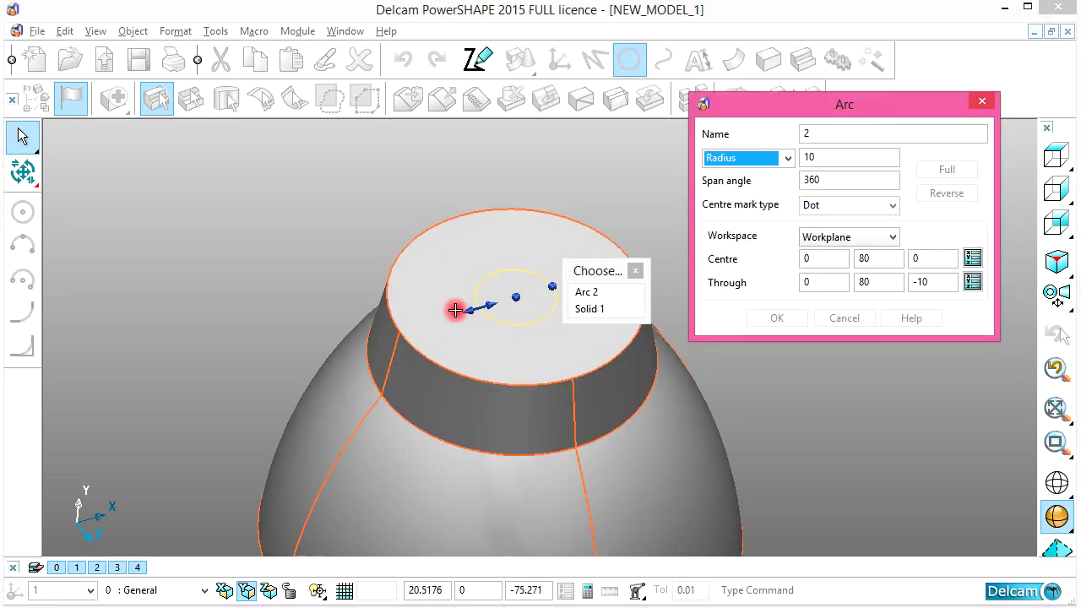
{"action": "double_click", "coordinate": [822, 161]}
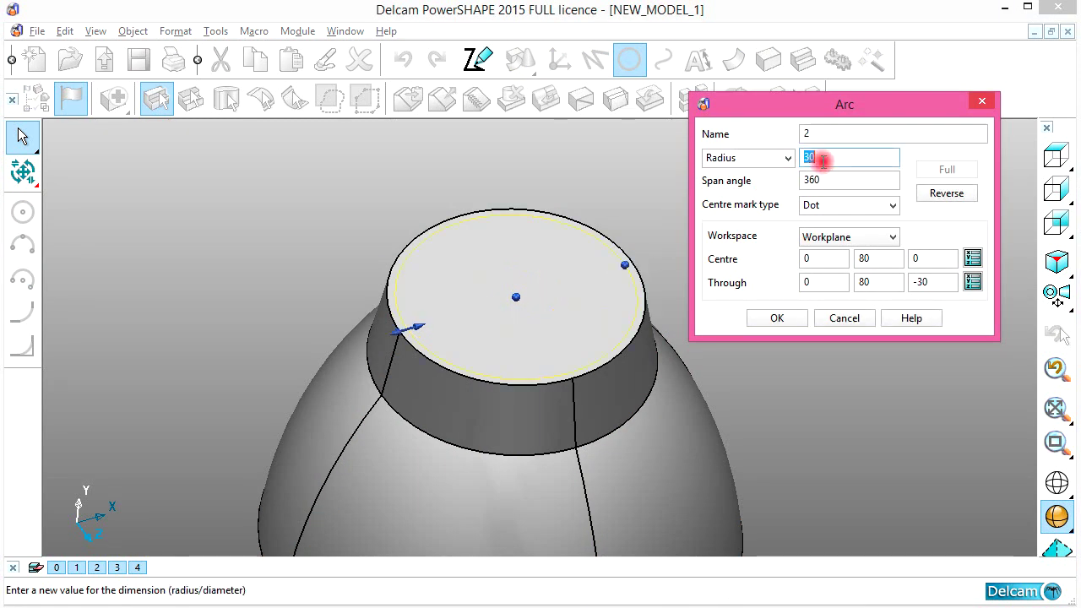
{"action": "left_click", "coordinate": [778, 319]}
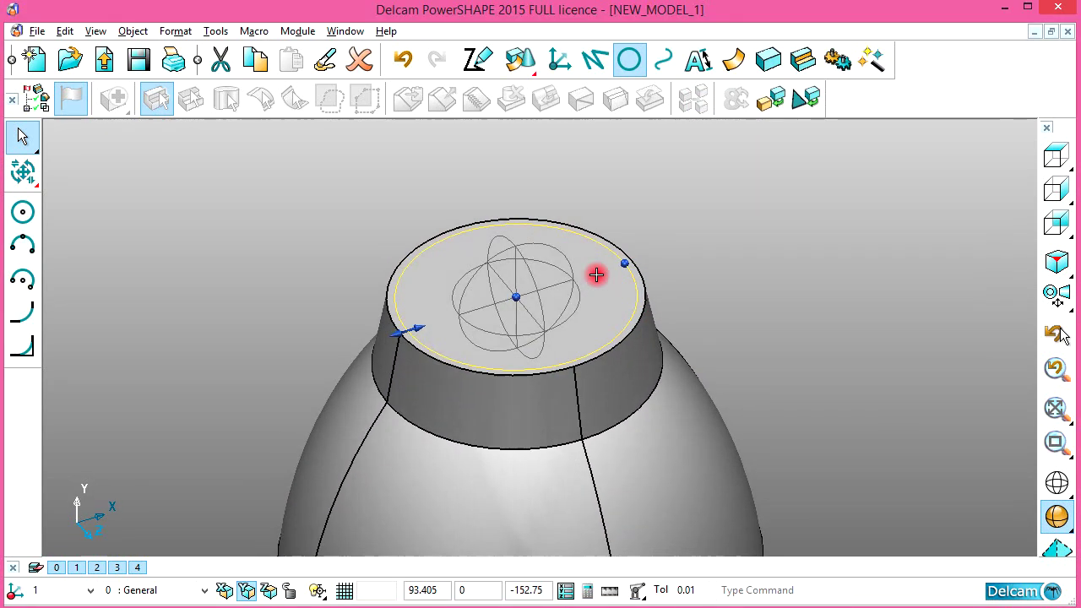
{"action": "key", "text": "alt+Tab"}
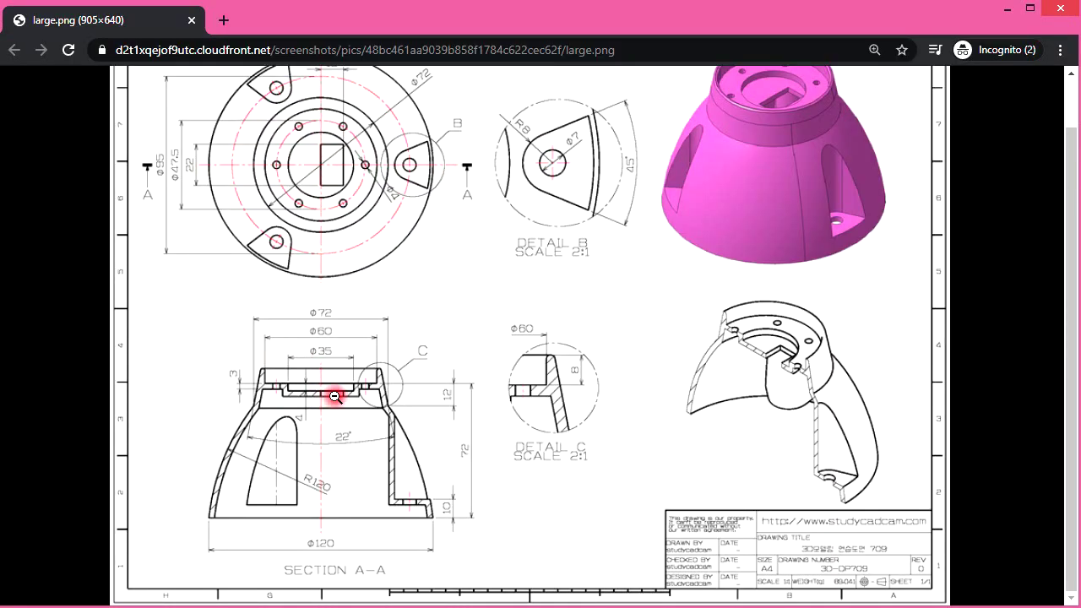
{"action": "key", "text": "alt+Tab"}
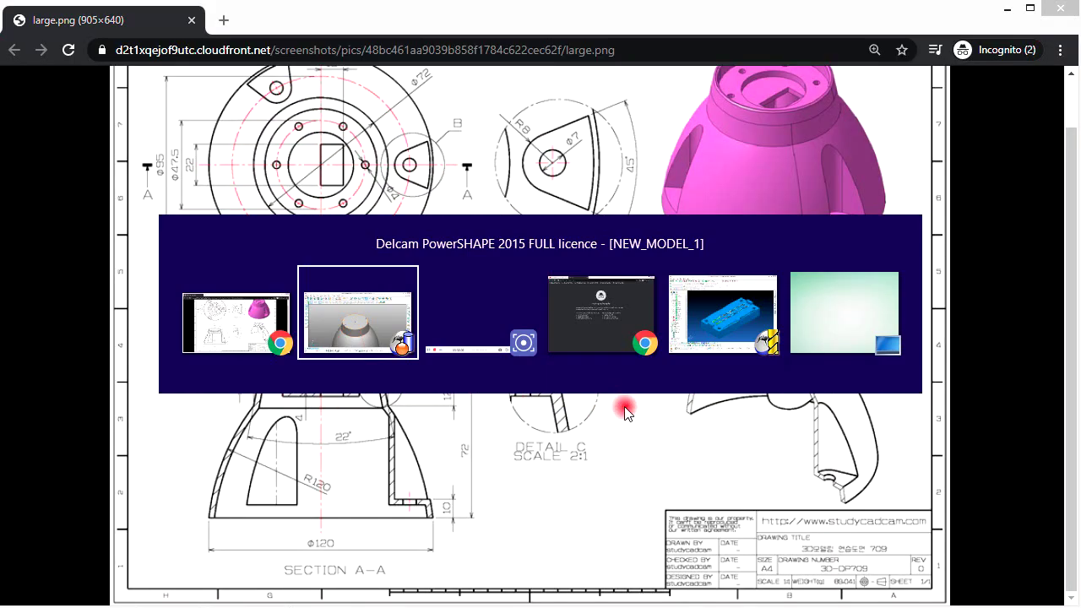
Extrude the radius-30 circle to length -8 and subtract it from the revolved solid
{"action": "left_click", "coordinate": [769, 59]}
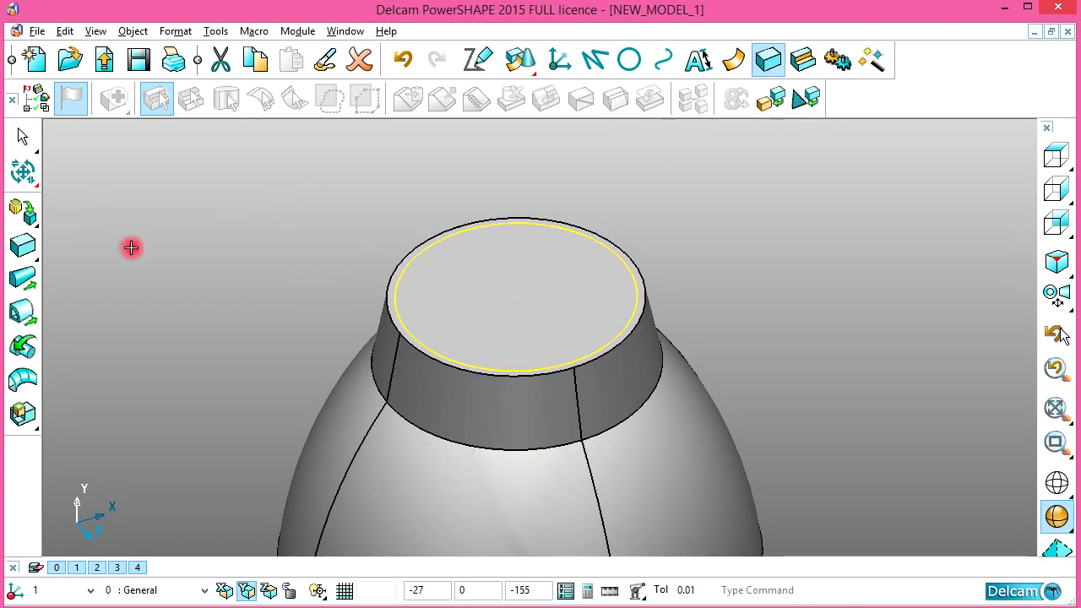
{"action": "left_click", "coordinate": [22, 278]}
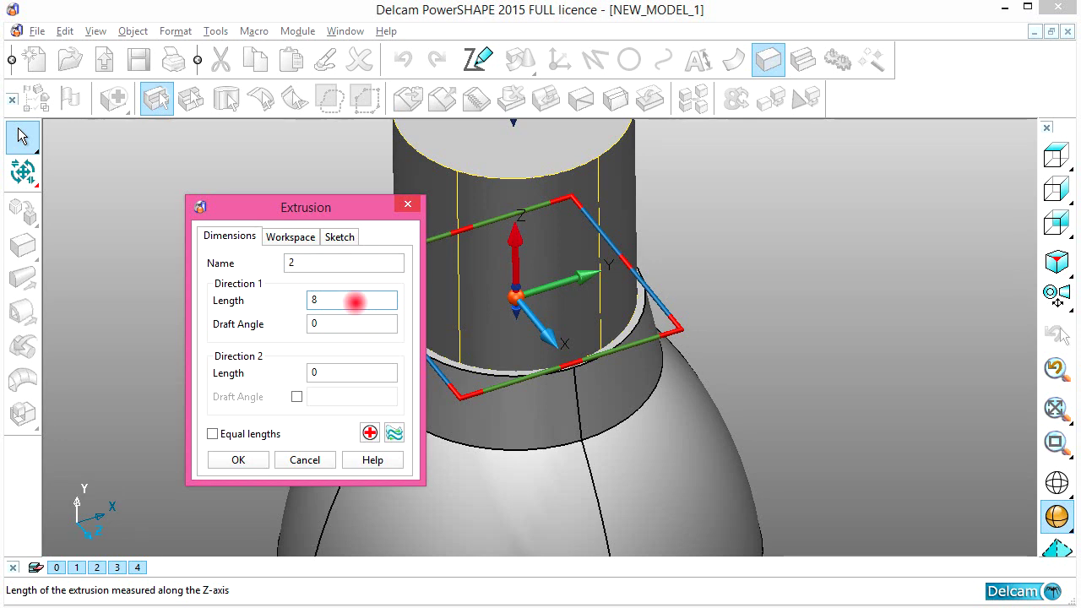
{"action": "type", "text": "-8"}
{"action": "left_click", "coordinate": [245, 459]}
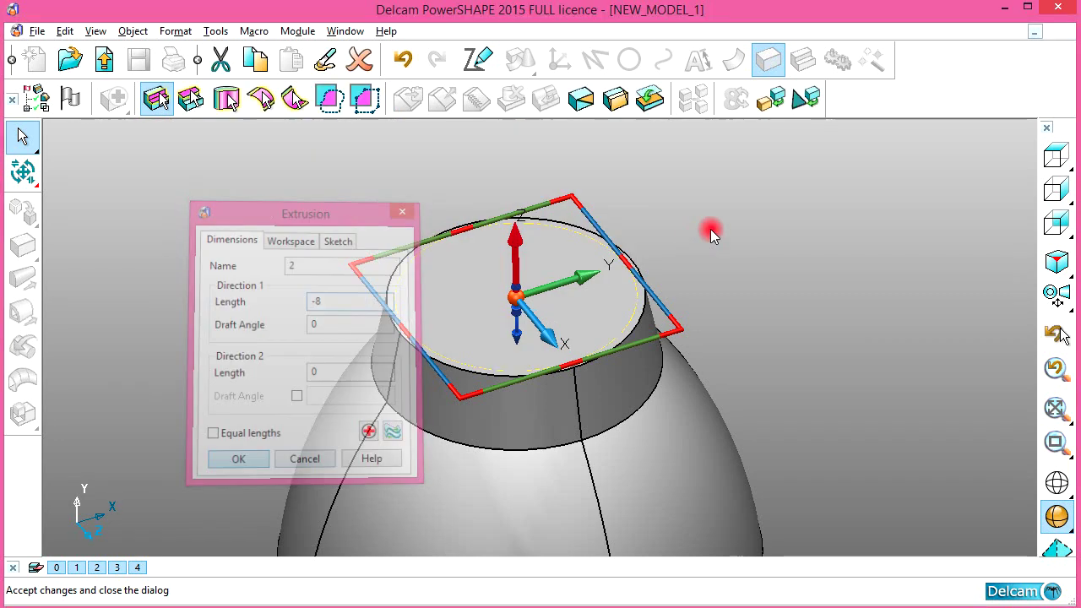
{"action": "left_click", "coordinate": [802, 61]}
{"action": "left_click", "coordinate": [22, 286]}
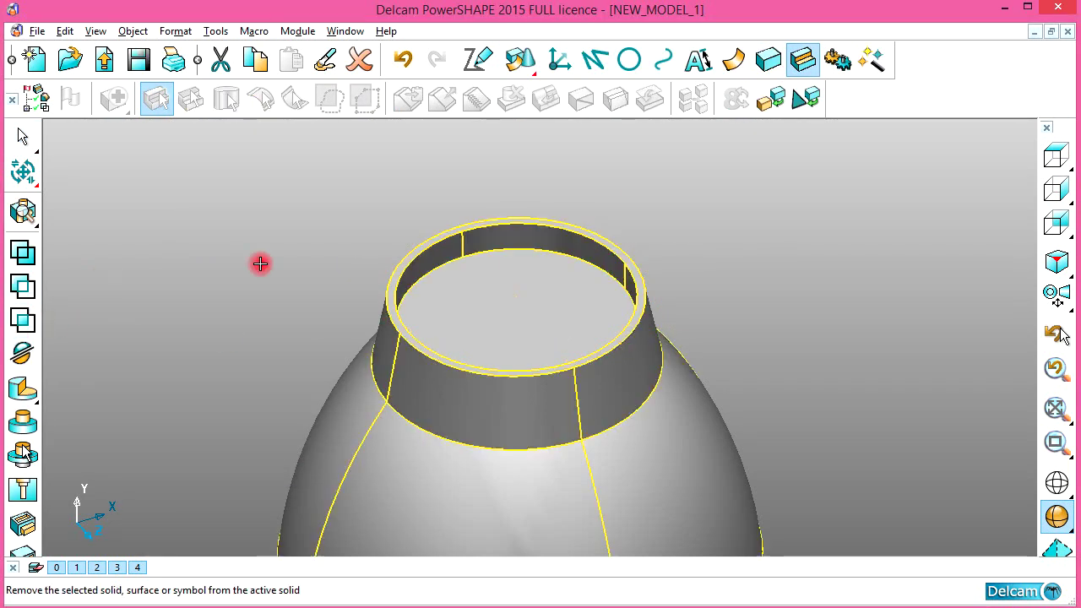
{"action": "mouse_move", "coordinate": [621, 336]}
{"action": "middle_mouse_down"}
{"action": "mouse_move", "coordinate": [555, 354]}
{"action": "mouse_move", "coordinate": [560, 306]}
{"action": "middle_mouse_up"}
{"action": "key", "text": "alt+Tab"}
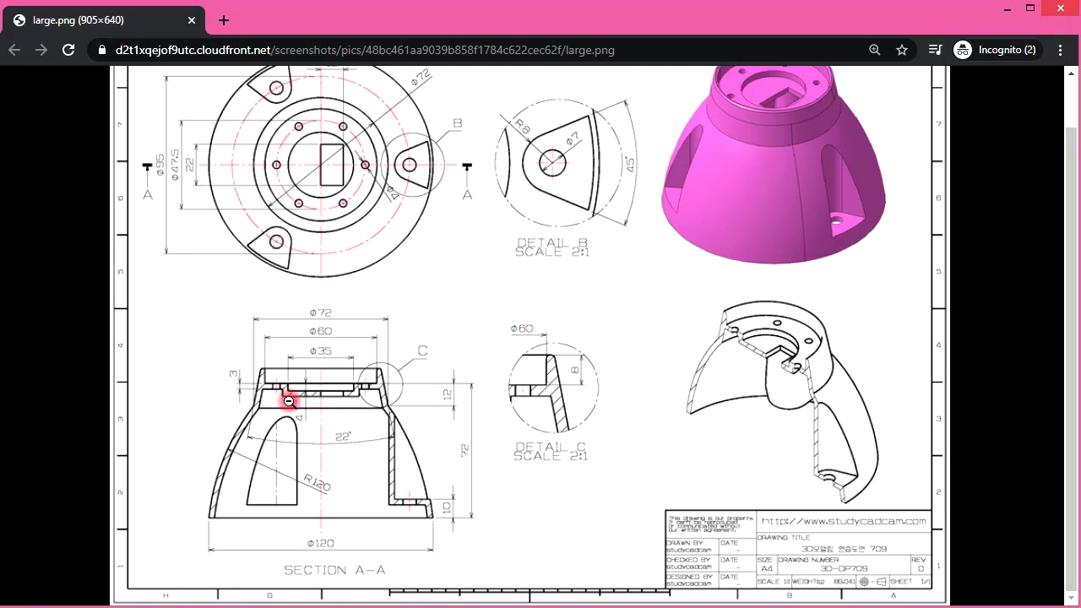
{"action": "key", "text": "alt+Tab"}
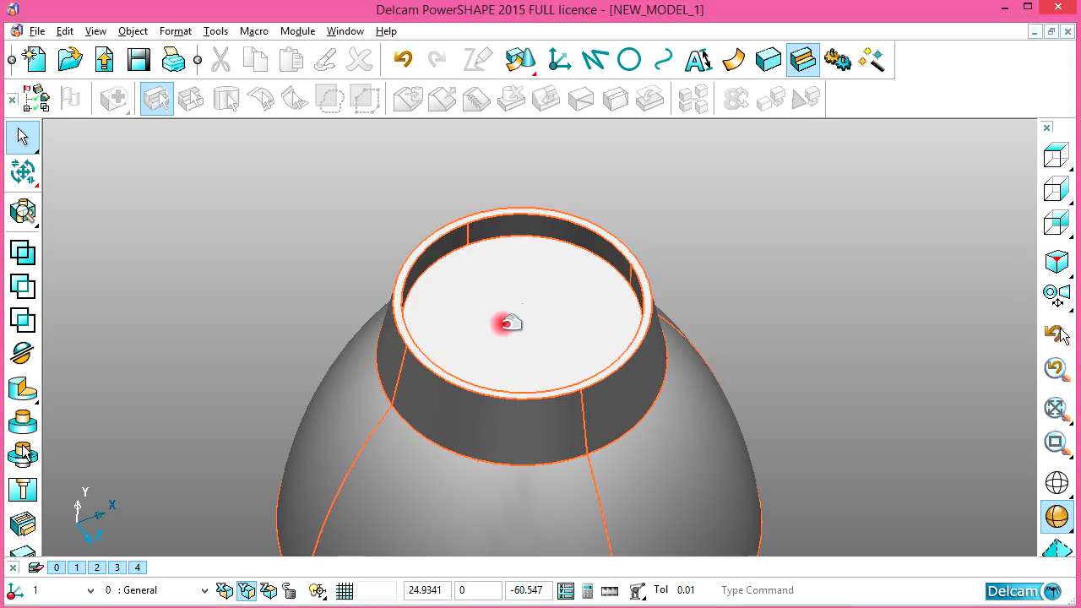
Draw a circle at the recess floor centre and set its diameter to 35
{"action": "left_click", "coordinate": [629, 59]}
{"action": "scroll", "coordinate": [498, 420], "scroll_direction": "up", "scroll_amount": 3}
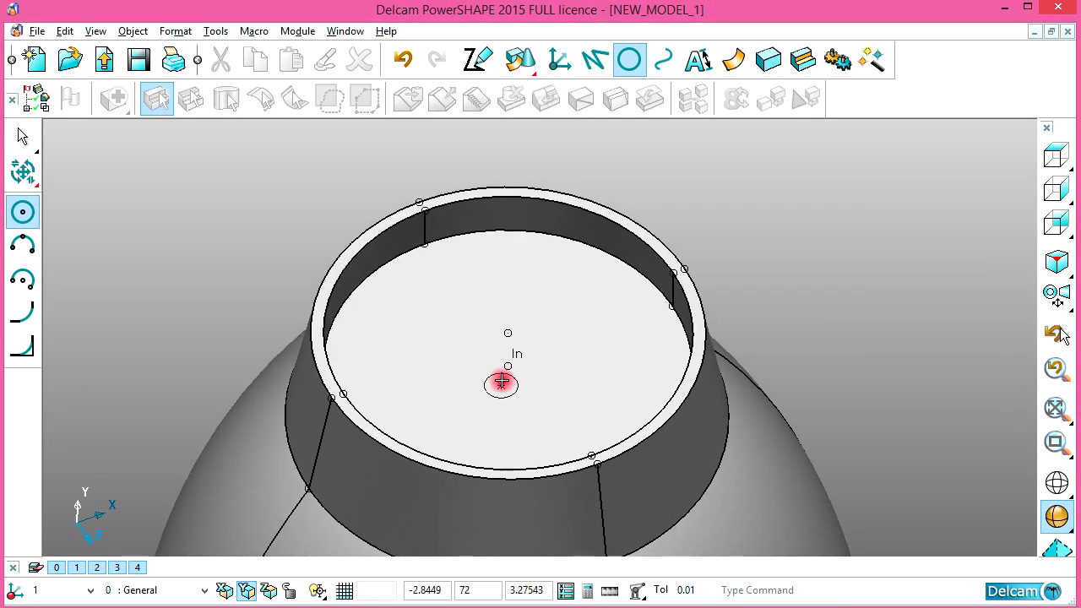
{"action": "left_click", "coordinate": [505, 366]}
{"action": "key", "text": "Escape"}
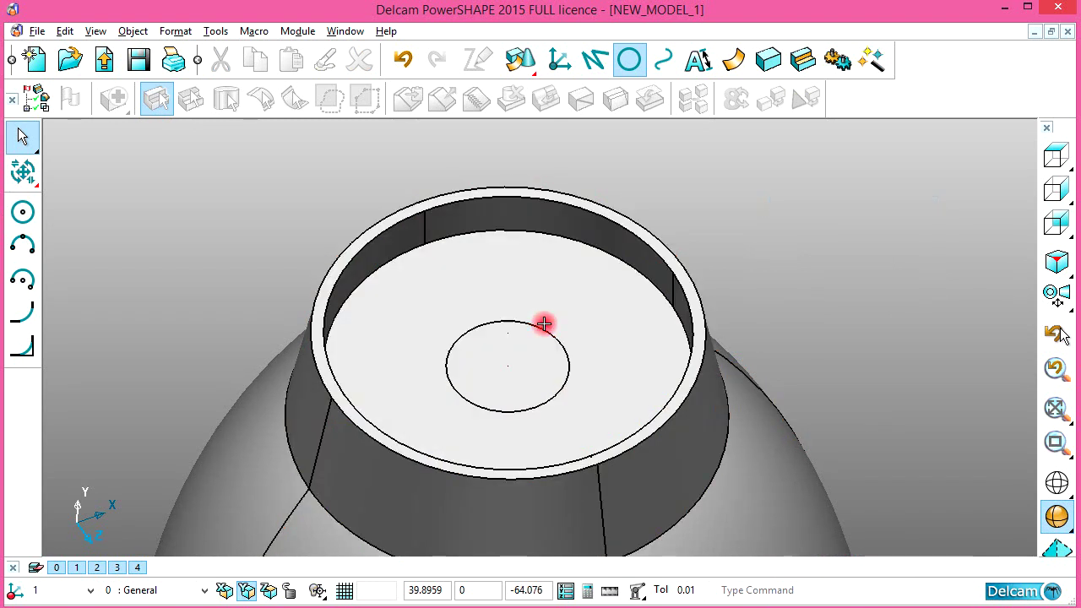
{"action": "double_click", "coordinate": [546, 321]}
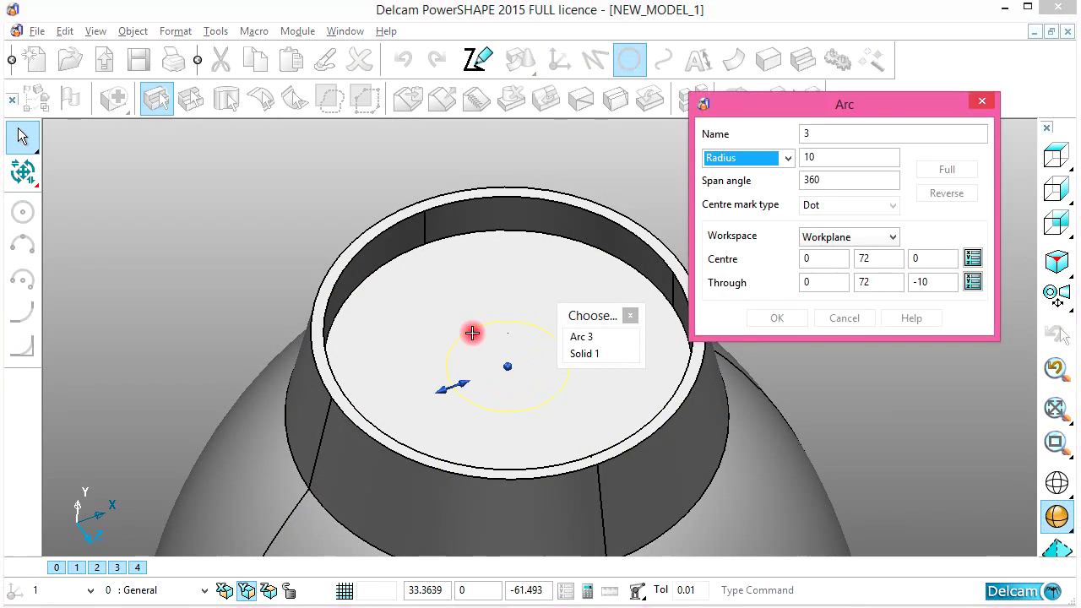
{"action": "left_click", "coordinate": [769, 164]}
{"action": "left_click", "coordinate": [742, 187]}
{"action": "type", "text": "35"}
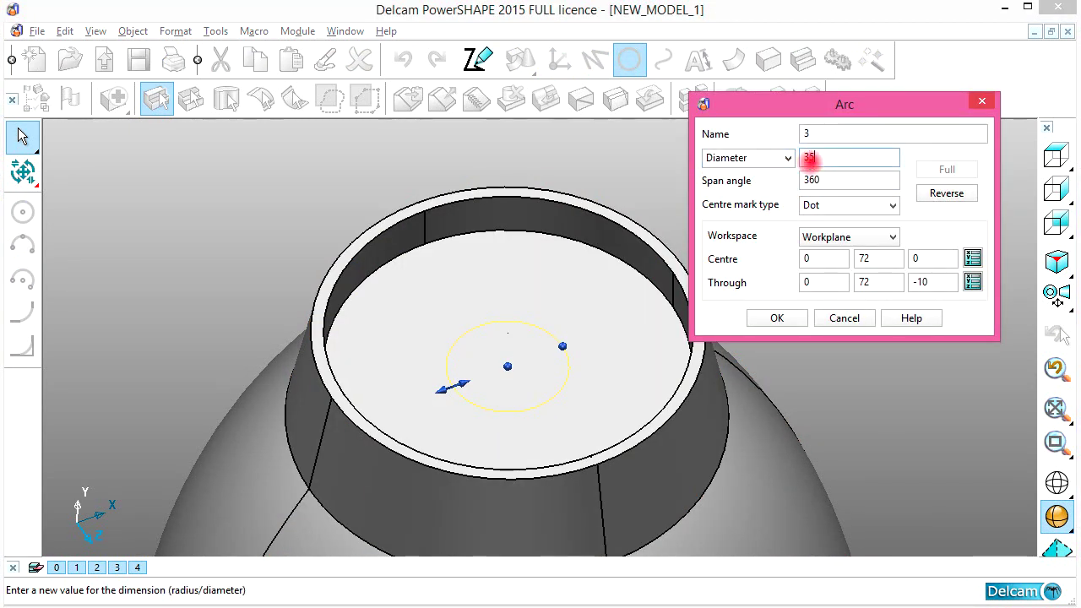
{"action": "left_click", "coordinate": [777, 318]}
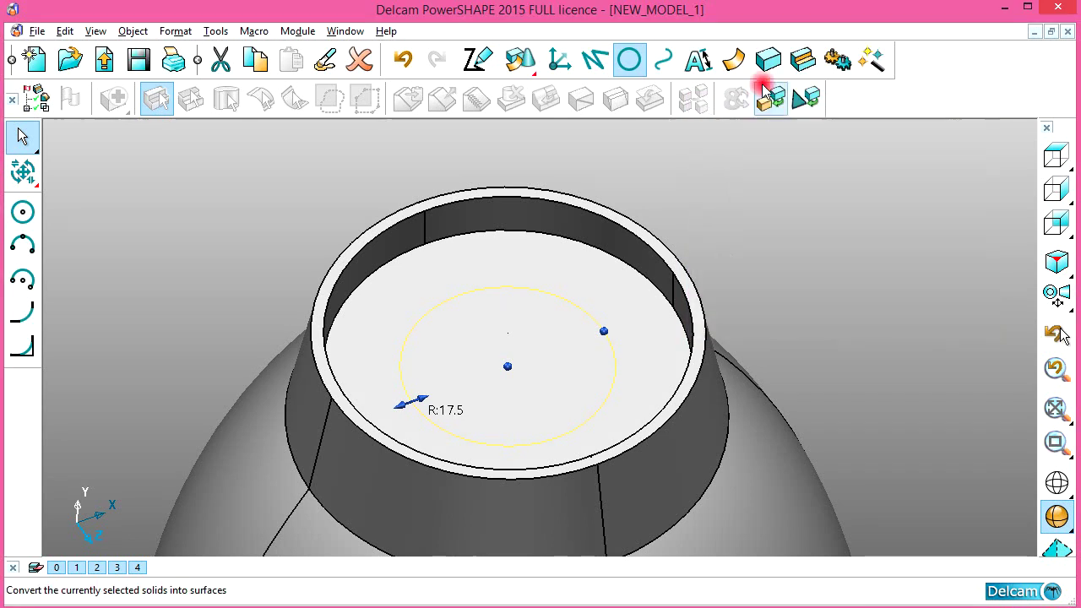
Extrude the 35-diameter circle to length -3 and subtract it from the solid
{"action": "left_click", "coordinate": [769, 59]}
{"action": "left_click", "coordinate": [23, 277]}
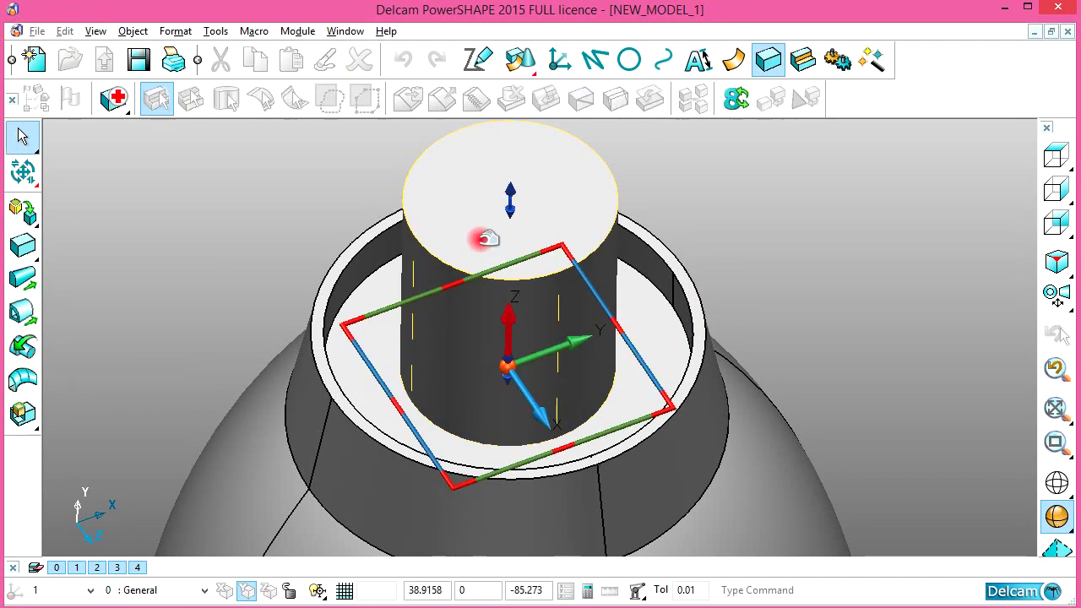
{"action": "left_click", "coordinate": [323, 300]}
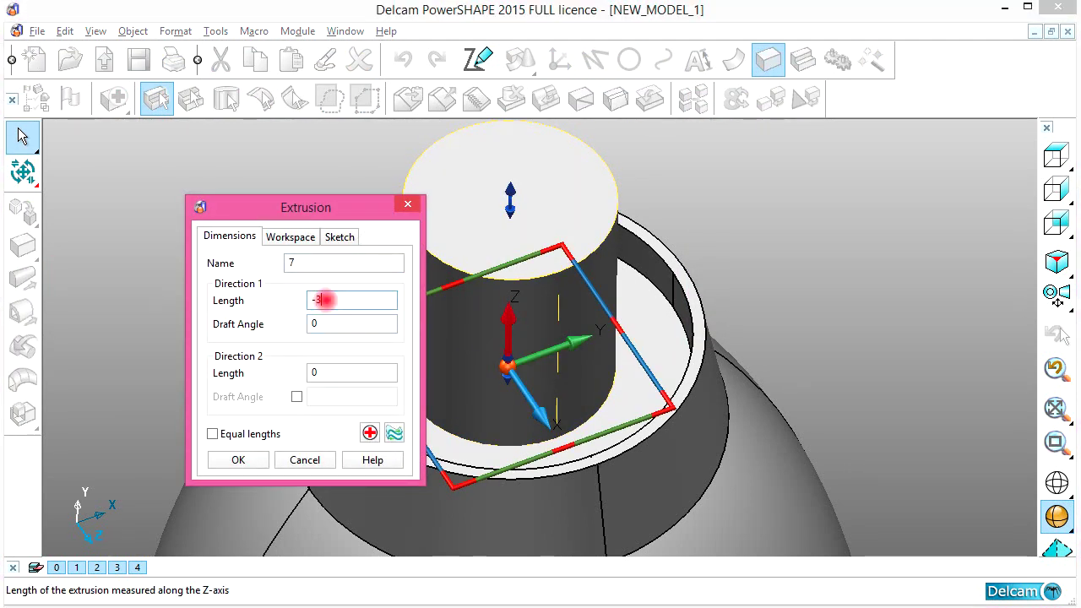
{"action": "key", "text": "Return"}
{"action": "left_click", "coordinate": [240, 460]}
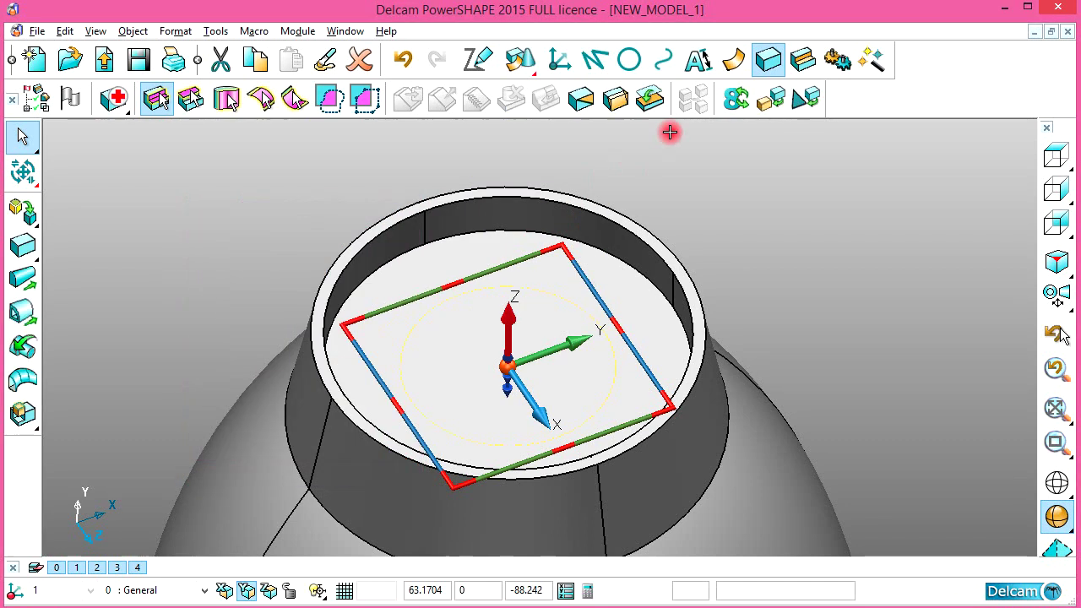
{"action": "left_click", "coordinate": [802, 59]}
{"action": "mouse_move", "coordinate": [748, 270]}
{"action": "middle_mouse_down"}
{"action": "mouse_move", "coordinate": [567, 367]}
{"action": "mouse_move", "coordinate": [572, 290]}
{"action": "mouse_move", "coordinate": [540, 417]}
{"action": "mouse_move", "coordinate": [572, 374]}
{"action": "middle_mouse_up"}
{"action": "key", "text": "alt+Tab"}
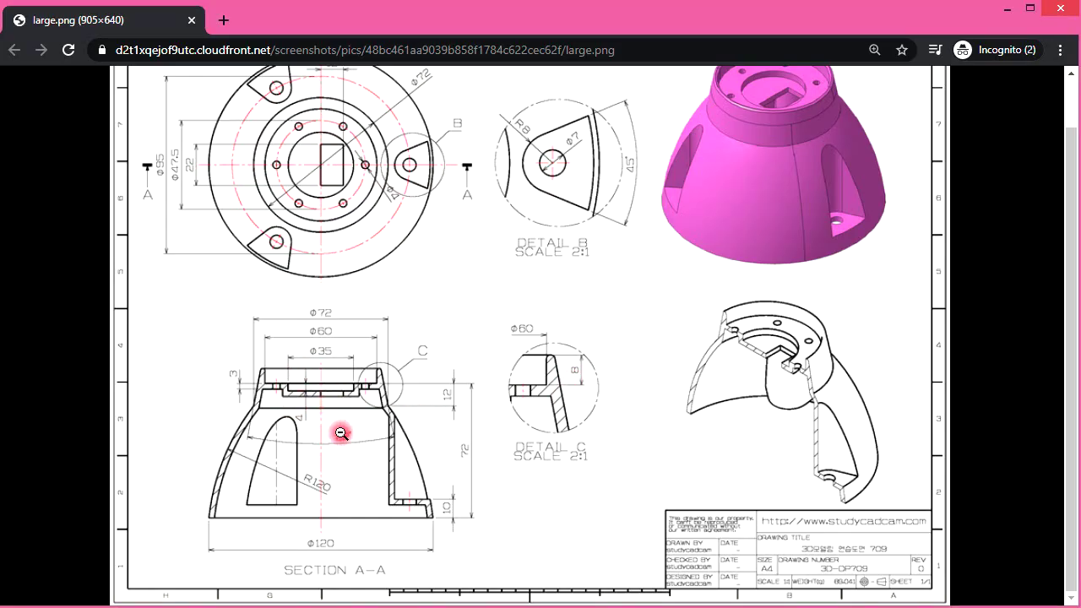
View the solid straight down its axis in wireframe, zoomed on the central circles
{"action": "key", "text": "alt+Tab"}
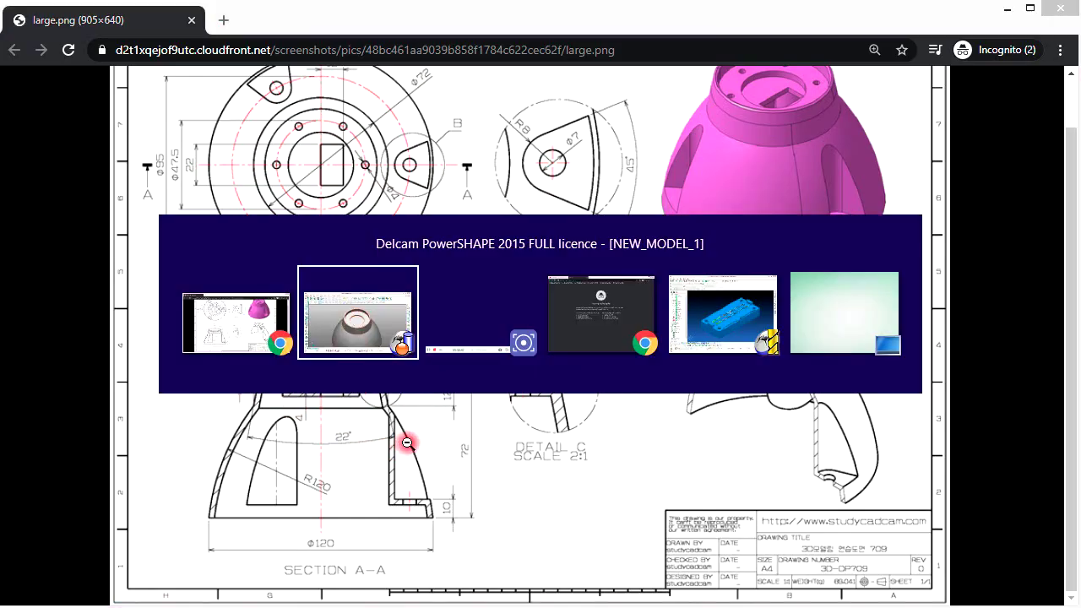
{"action": "mouse_move", "coordinate": [680, 408]}
{"action": "middle_mouse_down"}
{"action": "mouse_move", "coordinate": [688, 364]}
{"action": "mouse_move", "coordinate": [538, 270]}
{"action": "mouse_move", "coordinate": [647, 316]}
{"action": "mouse_move", "coordinate": [597, 267]}
{"action": "mouse_move", "coordinate": [827, 411]}
{"action": "middle_mouse_up"}
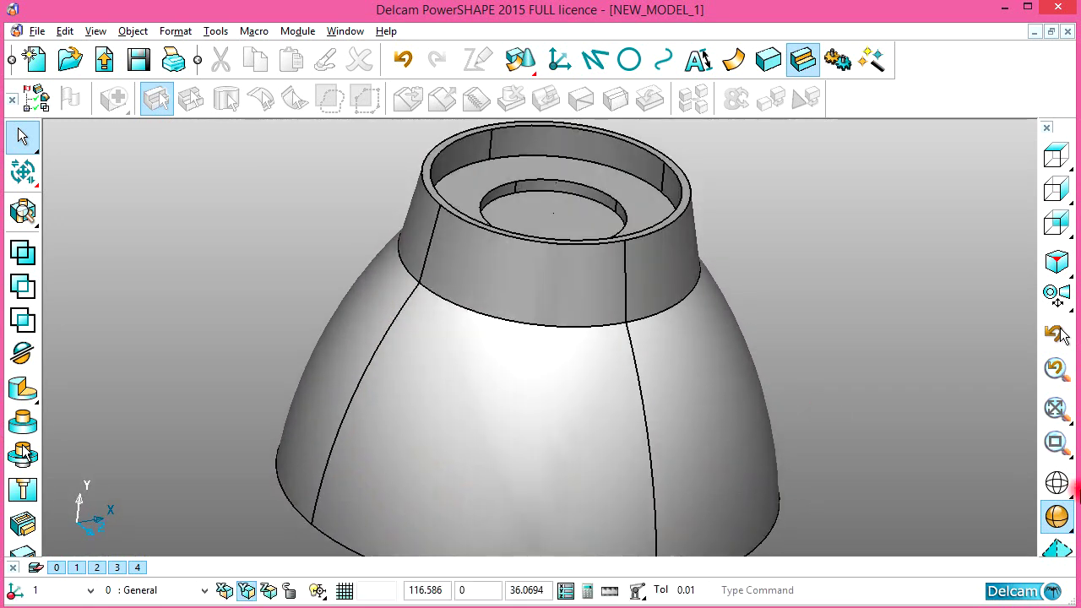
{"action": "mouse_move", "coordinate": [760, 397]}
{"action": "middle_mouse_down"}
{"action": "mouse_move", "coordinate": [572, 326]}
{"action": "mouse_move", "coordinate": [869, 381]}
{"action": "mouse_move", "coordinate": [741, 358]}
{"action": "mouse_move", "coordinate": [787, 290]}
{"action": "mouse_move", "coordinate": [645, 302]}
{"action": "mouse_move", "coordinate": [622, 229]}
{"action": "mouse_move", "coordinate": [582, 251]}
{"action": "mouse_move", "coordinate": [558, 316]}
{"action": "mouse_move", "coordinate": [566, 364]}
{"action": "middle_mouse_up"}
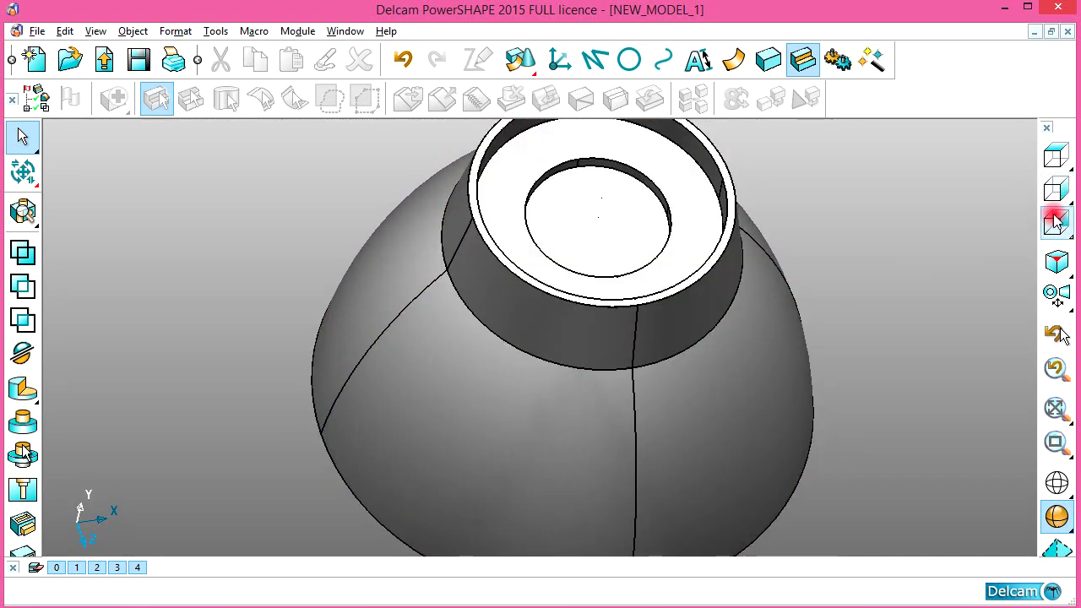
{"action": "left_click", "coordinate": [1055, 223]}
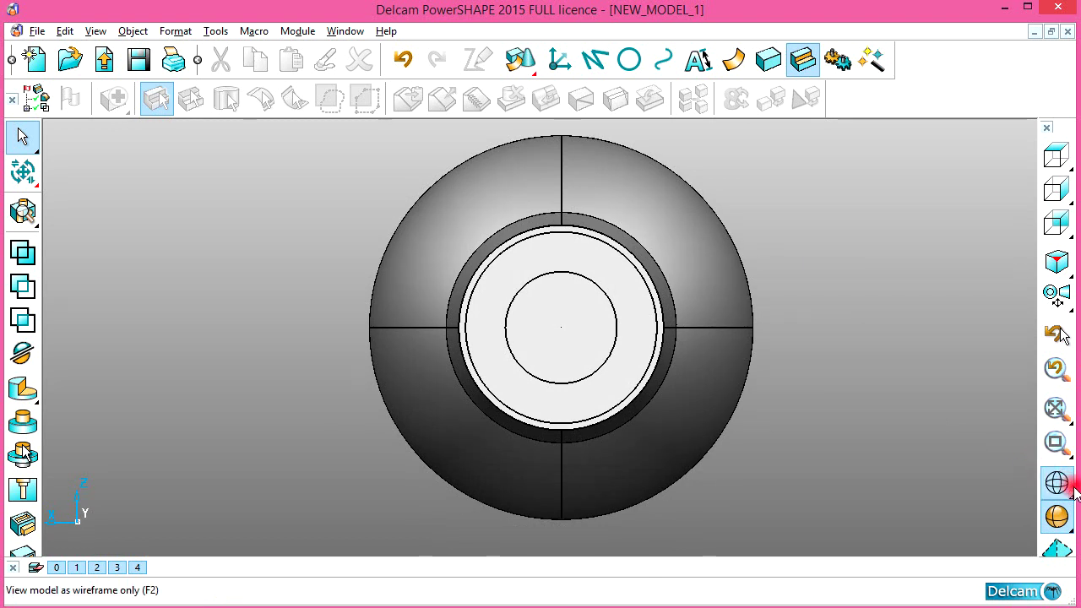
{"action": "left_click", "coordinate": [1056, 482]}
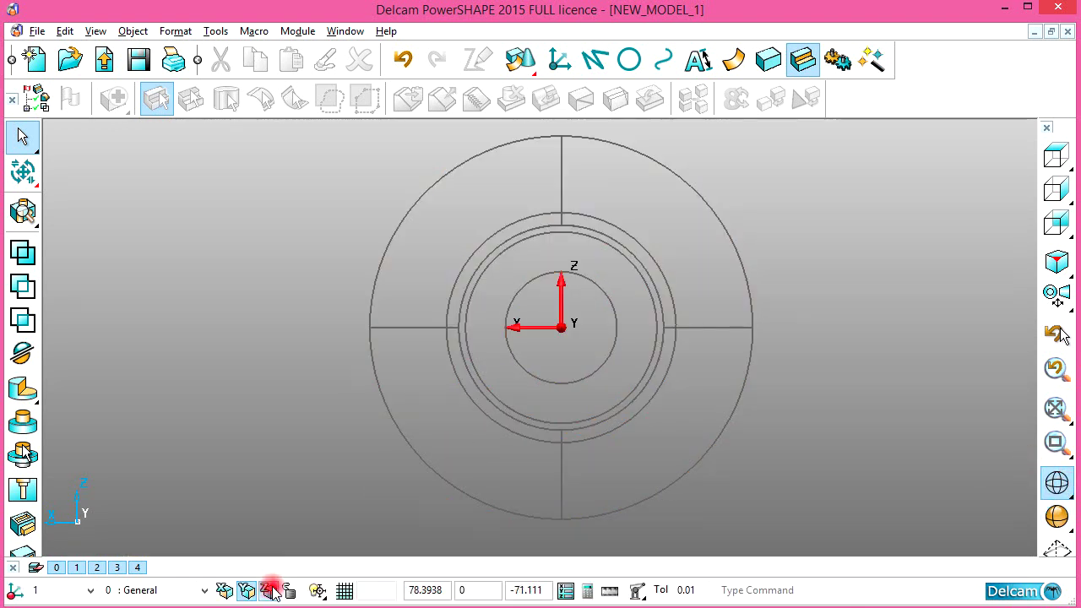
{"action": "middle_click_drag", "start_coordinate": [555, 403], "coordinate": [573, 355], "text": "shift"}
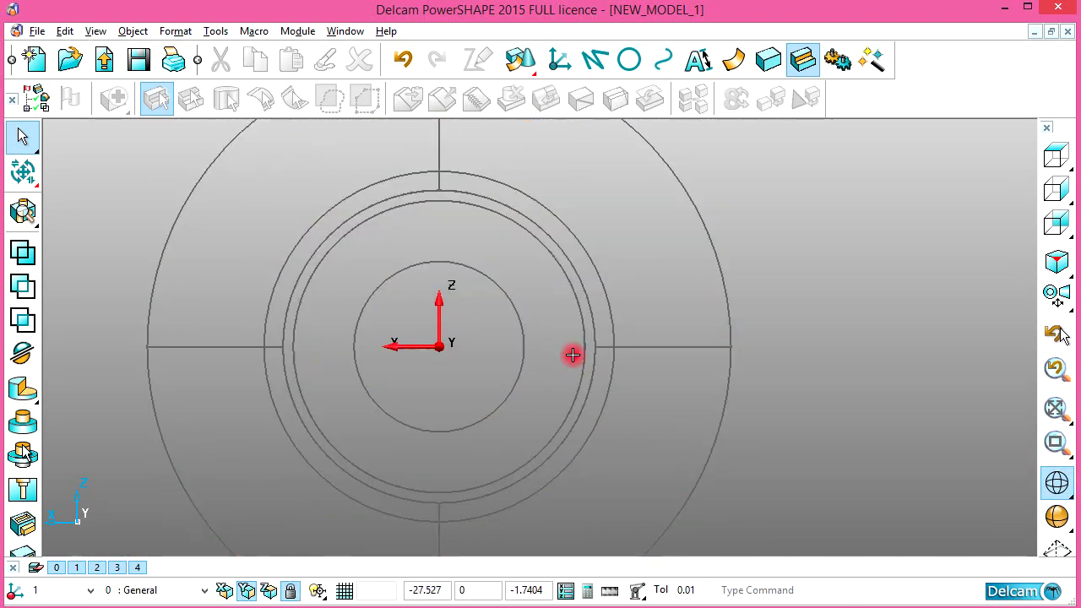
Draw a line from the origin outward across the circles, then bring up the Chrome reference drawing
{"action": "left_click", "coordinate": [595, 59]}
{"action": "type", "text": "-10"}
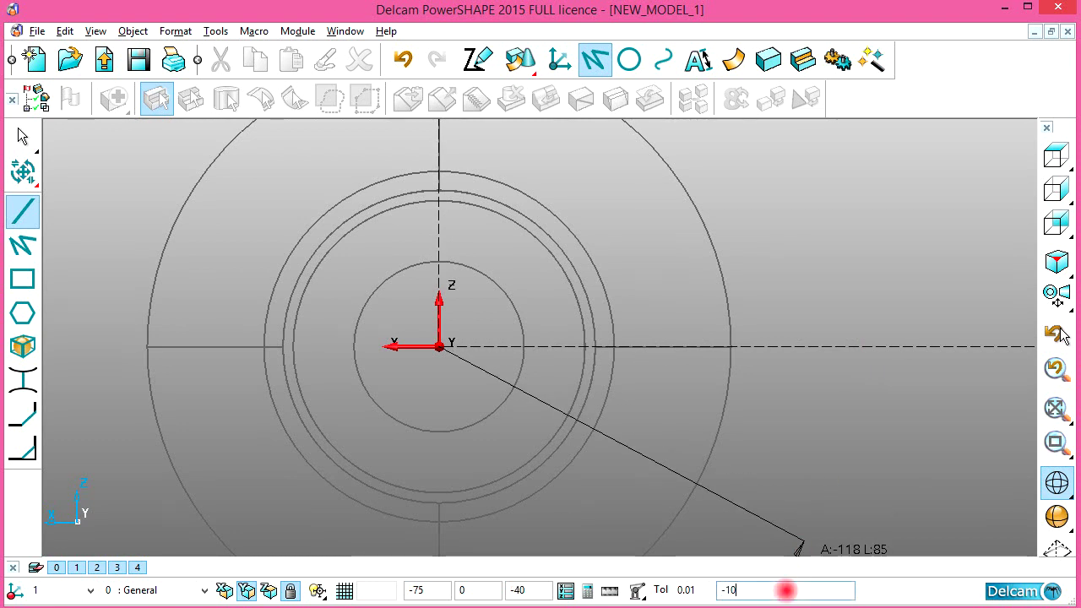
{"action": "key", "text": "Return"}
{"action": "right_click", "coordinate": [828, 268]}
{"action": "key", "text": "Escape"}
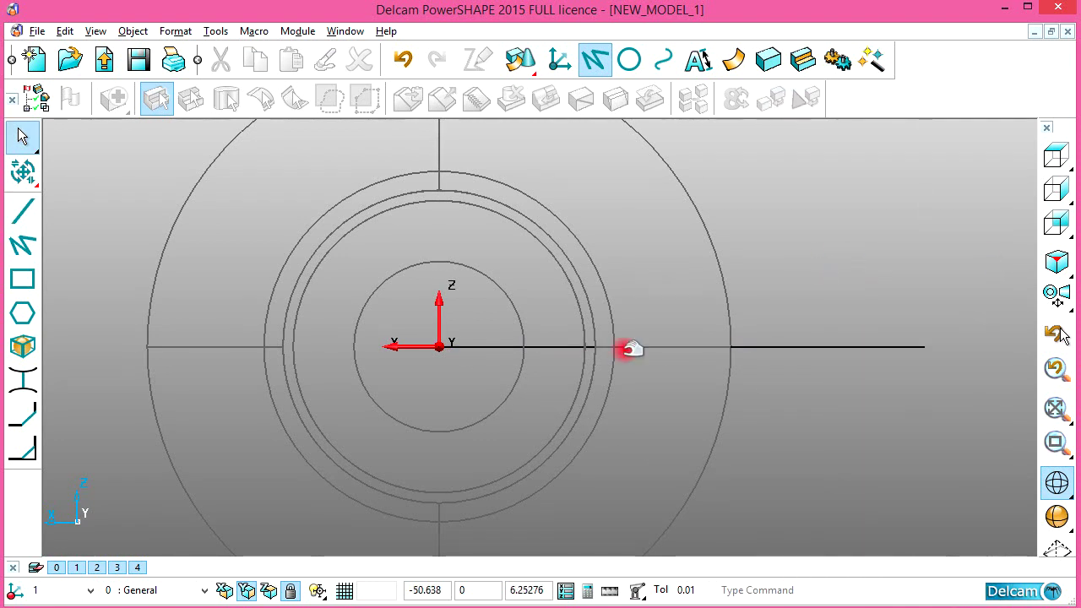
{"action": "scroll", "coordinate": [591, 363], "scroll_direction": "up", "scroll_amount": 2}
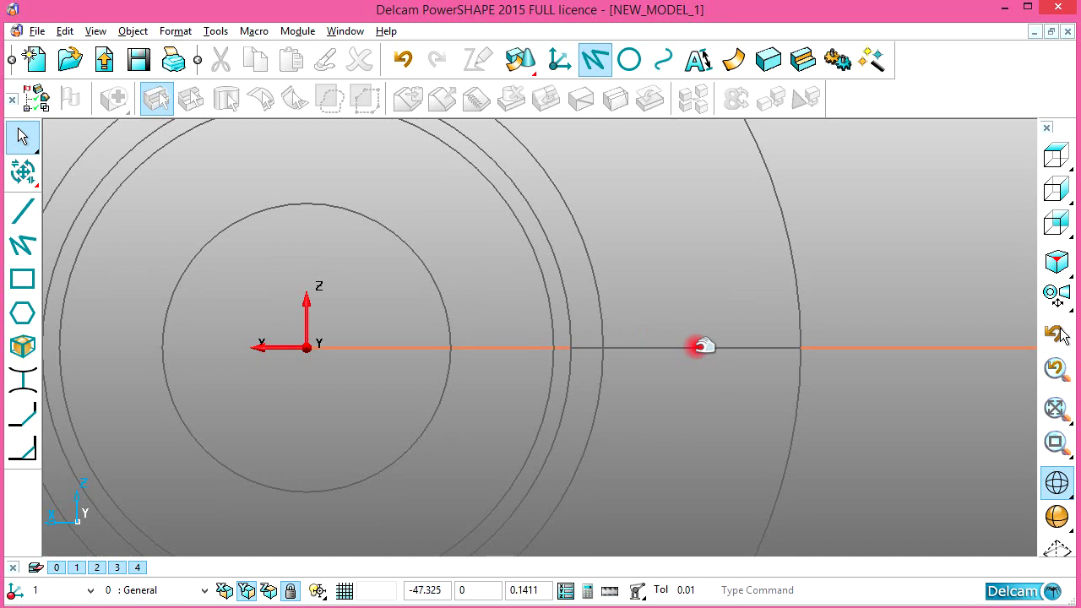
{"action": "key", "text": "alt+Tab"}
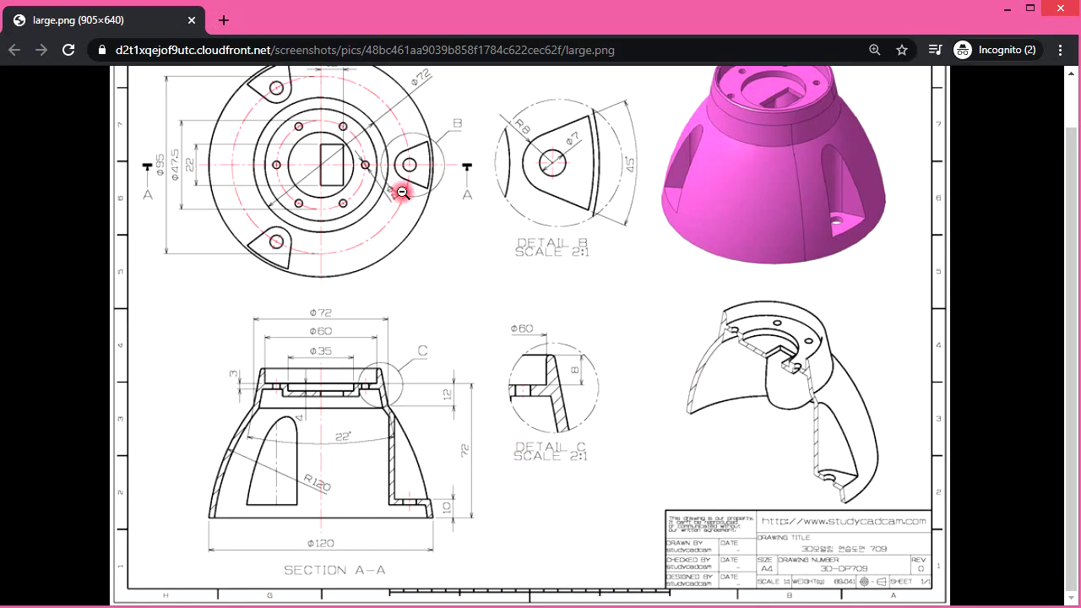
Scroll the reference drawing to its top view, then return to PowerSHAPE
{"action": "scroll", "coordinate": [385, 192], "scroll_direction": "up", "scroll_amount": 1}
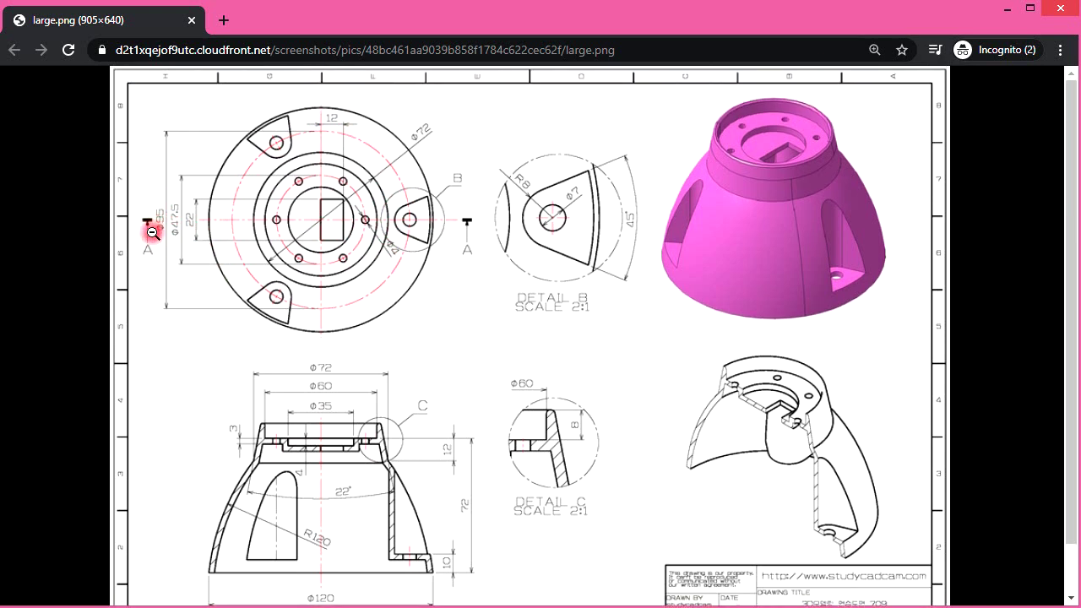
{"action": "key", "text": "alt+Tab"}
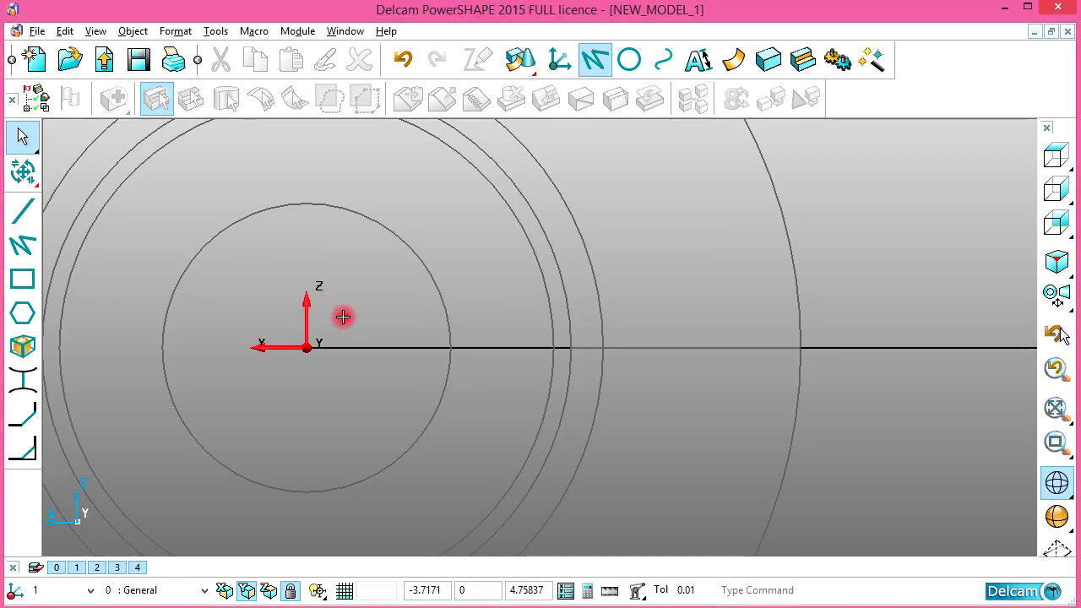
Draw a circle at the origin, set its diameter to 95, and check Detail B in Chrome
{"action": "left_click", "coordinate": [629, 59]}
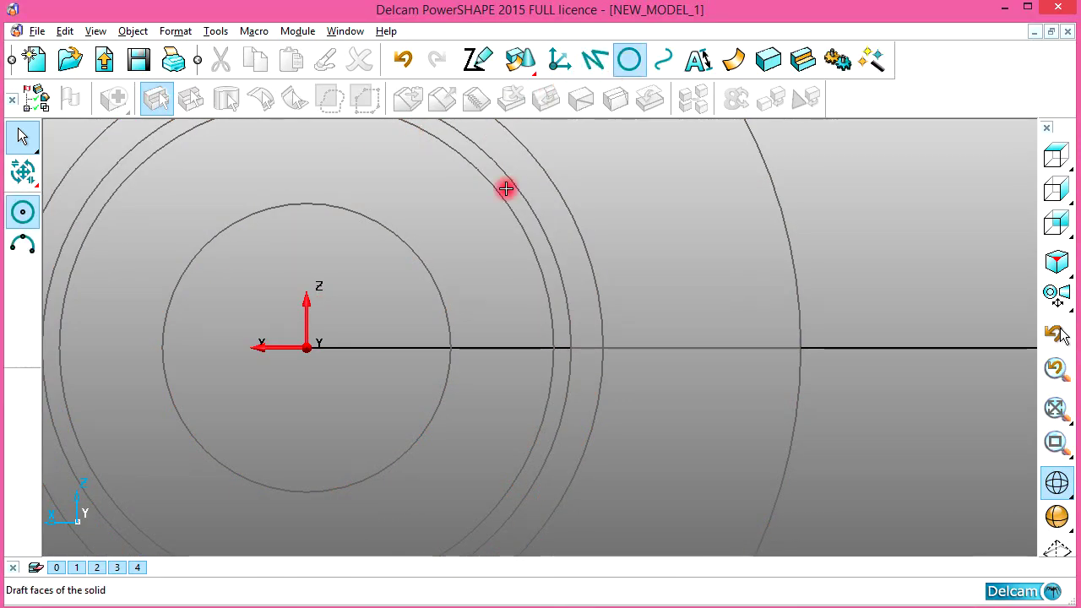
{"action": "left_click", "coordinate": [307, 347]}
{"action": "right_click", "coordinate": [885, 173]}
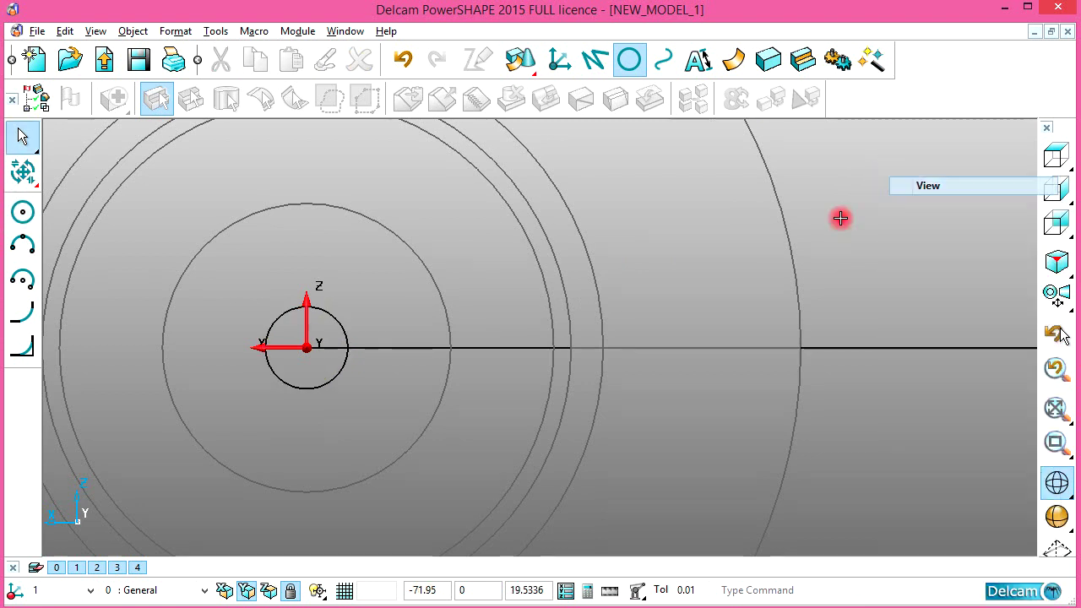
{"action": "left_click", "coordinate": [338, 321]}
{"action": "double_click", "coordinate": [337, 321]}
{"action": "left_click", "coordinate": [719, 157]}
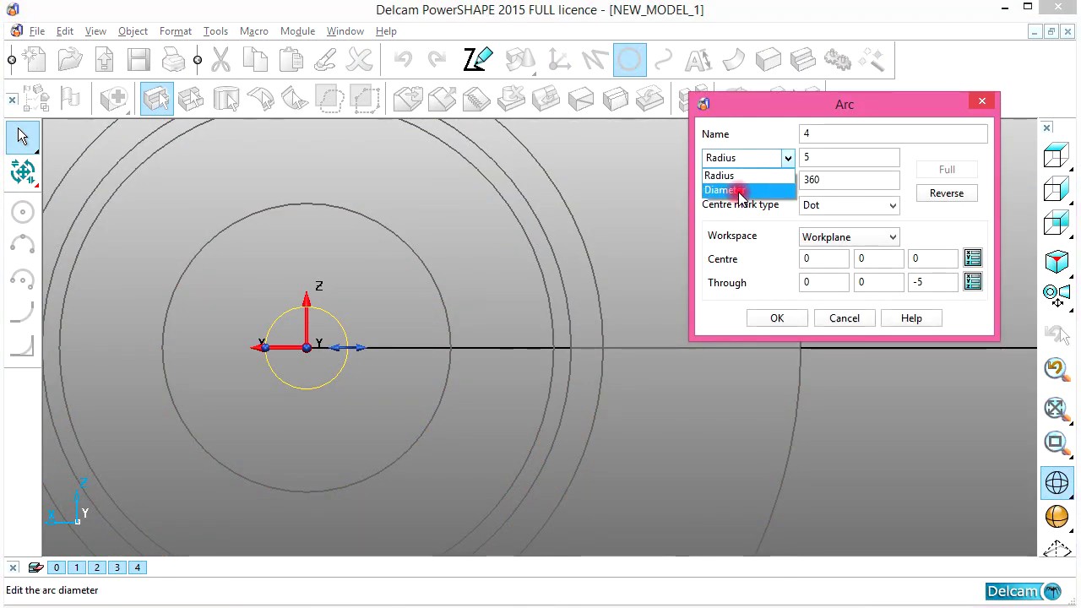
{"action": "left_click", "coordinate": [731, 186]}
{"action": "type", "text": "95"}
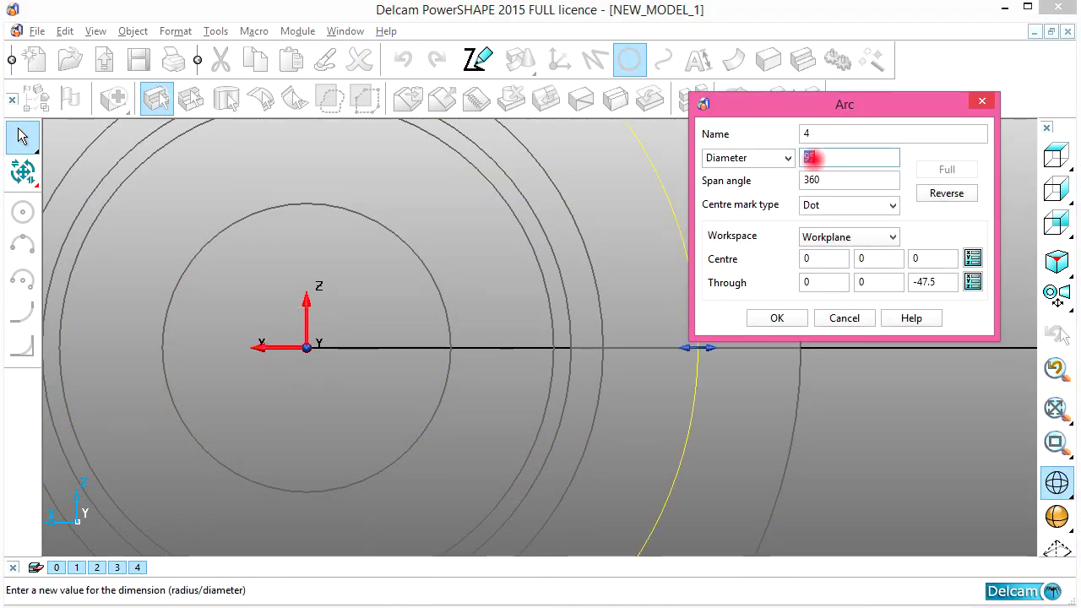
{"action": "left_click", "coordinate": [777, 320]}
{"action": "scroll", "coordinate": [854, 278], "scroll_direction": "down", "scroll_amount": 2}
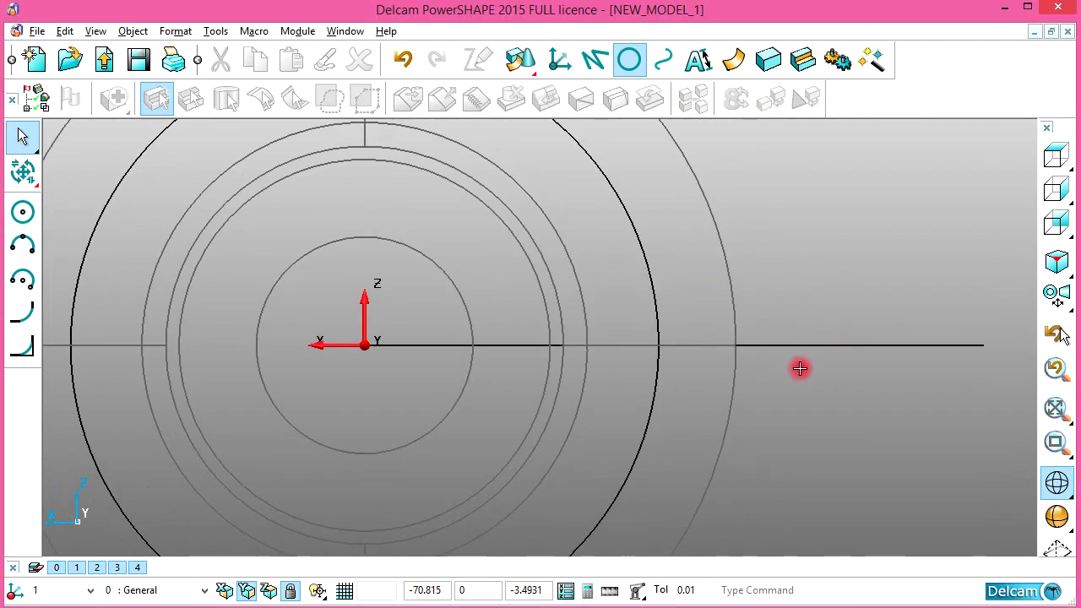
{"action": "key", "text": "alt+Tab"}
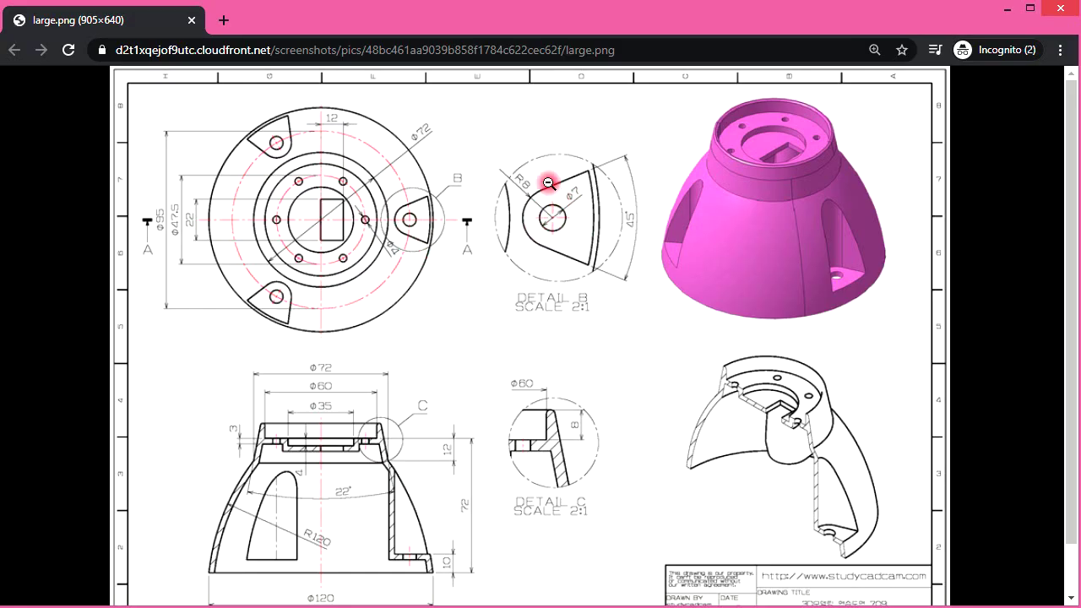
{"action": "key", "text": "alt+Tab"}
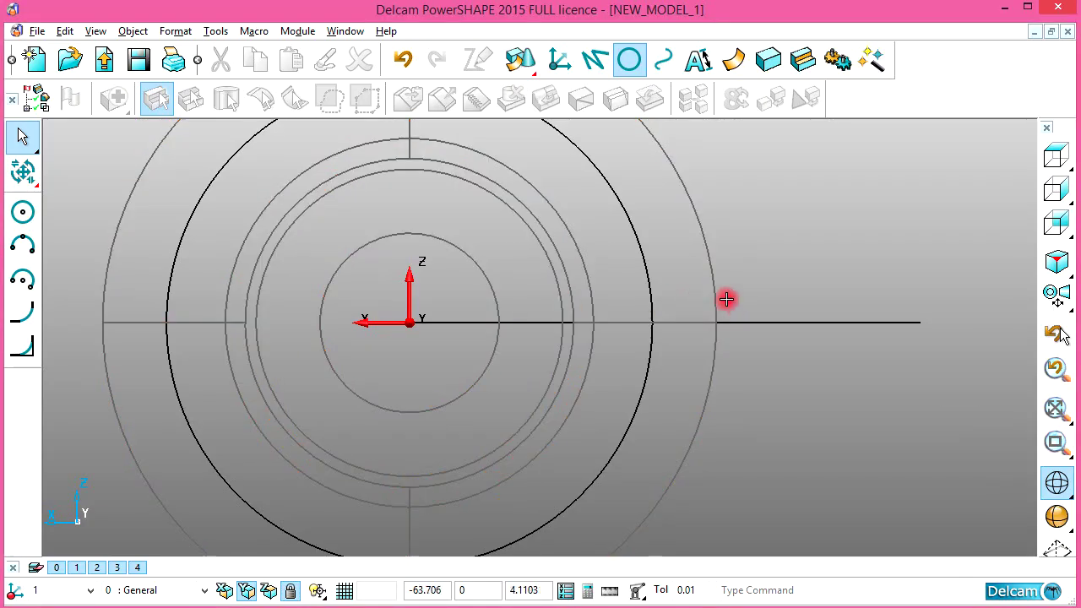
Place a radius 8 circle where the centre line meets the 95-diameter circle
{"action": "scroll", "coordinate": [647, 343], "scroll_direction": "up", "scroll_amount": 2}
{"action": "scroll", "coordinate": [615, 330], "scroll_direction": "up", "scroll_amount": 1}
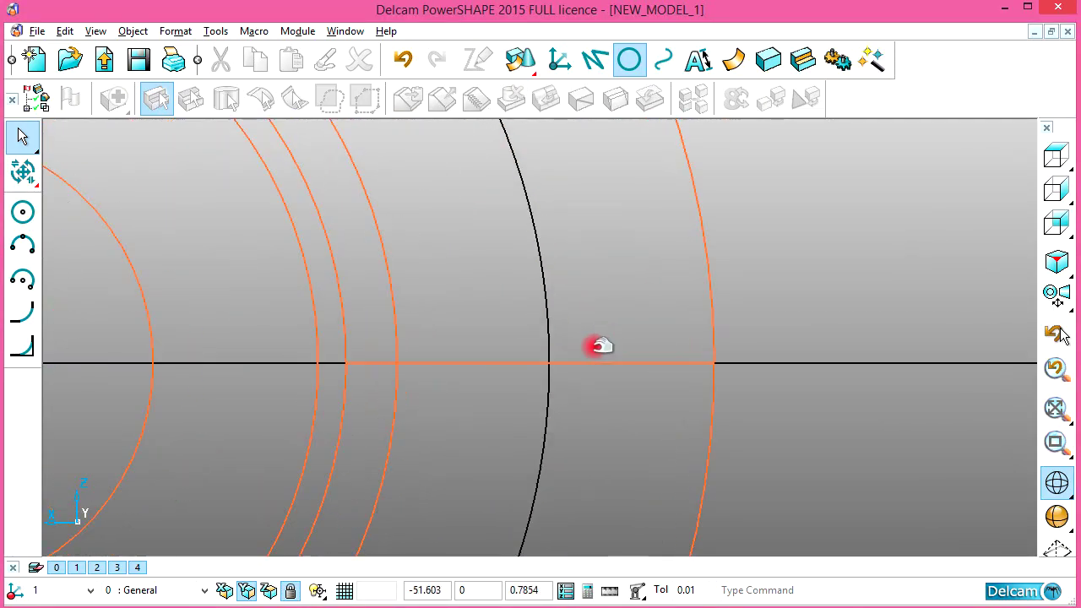
{"action": "left_click", "coordinate": [554, 290]}
{"action": "left_click", "coordinate": [23, 211]}
{"action": "left_click", "coordinate": [551, 326]}
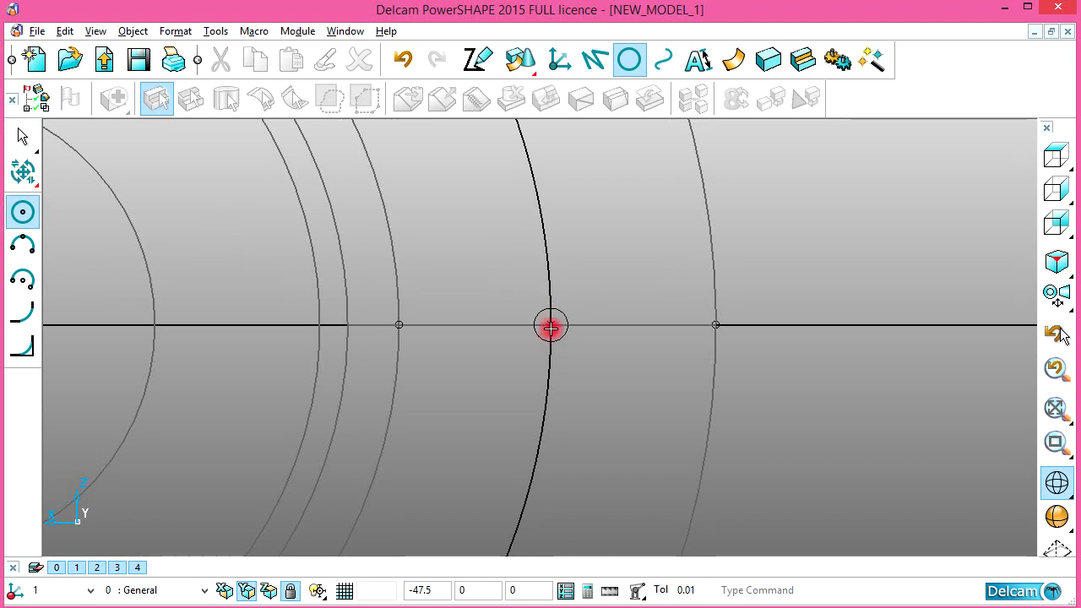
{"action": "right_click", "coordinate": [803, 209]}
{"action": "key", "text": "Escape"}
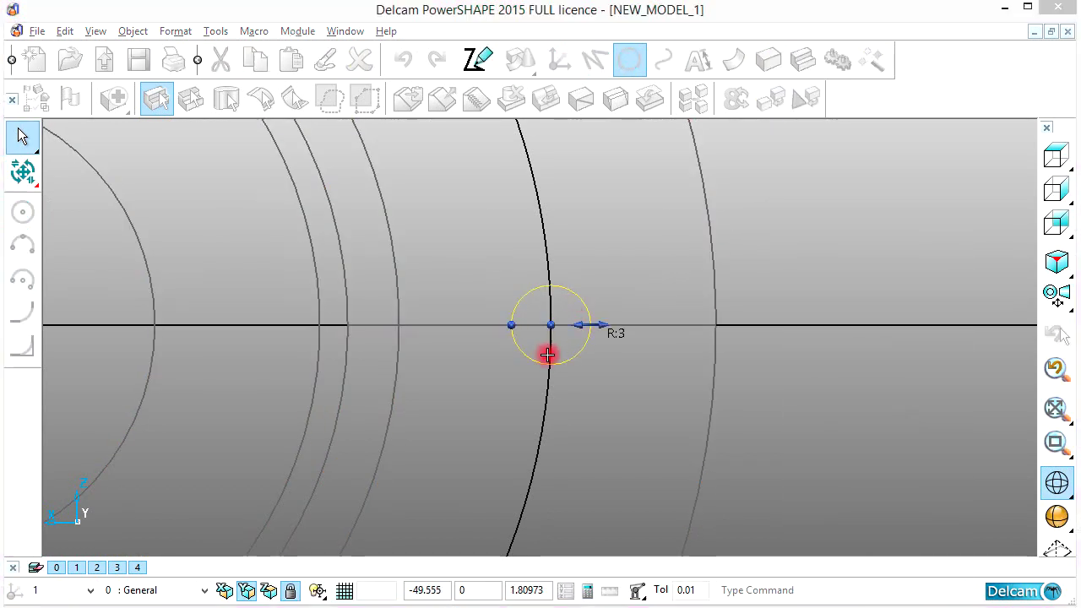
{"action": "left_click", "coordinate": [547, 356]}
{"action": "left_click", "coordinate": [858, 161]}
{"action": "type", "text": "8"}
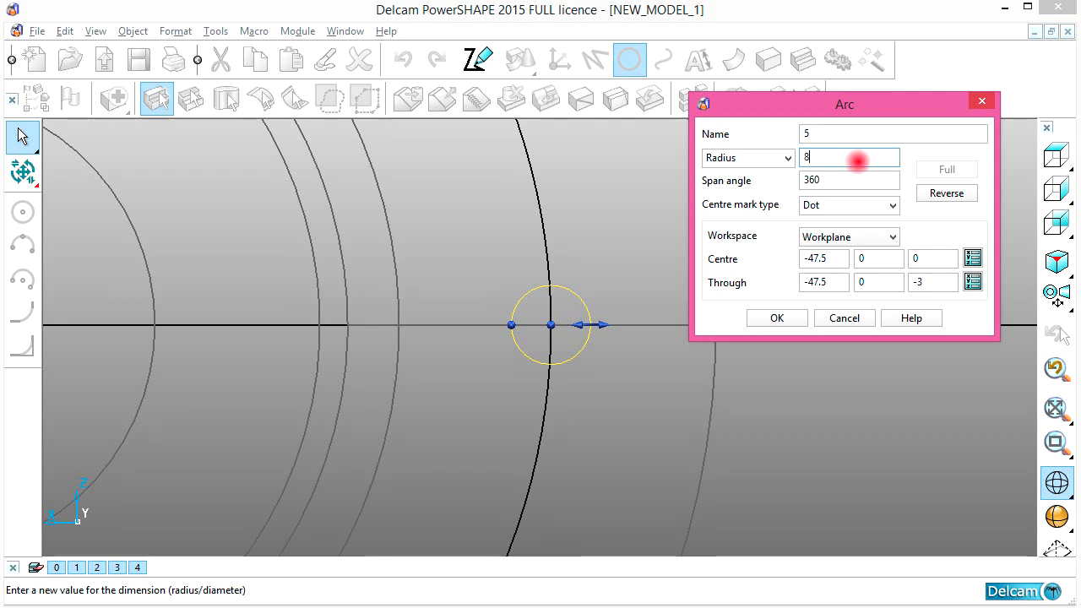
{"action": "left_click", "coordinate": [777, 318]}
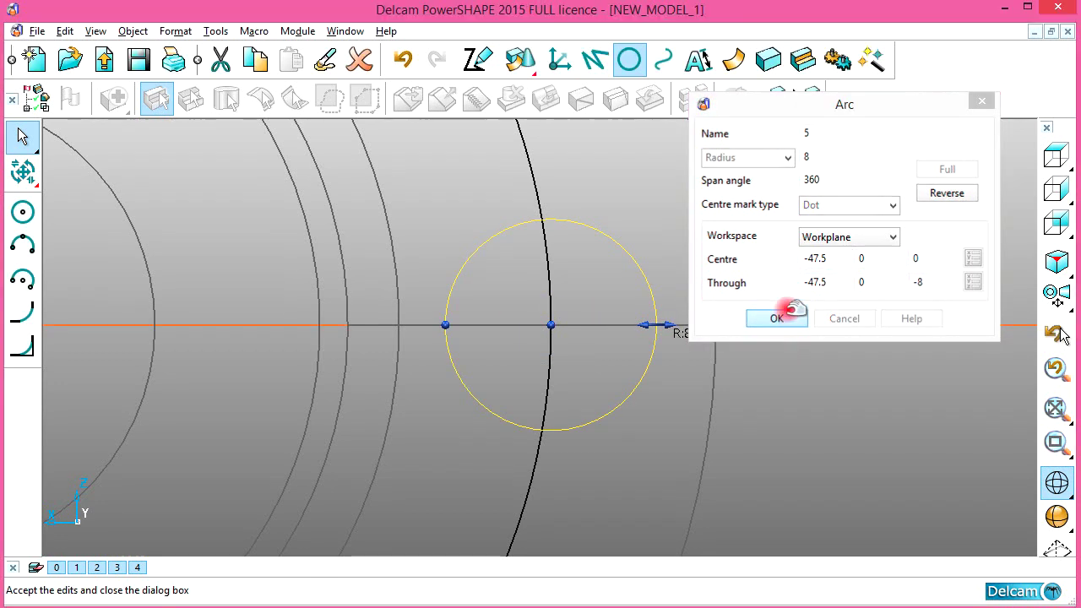
Add a concentric 7-diameter pin-hole circle at the same intersection, redrawing it once
{"action": "left_click", "coordinate": [550, 317]}
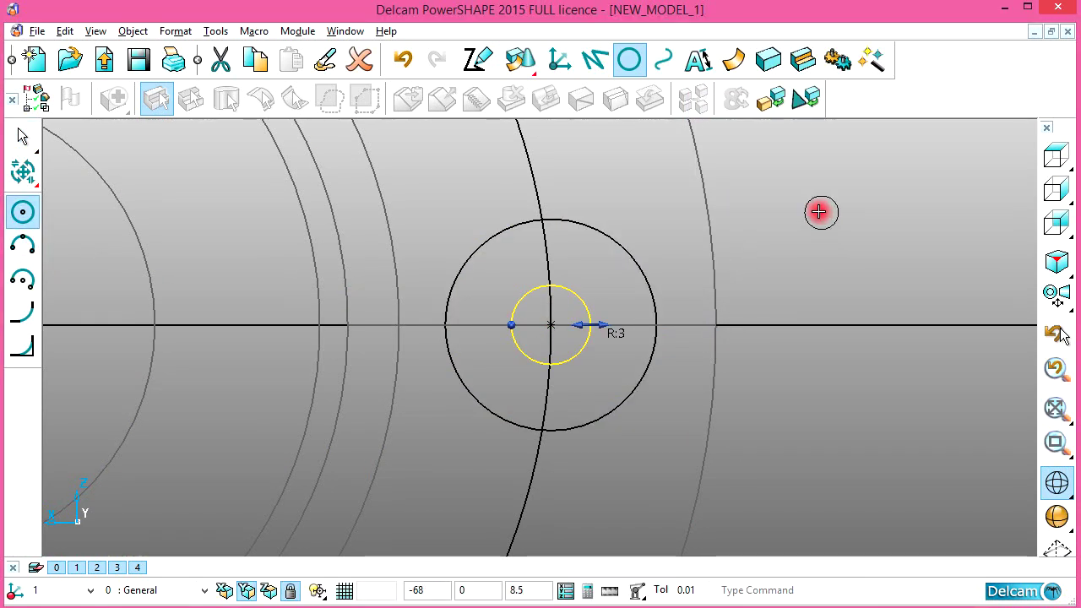
{"action": "right_click", "coordinate": [827, 187]}
{"action": "key", "text": "Escape"}
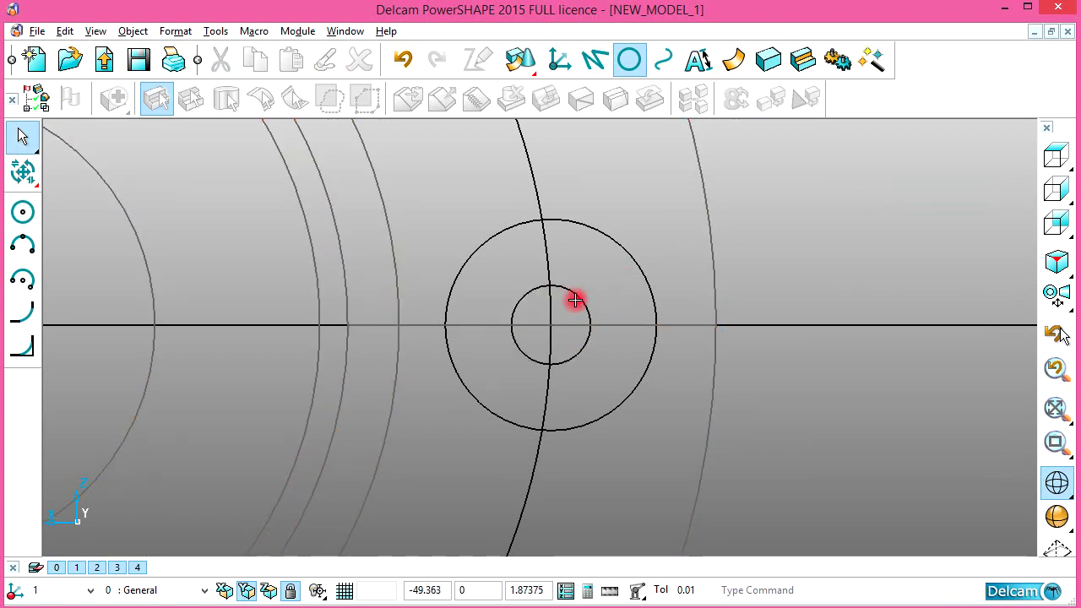
{"action": "left_click", "coordinate": [575, 301]}
{"action": "key", "text": "Delete"}
{"action": "left_click", "coordinate": [23, 212]}
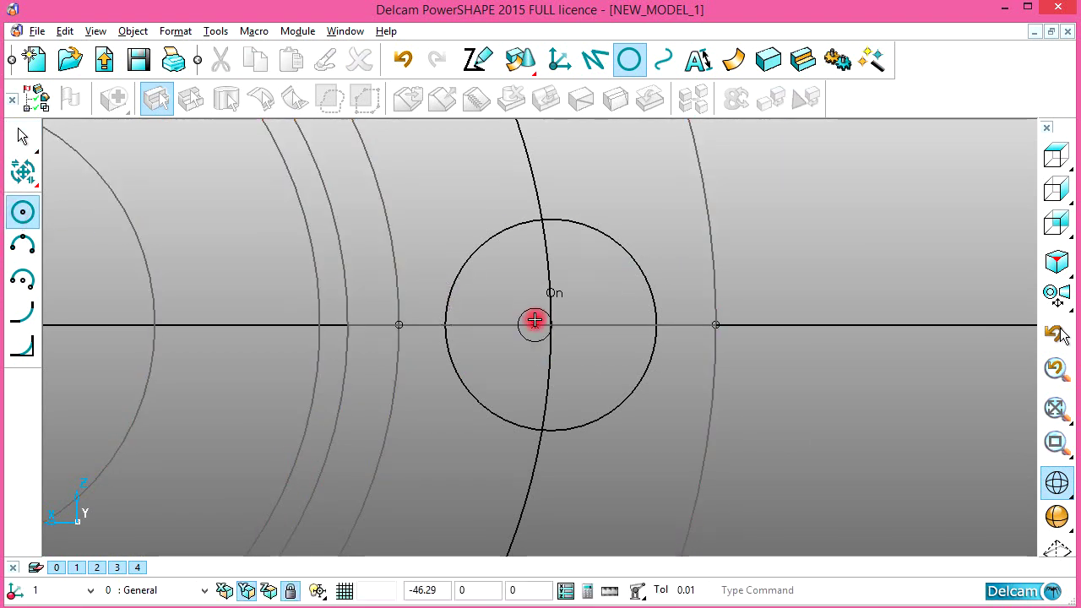
{"action": "left_click", "coordinate": [550, 324]}
{"action": "right_click", "coordinate": [811, 221]}
{"action": "key", "text": "Escape"}
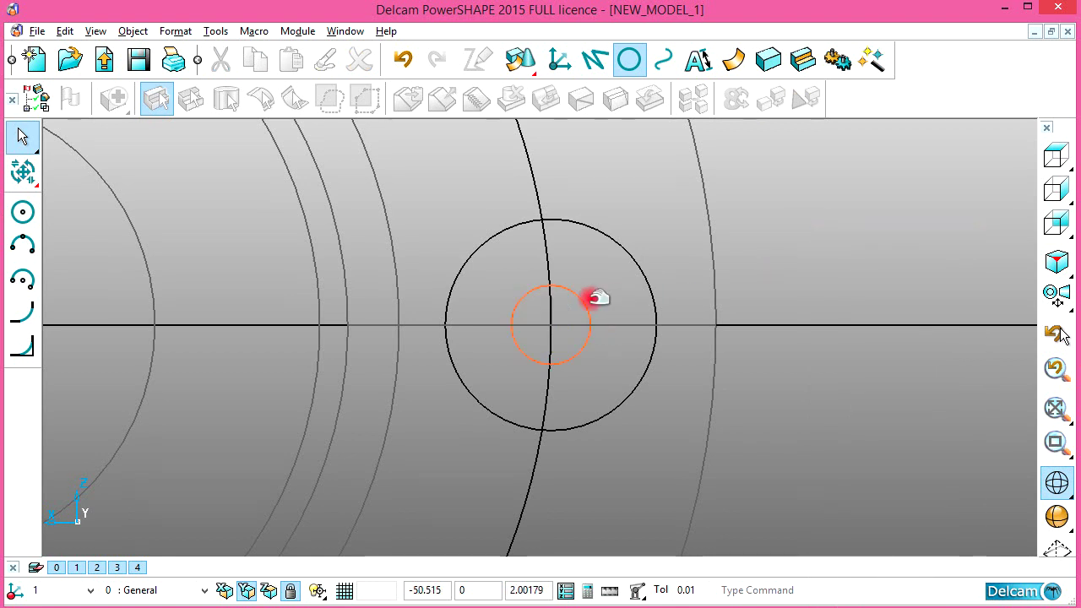
{"action": "double_click", "coordinate": [580, 300]}
{"action": "left_click", "coordinate": [772, 158]}
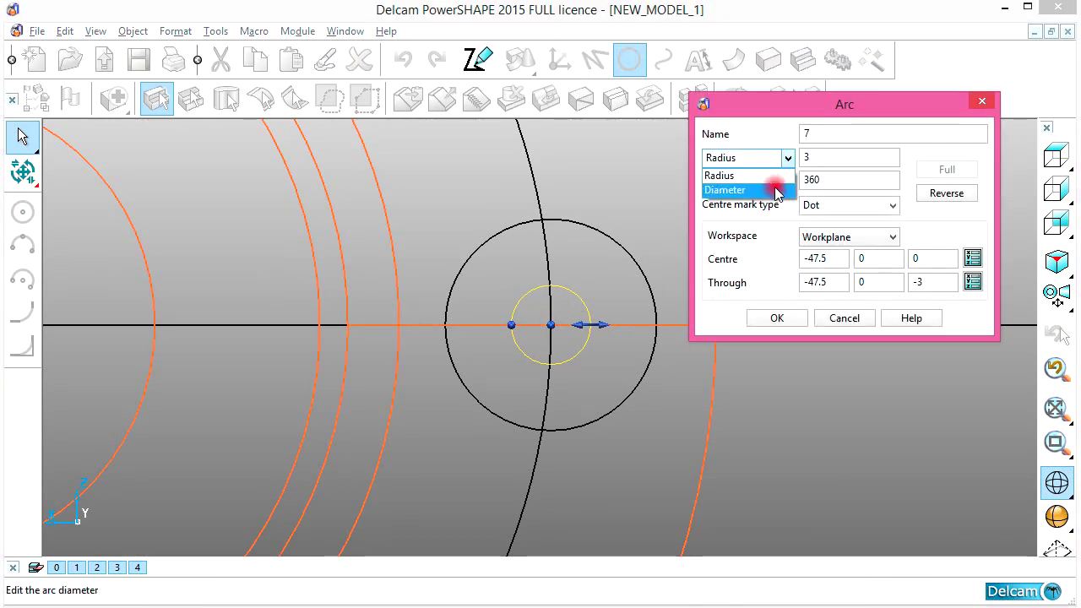
{"action": "left_click", "coordinate": [768, 186]}
{"action": "type", "text": "7"}
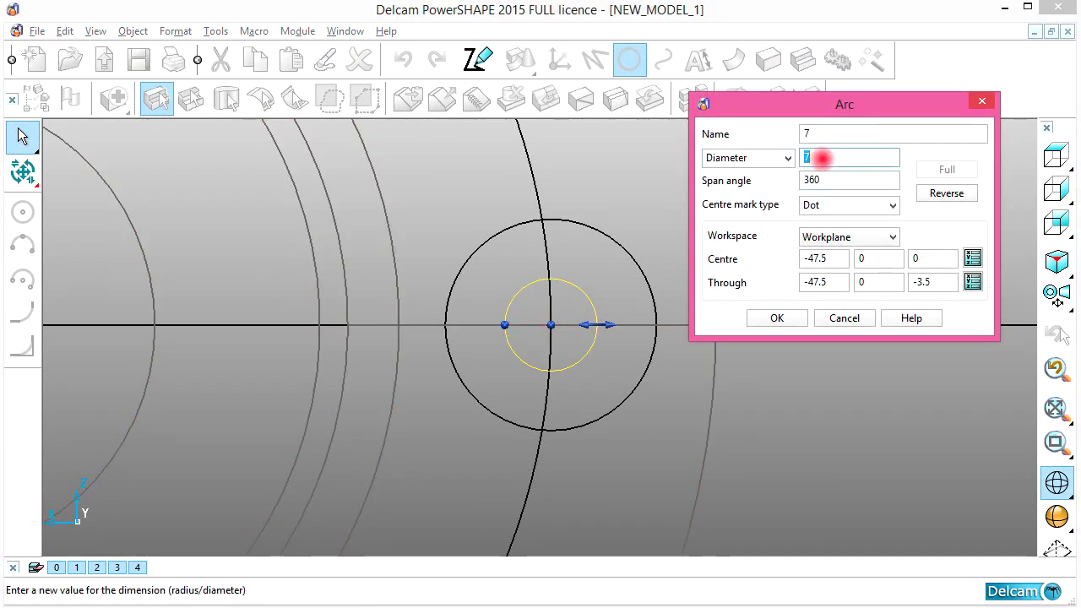
{"action": "left_click", "coordinate": [777, 318]}
Compare the circles with the reference drawing, then deselect and pan the view
{"action": "key", "text": "alt+Tab"}
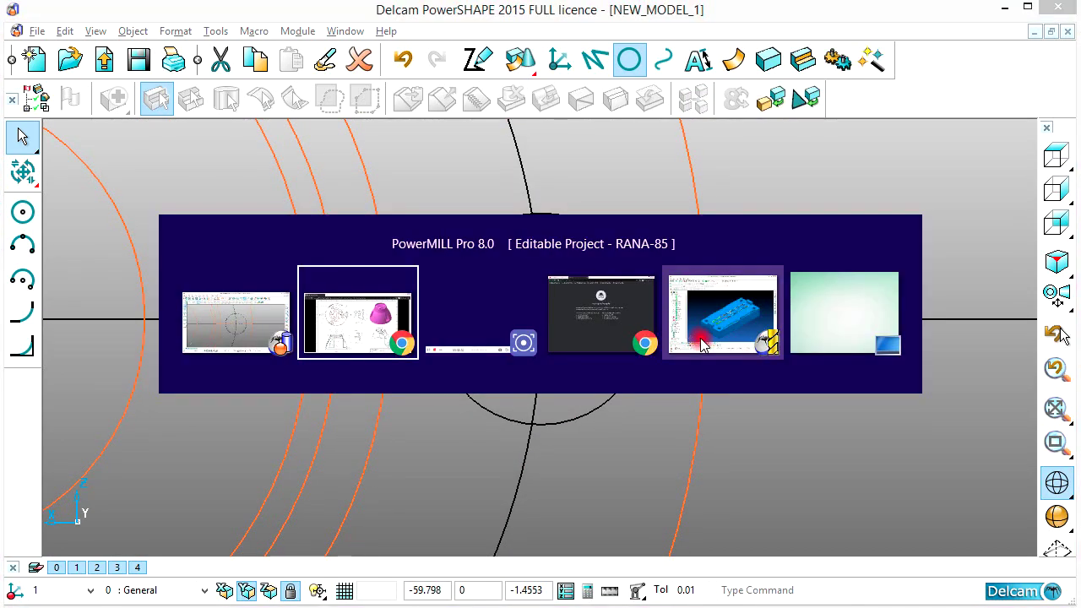
{"action": "key", "text": "alt+Tab"}
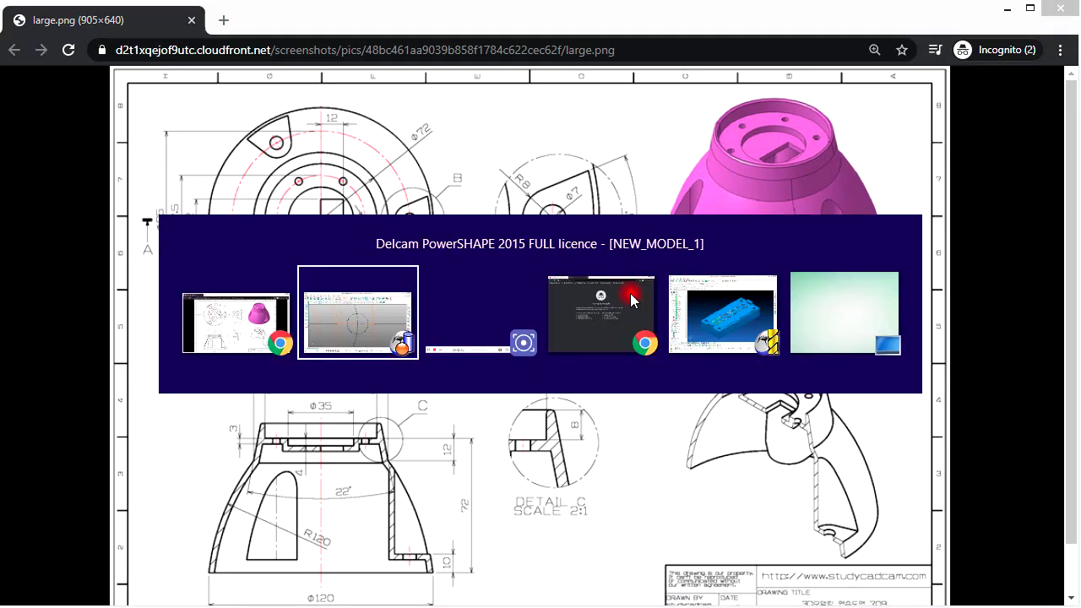
{"action": "left_click", "coordinate": [794, 245]}
{"action": "middle_click_drag", "start_coordinate": [784, 280], "coordinate": [738, 319], "text": "shift"}
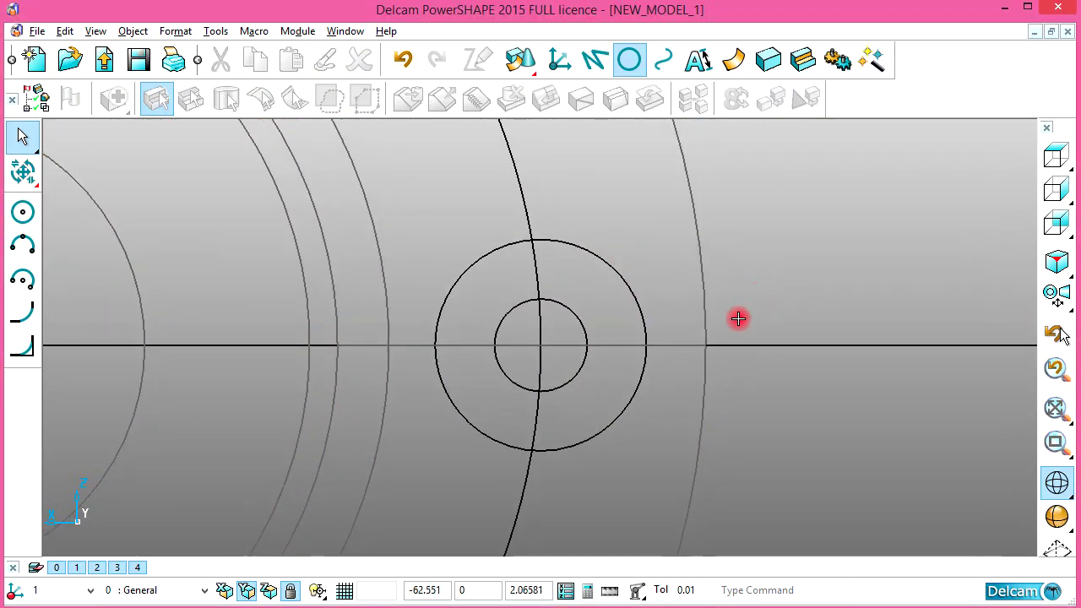
Build a composite curve along the outer circle, trim its path, and record it
{"action": "left_click", "coordinate": [664, 59]}
{"action": "left_click", "coordinate": [702, 233]}
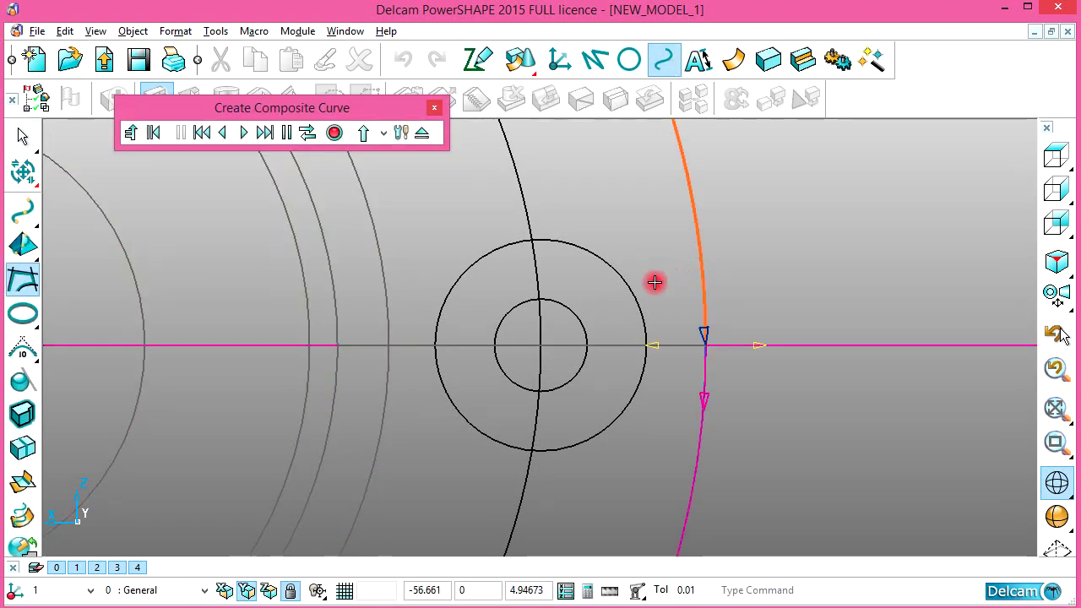
{"action": "scroll", "coordinate": [705, 363], "scroll_direction": "down", "scroll_amount": 2}
{"action": "scroll", "coordinate": [675, 312], "scroll_direction": "down", "scroll_amount": 3}
{"action": "scroll", "coordinate": [626, 338], "scroll_direction": "down", "scroll_amount": 2}
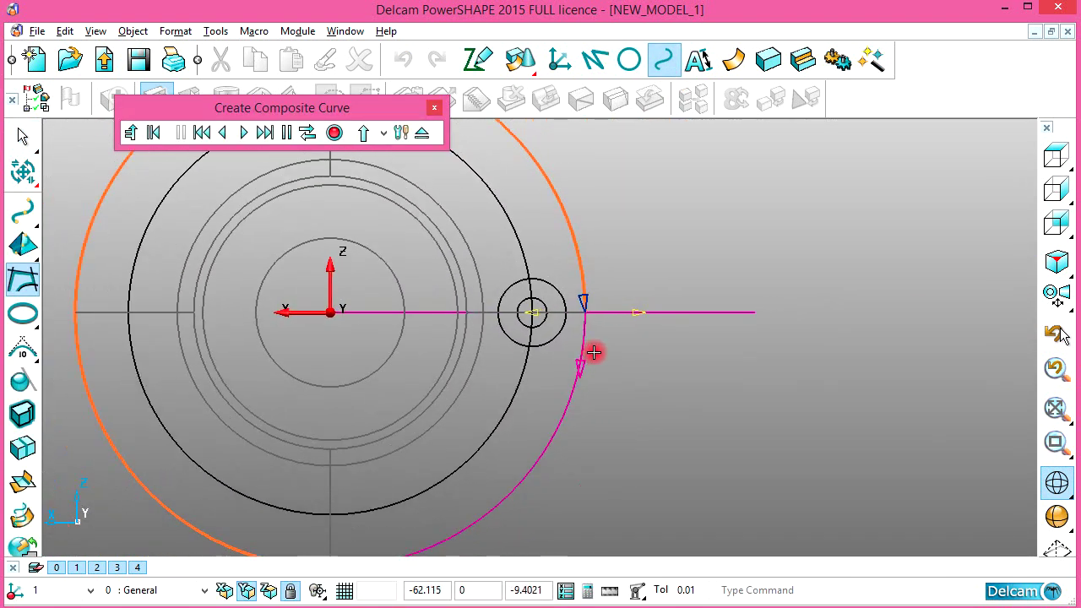
{"action": "scroll", "coordinate": [583, 363], "scroll_direction": "down", "scroll_amount": 1}
{"action": "left_click", "coordinate": [579, 367]}
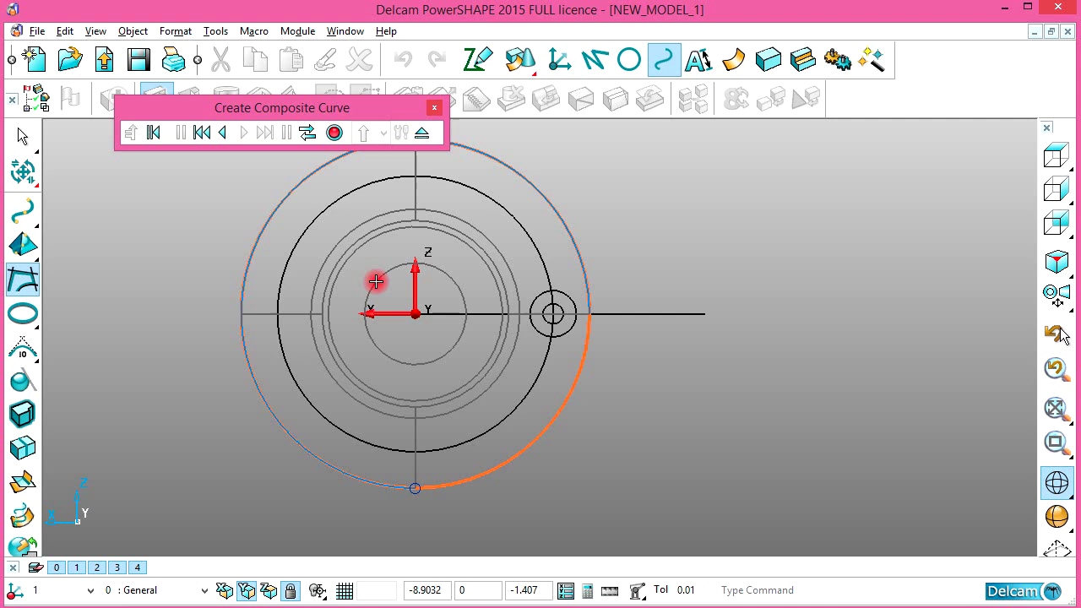
{"action": "left_click", "coordinate": [334, 133]}
{"action": "left_click", "coordinate": [420, 137]}
{"action": "scroll", "coordinate": [572, 321], "scroll_direction": "up", "scroll_amount": 2}
{"action": "scroll", "coordinate": [591, 338], "scroll_direction": "up", "scroll_amount": 2}
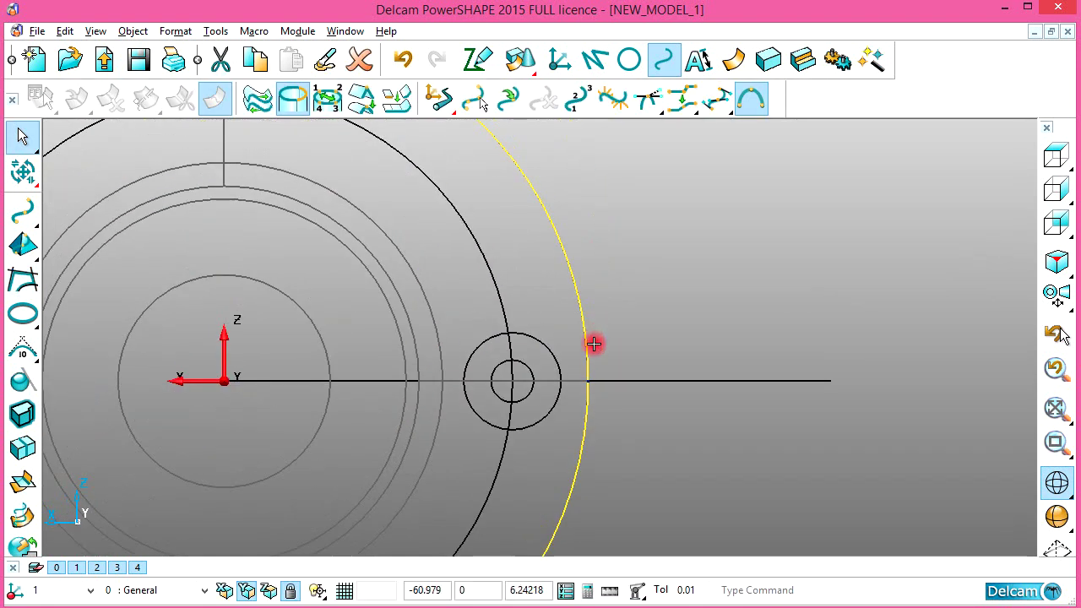
{"action": "scroll", "coordinate": [570, 334], "scroll_direction": "up", "scroll_amount": 1}
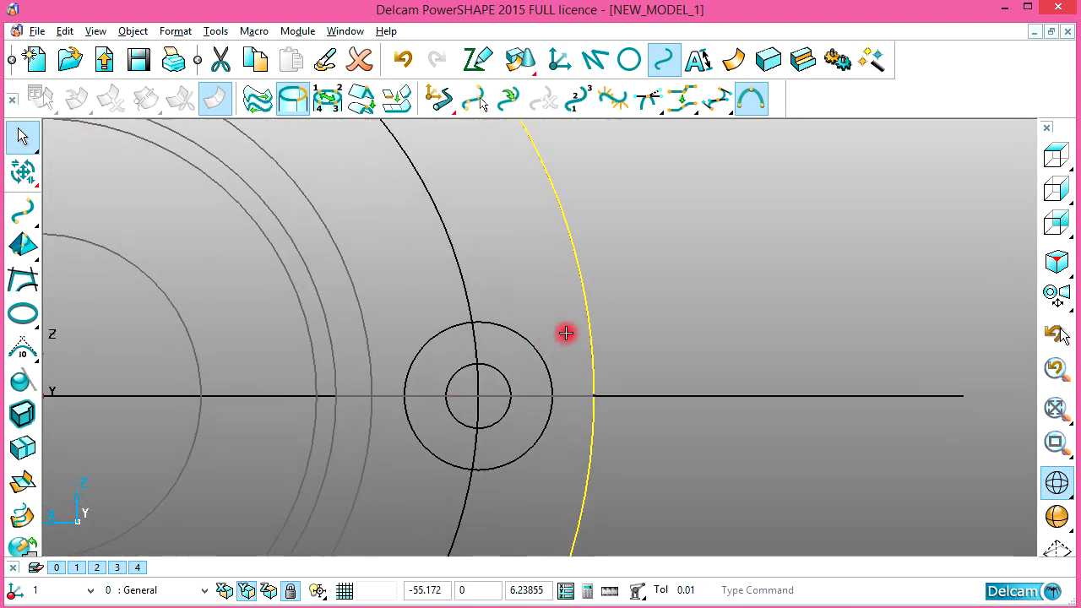
Offset the outer composite curve by a distance of 1 to create a parallel copy
{"action": "left_click", "coordinate": [29, 186]}
{"action": "left_click", "coordinate": [25, 407]}
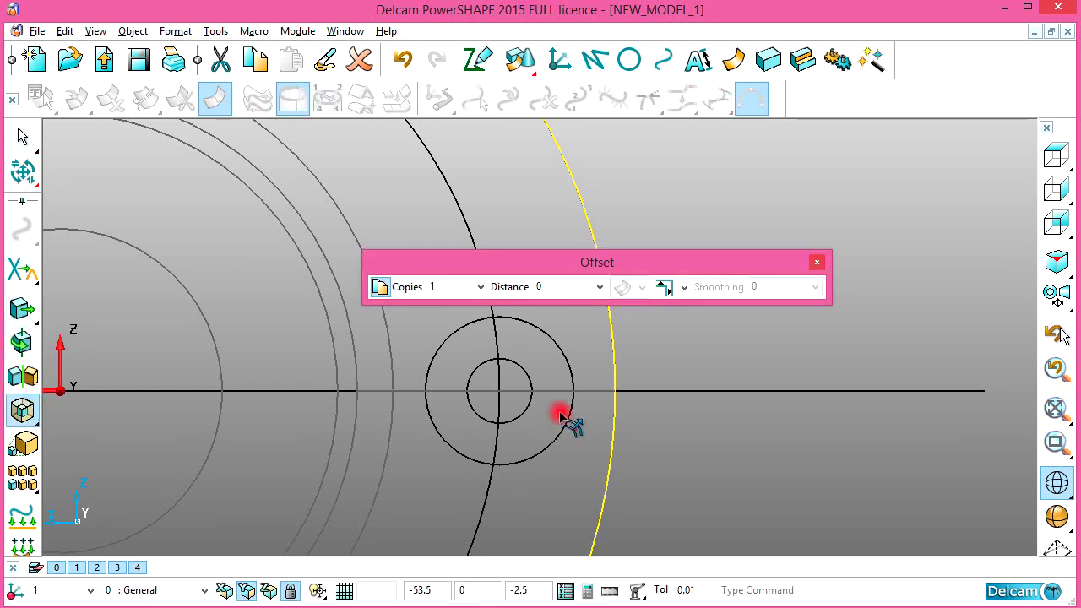
{"action": "left_click_drag", "start_coordinate": [613, 258], "coordinate": [718, 232]}
{"action": "scroll", "coordinate": [628, 363], "scroll_direction": "down", "scroll_amount": 2}
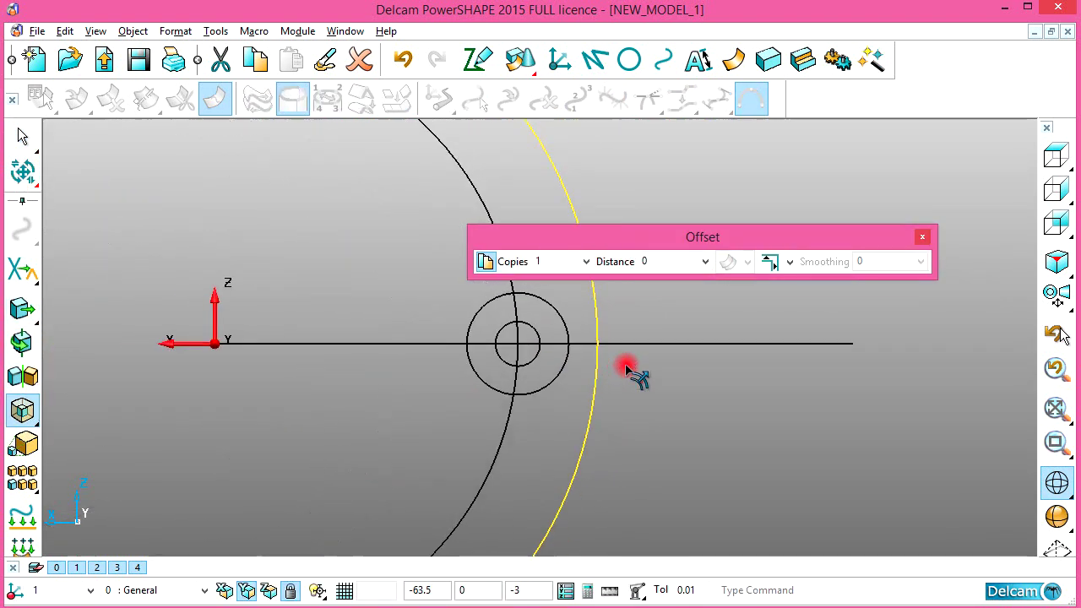
{"action": "scroll", "coordinate": [627, 369], "scroll_direction": "down", "scroll_amount": 2}
{"action": "scroll", "coordinate": [598, 398], "scroll_direction": "down", "scroll_amount": 2}
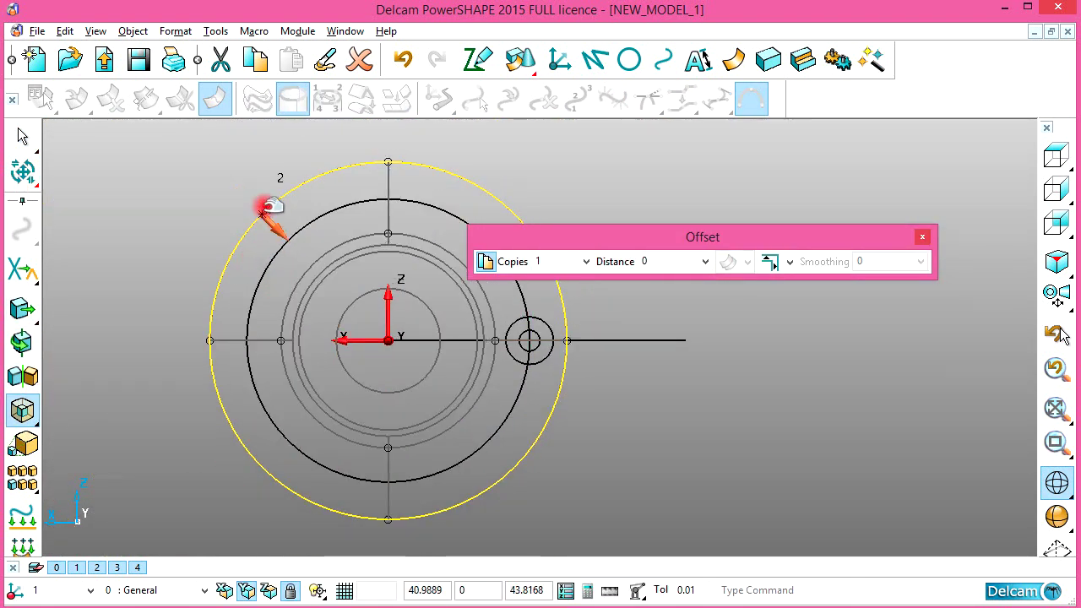
{"action": "left_click", "coordinate": [667, 263]}
{"action": "type", "text": "1"}
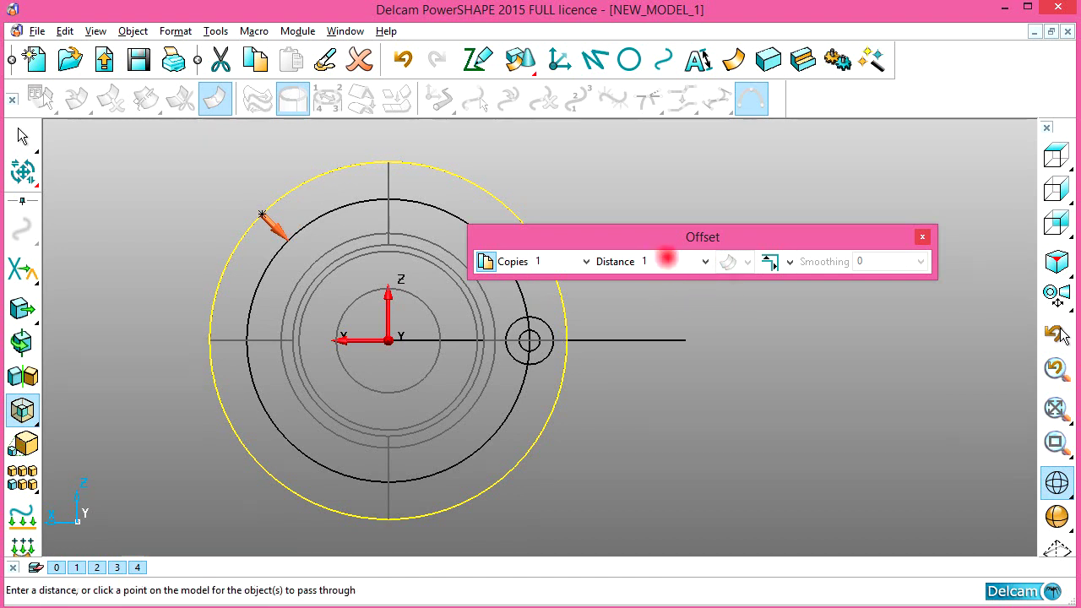
{"action": "key", "text": "Return"}
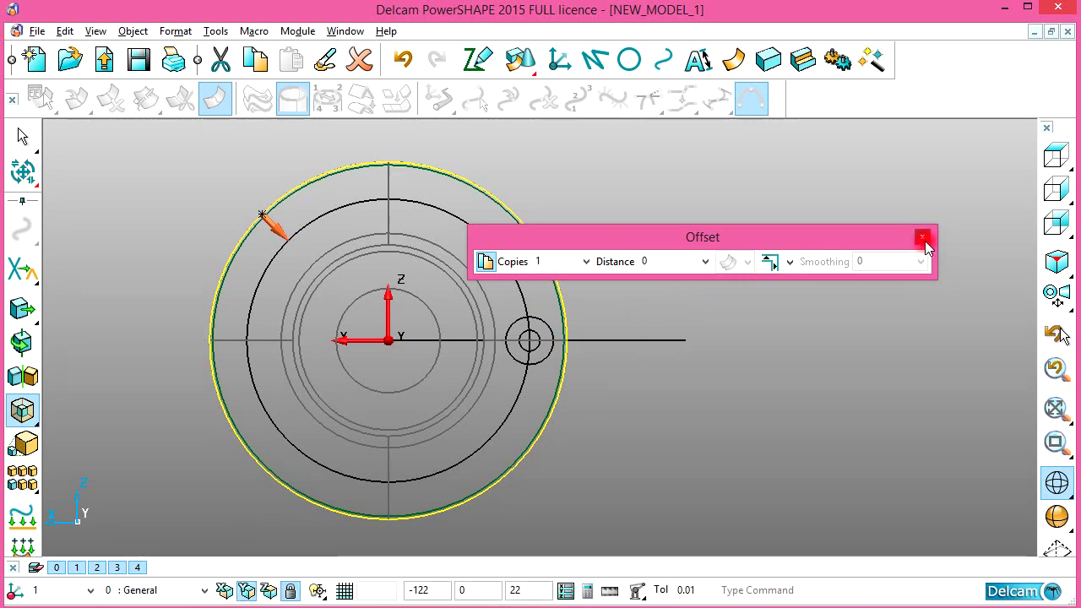
{"action": "left_click", "coordinate": [922, 237]}
{"action": "scroll", "coordinate": [579, 354], "scroll_direction": "up", "scroll_amount": 2}
{"action": "scroll", "coordinate": [504, 317], "scroll_direction": "up", "scroll_amount": 2}
{"action": "scroll", "coordinate": [504, 317], "scroll_direction": "up", "scroll_amount": 3}
{"action": "left_click", "coordinate": [642, 270]}
{"action": "scroll", "coordinate": [555, 330], "scroll_direction": "up", "scroll_amount": 1}
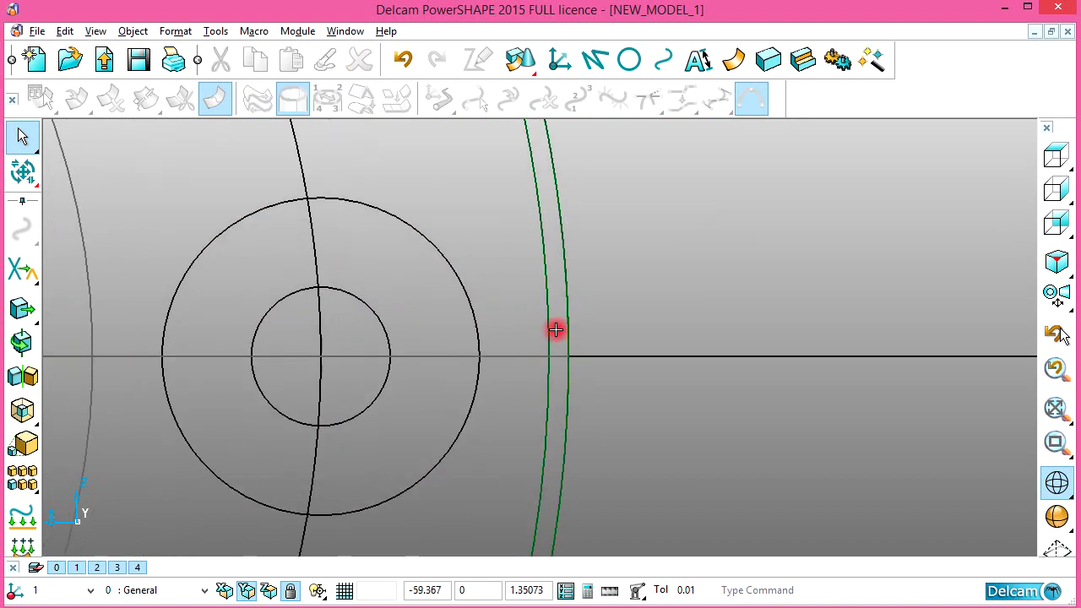
{"action": "scroll", "coordinate": [582, 270], "scroll_direction": "up", "scroll_amount": 1}
Draw a 20.5-long line from the top of the R8 circle and set its apparent angle
{"action": "scroll", "coordinate": [608, 198], "scroll_direction": "up", "scroll_amount": 1}
{"action": "left_click", "coordinate": [589, 59]}
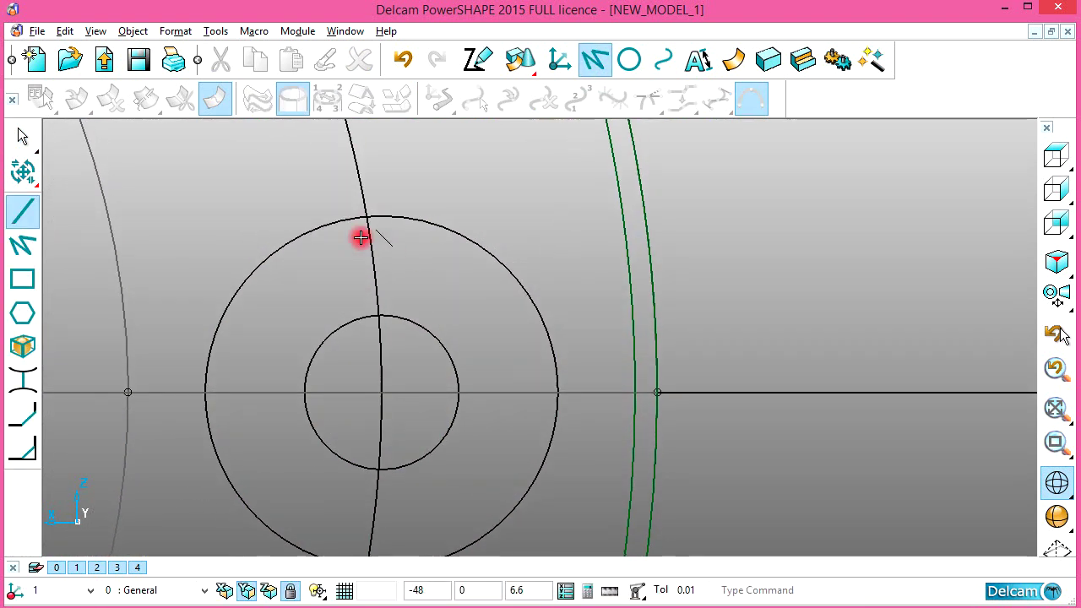
{"action": "scroll", "coordinate": [767, 173], "scroll_direction": "down", "scroll_amount": 1}
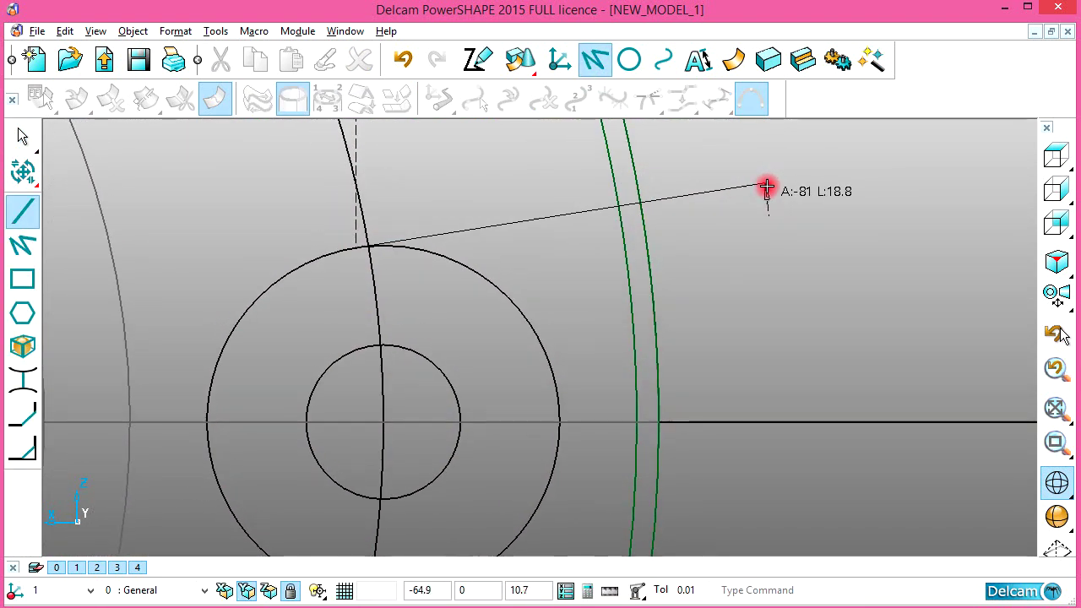
{"action": "scroll", "coordinate": [718, 203], "scroll_direction": "down", "scroll_amount": 2}
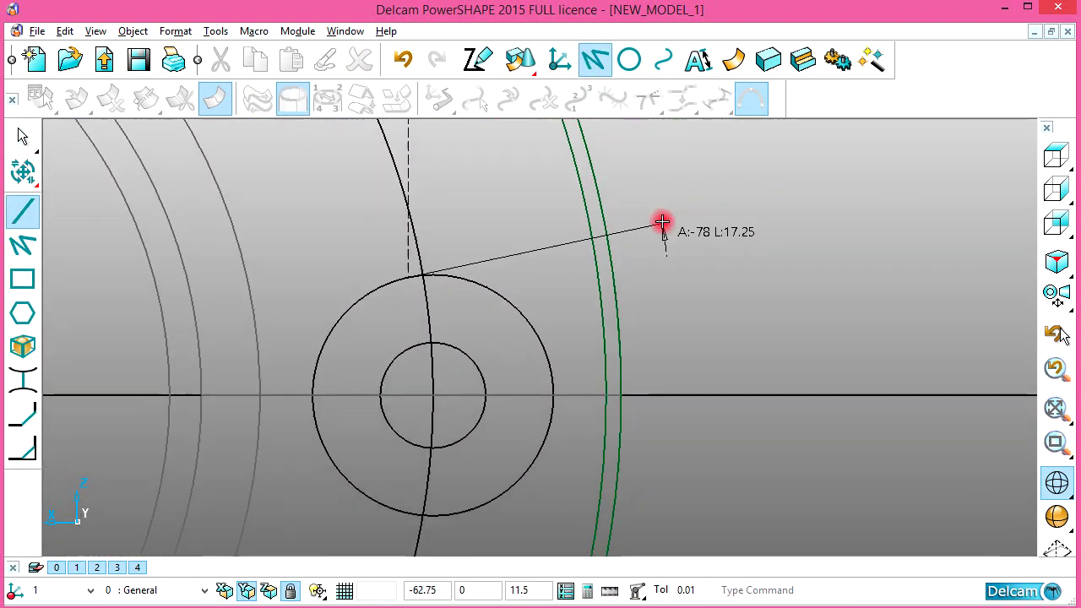
{"action": "left_click", "coordinate": [674, 170]}
{"action": "key", "text": "Escape"}
{"action": "double_click", "coordinate": [644, 186]}
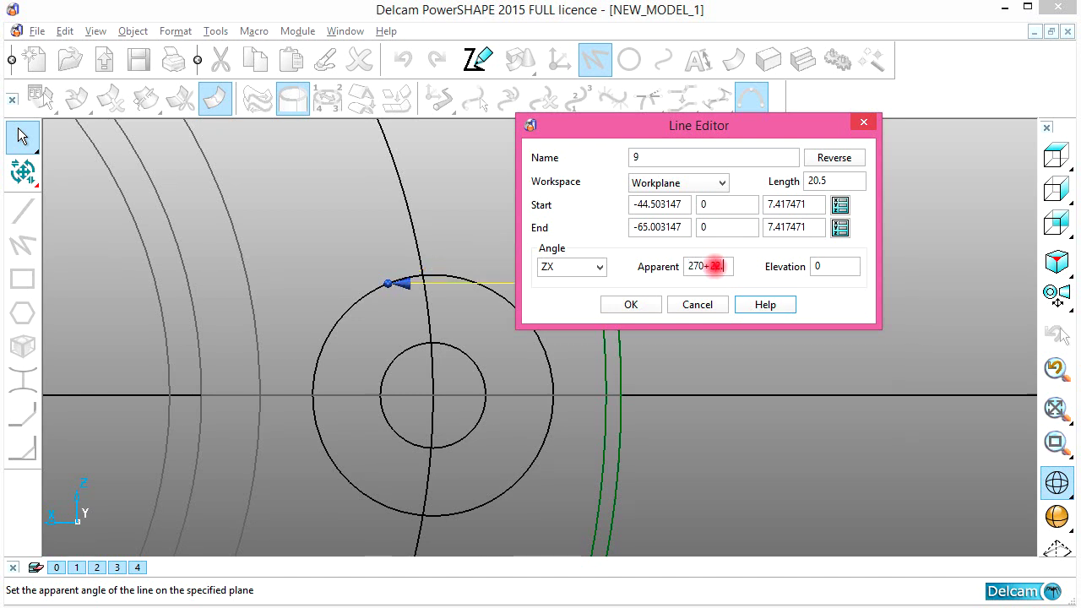
{"action": "left_click", "coordinate": [646, 304]}
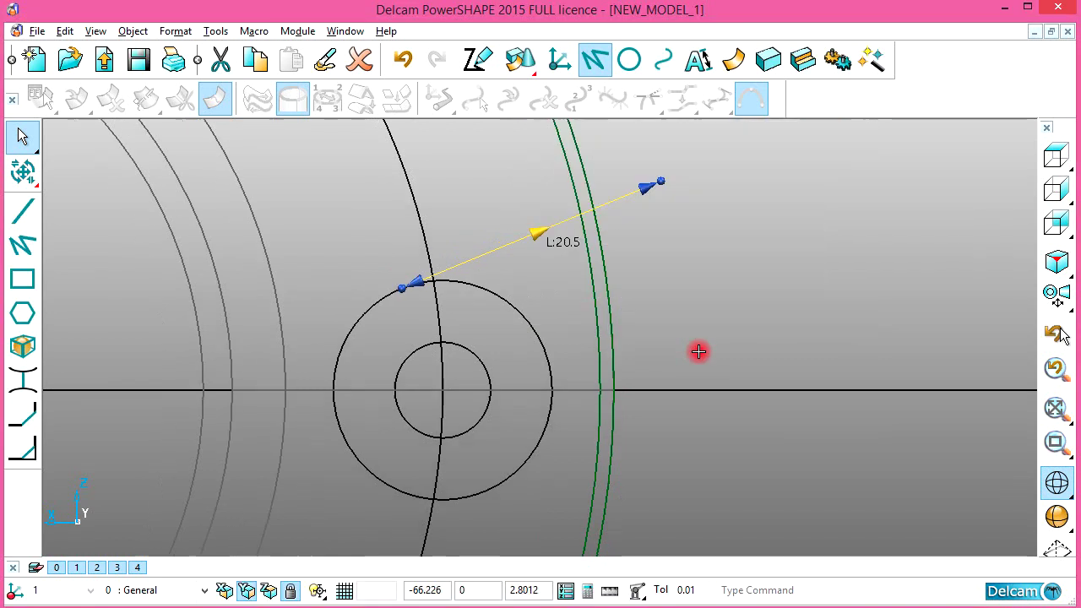
Mirror the angled line about the horizontal axis line
{"action": "left_click", "coordinate": [22, 172]}
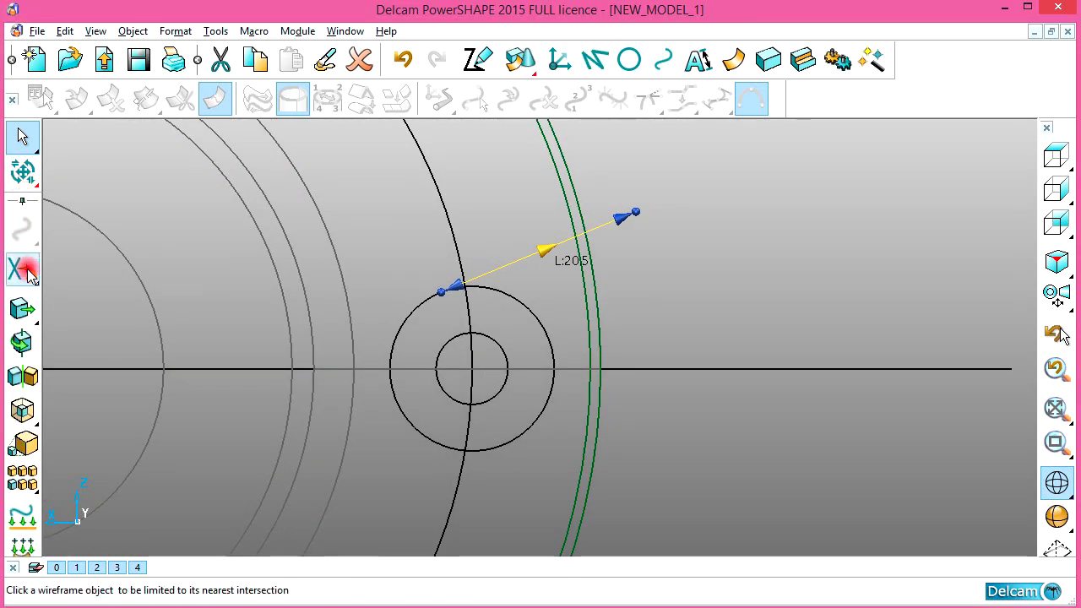
{"action": "left_click", "coordinate": [22, 376]}
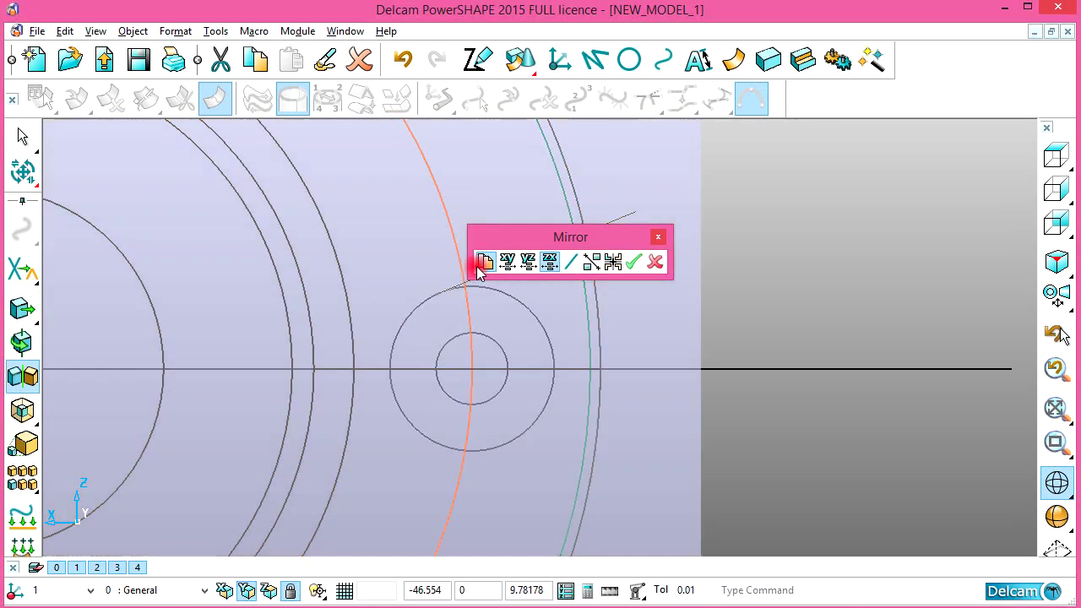
{"action": "left_click", "coordinate": [572, 264]}
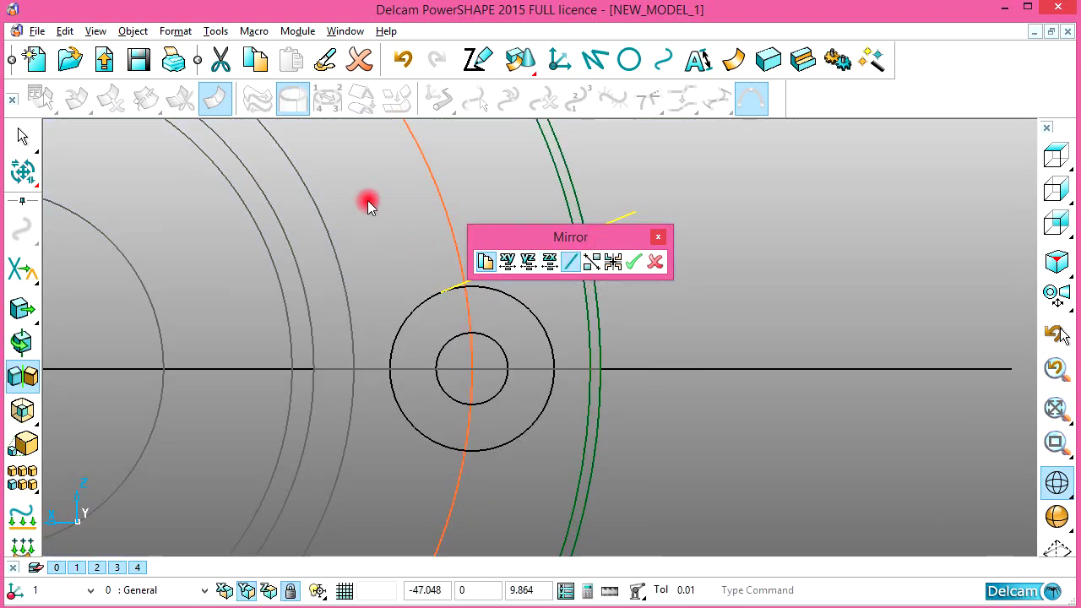
{"action": "left_click", "coordinate": [673, 369]}
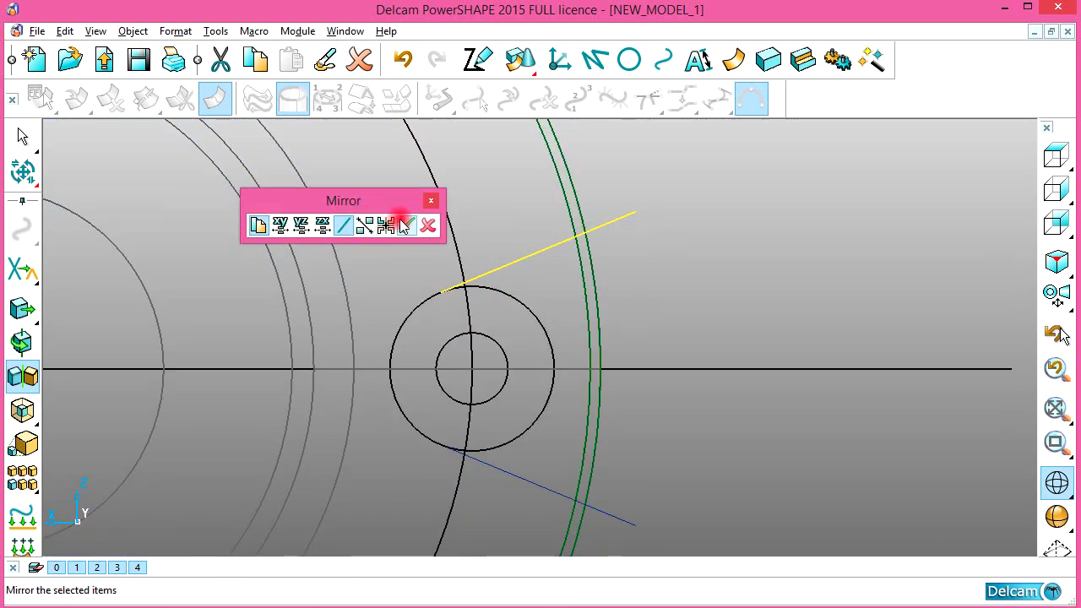
{"action": "left_click", "coordinate": [403, 224]}
{"action": "left_click", "coordinate": [427, 224]}
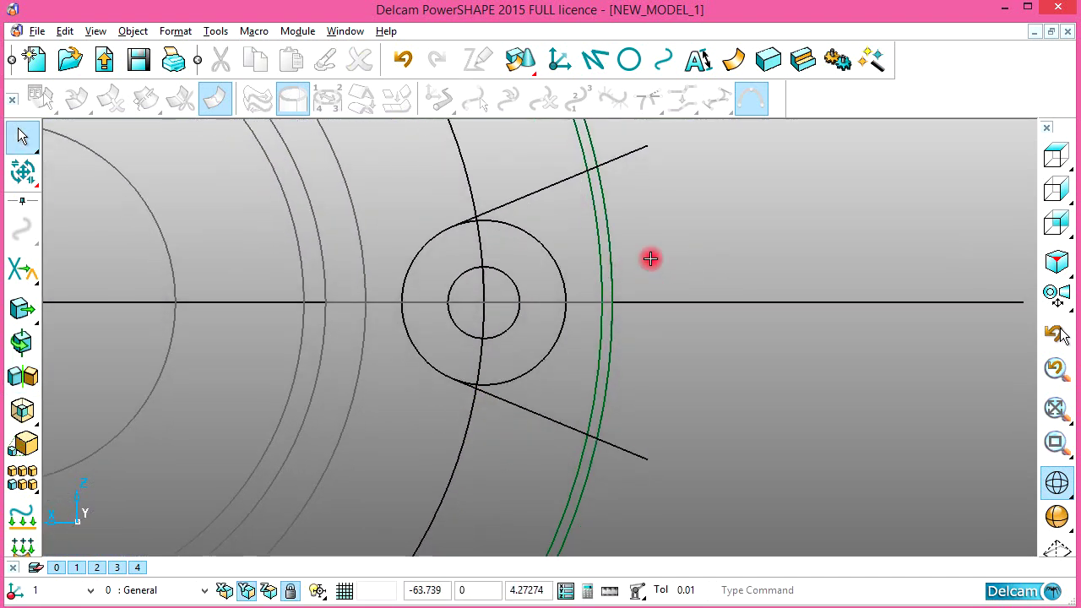
Join the upper line, small-circle arc, lower line and outer arc into one closed composite curve
{"action": "left_click", "coordinate": [659, 58]}
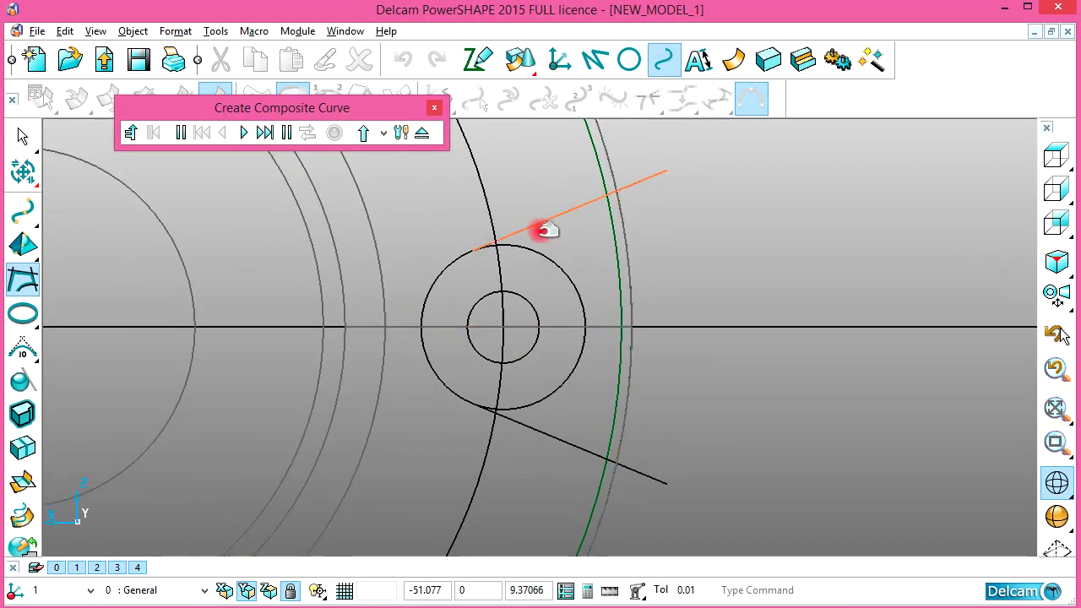
{"action": "left_click", "coordinate": [548, 230]}
{"action": "left_click", "coordinate": [480, 247]}
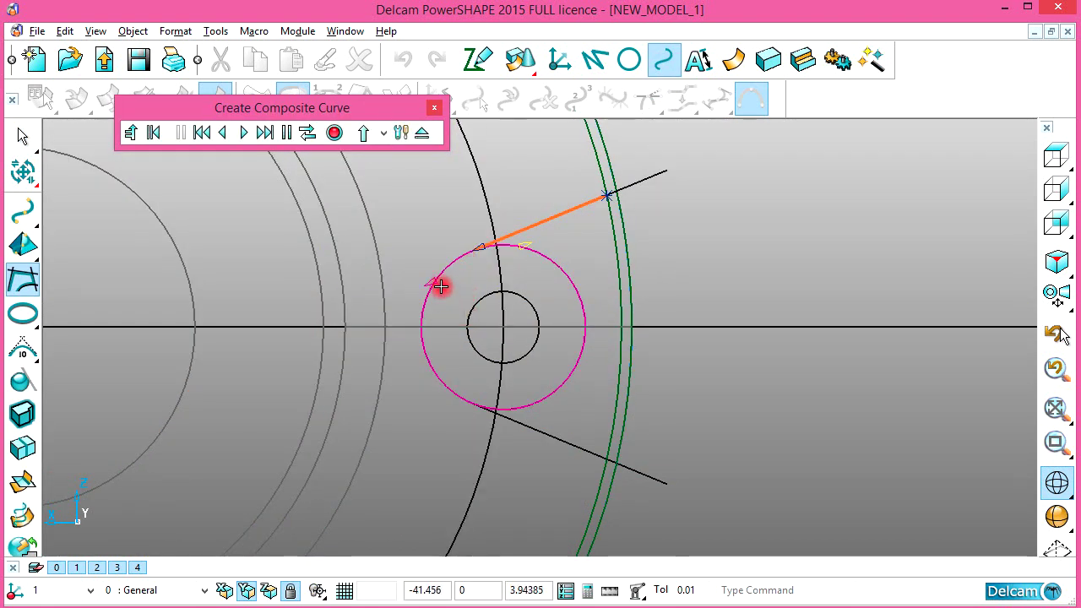
{"action": "left_click", "coordinate": [442, 387]}
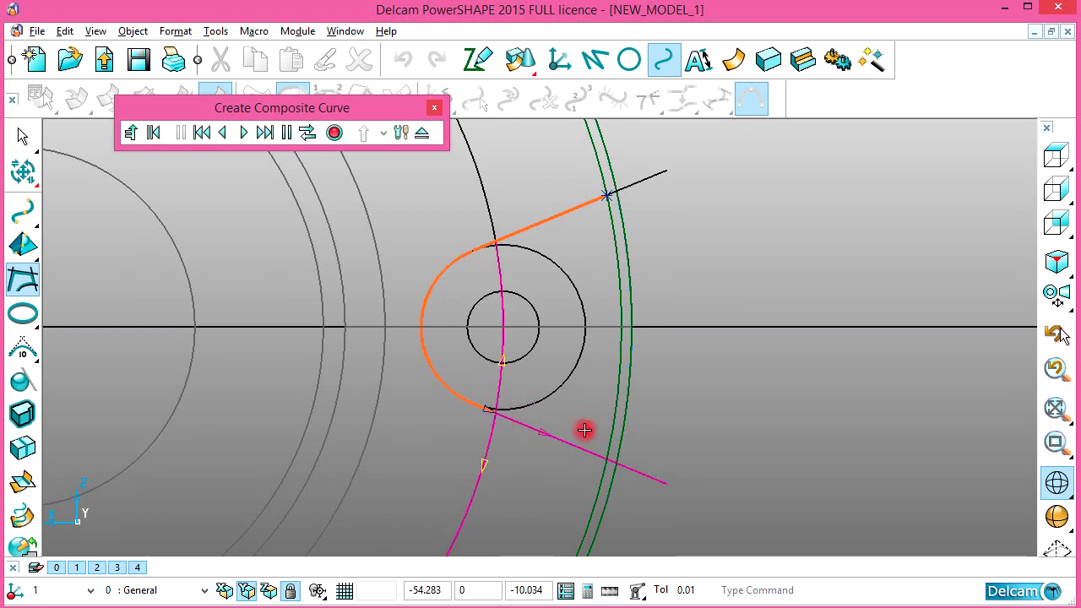
{"action": "left_click", "coordinate": [614, 408]}
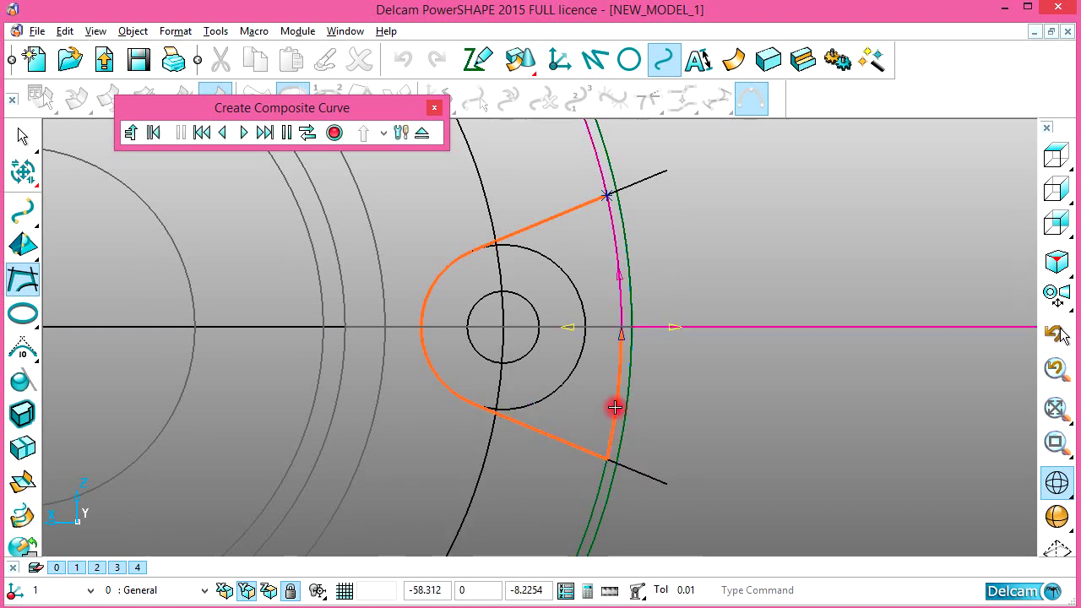
{"action": "left_click", "coordinate": [612, 301]}
{"action": "left_click", "coordinate": [401, 134]}
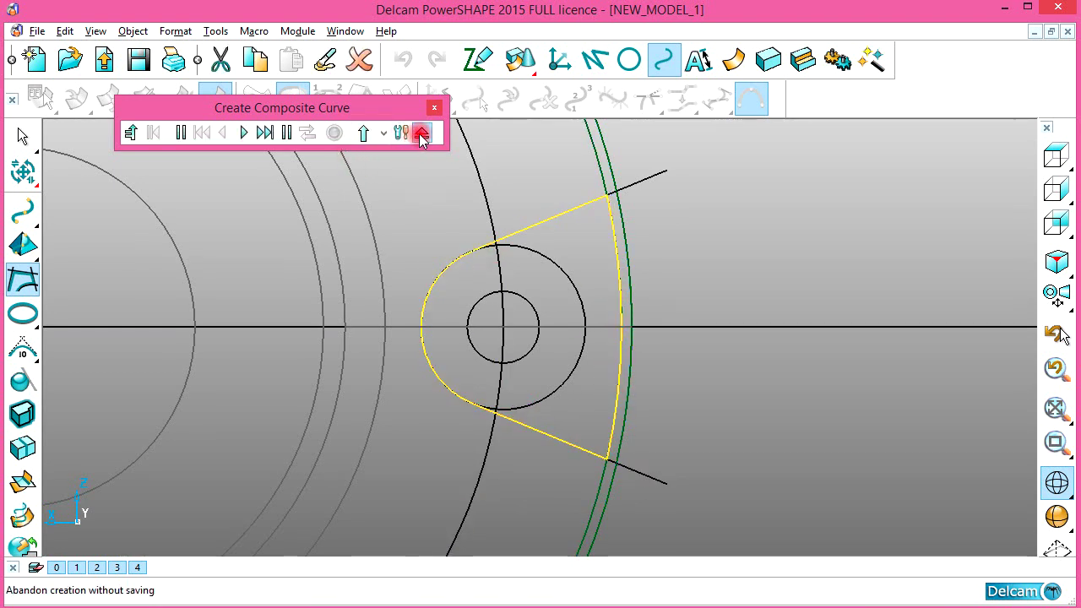
{"action": "left_click", "coordinate": [423, 137]}
{"action": "scroll", "coordinate": [591, 313], "scroll_direction": "down", "scroll_amount": 3}
{"action": "scroll", "coordinate": [591, 314], "scroll_direction": "down", "scroll_amount": 2}
{"action": "mouse_move", "coordinate": [456, 425]}
{"action": "middle_mouse_down"}
{"action": "mouse_move", "coordinate": [360, 265]}
{"action": "mouse_move", "coordinate": [583, 363]}
{"action": "mouse_move", "coordinate": [536, 302]}
{"action": "middle_mouse_up"}
{"action": "scroll", "coordinate": [581, 363], "scroll_direction": "up", "scroll_amount": 3}
Delete the short and long leftover construction lines
{"action": "left_click", "coordinate": [535, 301]}
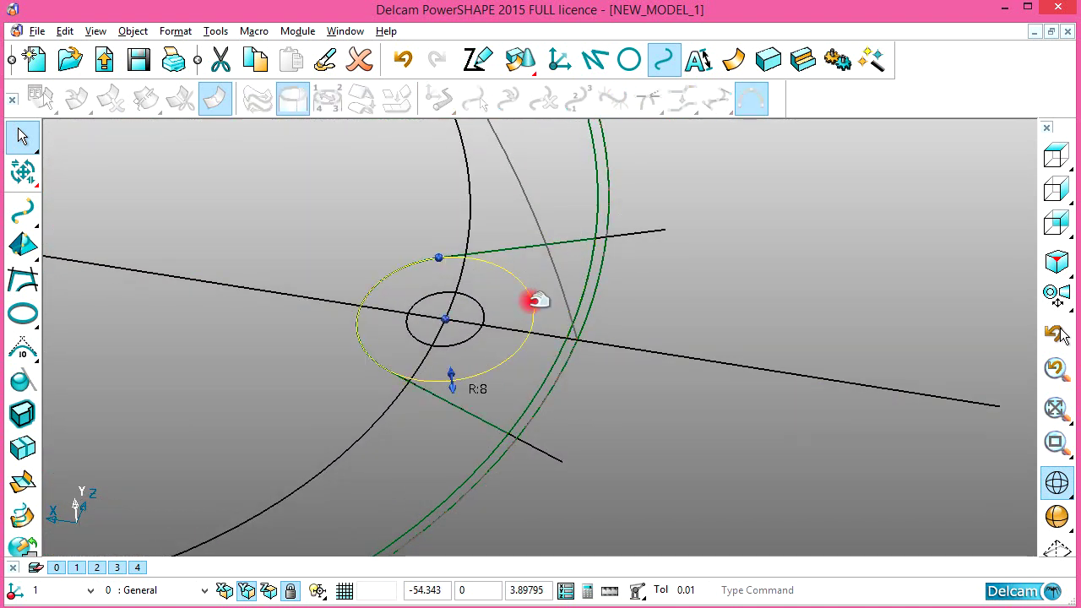
{"action": "left_click", "coordinate": [620, 283]}
{"action": "left_click", "coordinate": [651, 228]}
{"action": "key", "text": "Delete"}
{"action": "left_click", "coordinate": [634, 348]}
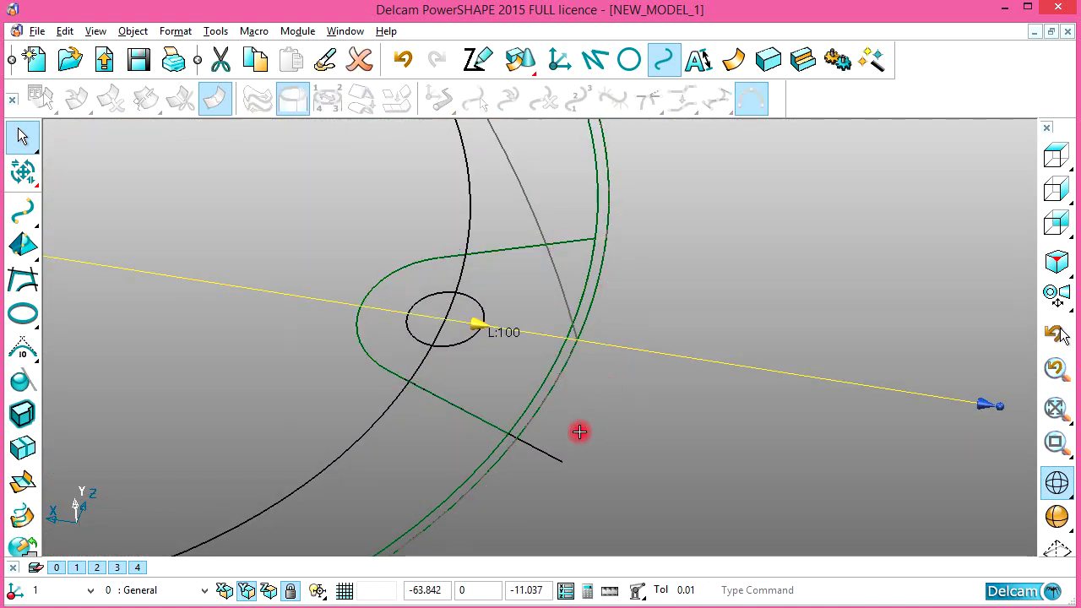
{"action": "key", "text": "Delete"}
{"action": "scroll", "coordinate": [639, 423], "scroll_direction": "down", "scroll_amount": 2}
{"action": "middle_click_drag", "start_coordinate": [640, 422], "coordinate": [465, 386]}
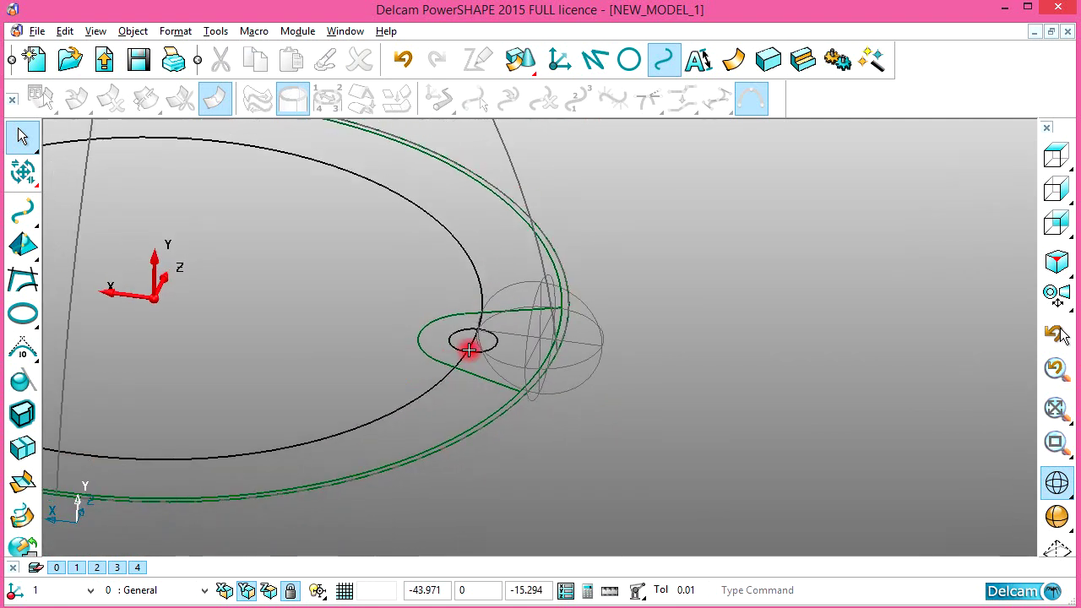
Move the closed lug outline a short distance in Y
{"action": "left_click", "coordinate": [529, 397]}
{"action": "left_click", "coordinate": [534, 380]}
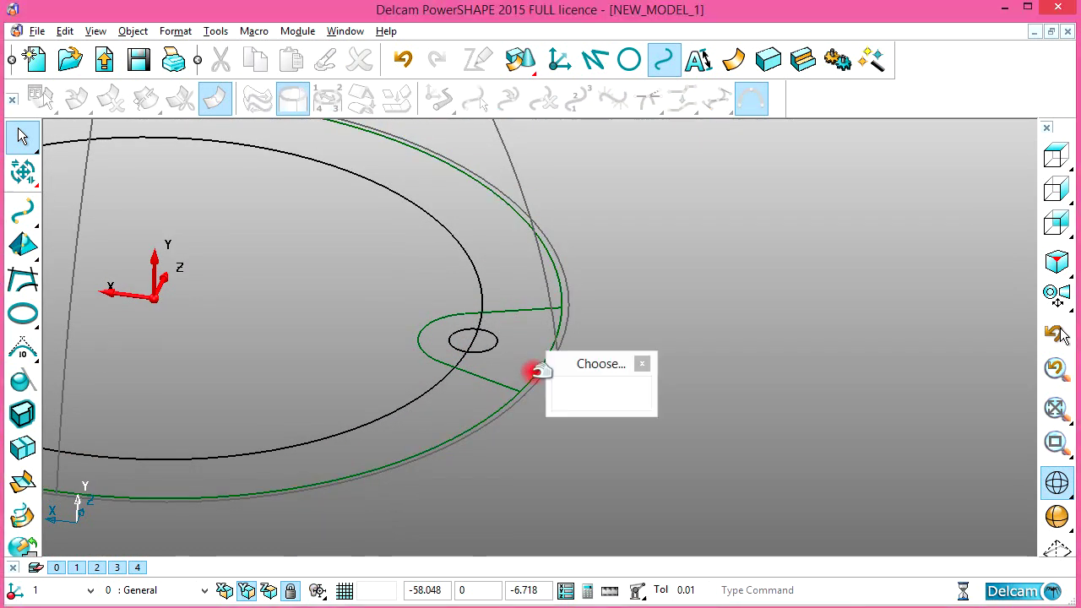
{"action": "left_click", "coordinate": [518, 379]}
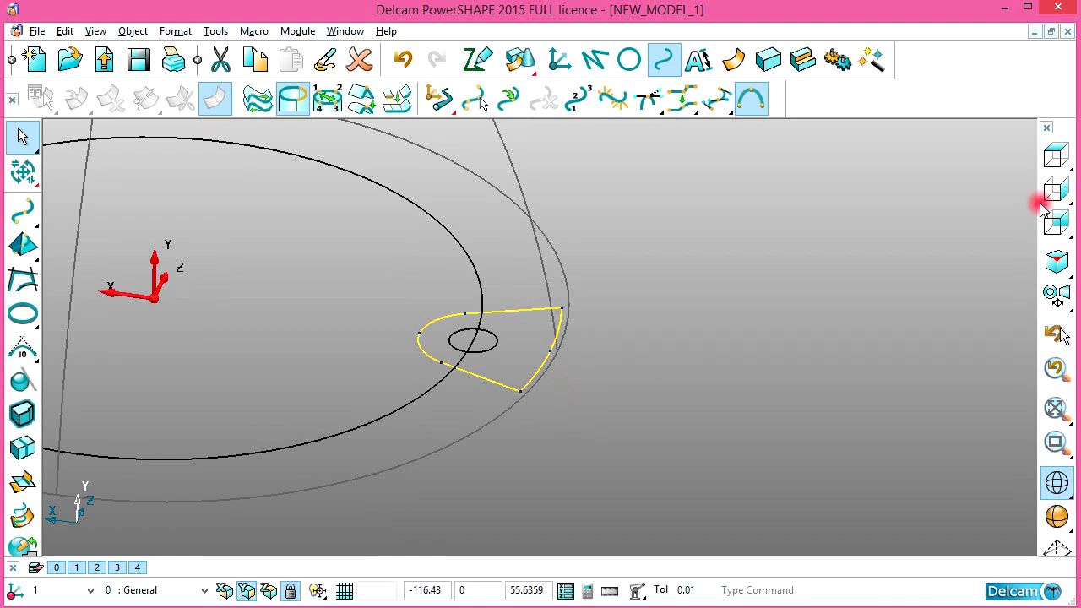
{"action": "middle_click_drag", "start_coordinate": [784, 296], "coordinate": [874, 304]}
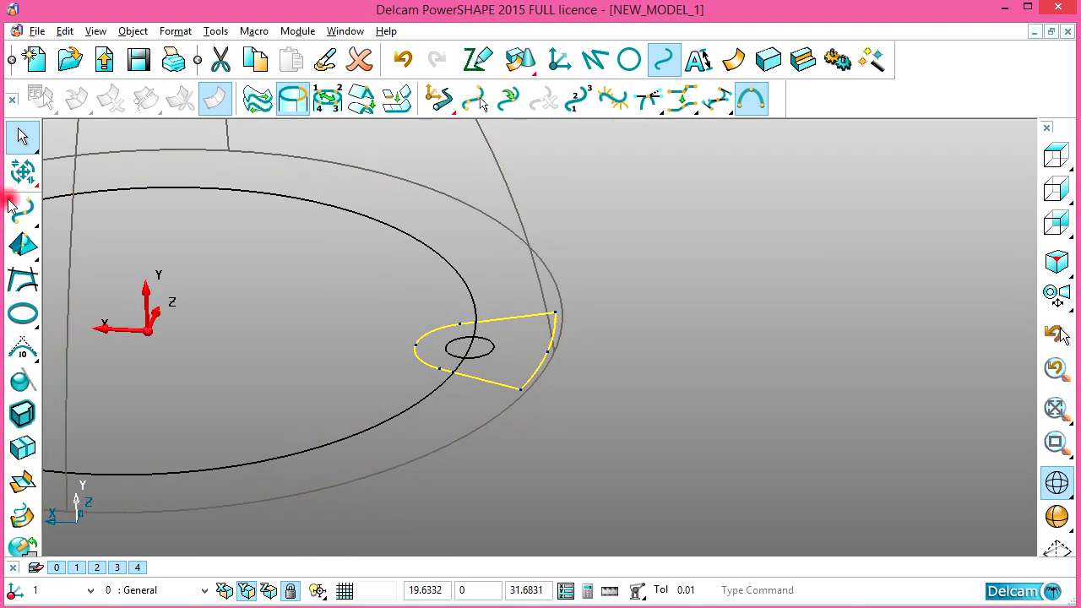
{"action": "left_click", "coordinate": [23, 176]}
{"action": "left_click", "coordinate": [22, 309]}
{"action": "left_click", "coordinate": [639, 226]}
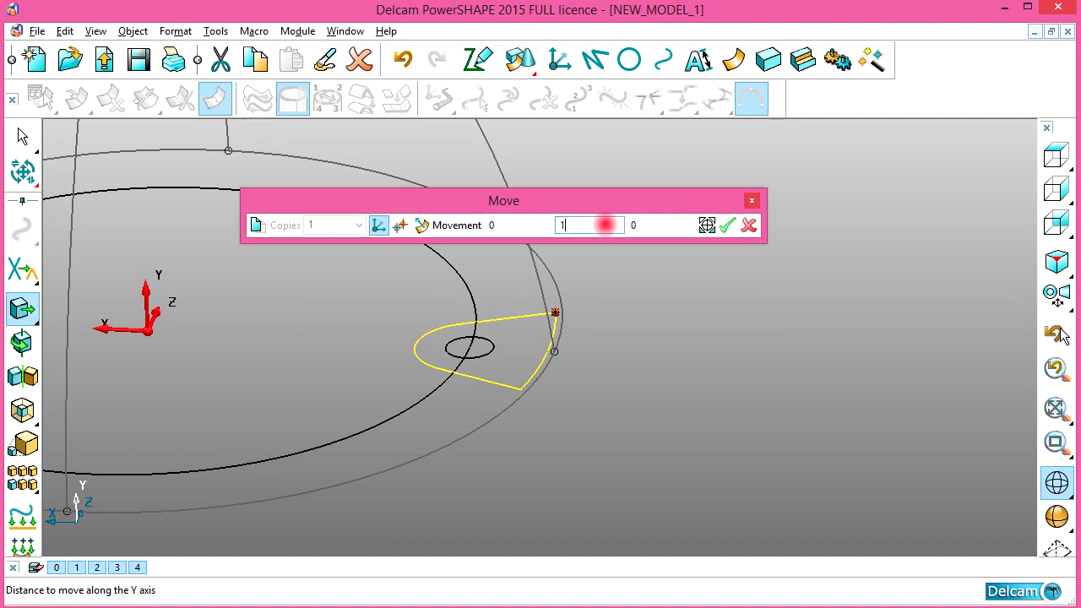
{"action": "left_click", "coordinate": [749, 226]}
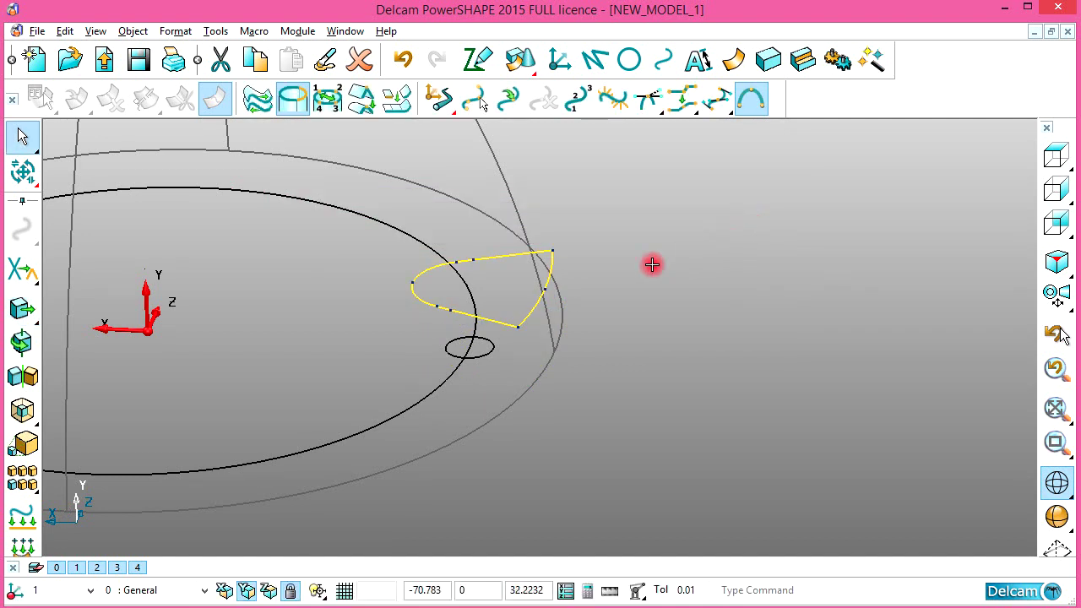
{"action": "mouse_move", "coordinate": [481, 328]}
{"action": "middle_mouse_down"}
{"action": "mouse_move", "coordinate": [491, 340]}
{"action": "mouse_move", "coordinate": [473, 434]}
{"action": "mouse_move", "coordinate": [473, 350]}
{"action": "mouse_move", "coordinate": [501, 272]}
{"action": "mouse_move", "coordinate": [468, 367]}
{"action": "mouse_move", "coordinate": [608, 340]}
{"action": "mouse_move", "coordinate": [515, 357]}
{"action": "mouse_move", "coordinate": [527, 239]}
{"action": "mouse_move", "coordinate": [528, 374]}
{"action": "mouse_move", "coordinate": [512, 367]}
{"action": "middle_mouse_up"}
{"action": "mouse_move", "coordinate": [355, 269]}
{"action": "middle_mouse_down"}
{"action": "mouse_move", "coordinate": [338, 302]}
{"action": "mouse_move", "coordinate": [440, 363]}
{"action": "middle_mouse_up"}
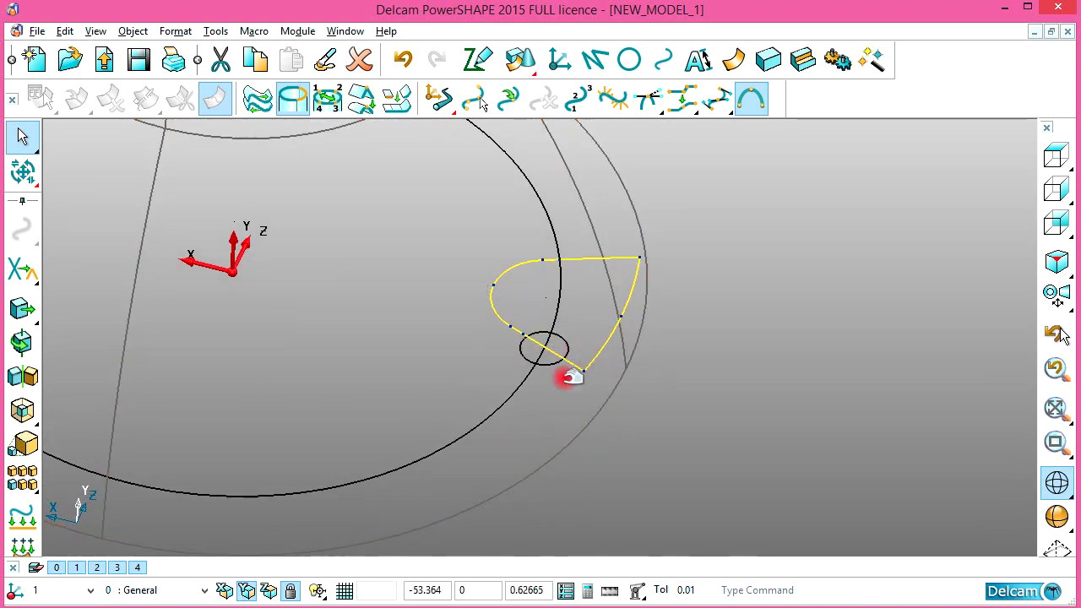
{"action": "mouse_move", "coordinate": [571, 377]}
{"action": "middle_mouse_down"}
{"action": "mouse_move", "coordinate": [471, 366]}
{"action": "mouse_move", "coordinate": [507, 287]}
{"action": "mouse_move", "coordinate": [510, 352]}
{"action": "mouse_move", "coordinate": [500, 166]}
{"action": "mouse_move", "coordinate": [495, 301]}
{"action": "mouse_move", "coordinate": [501, 292]}
{"action": "middle_mouse_up"}
{"action": "left_click", "coordinate": [735, 99]}
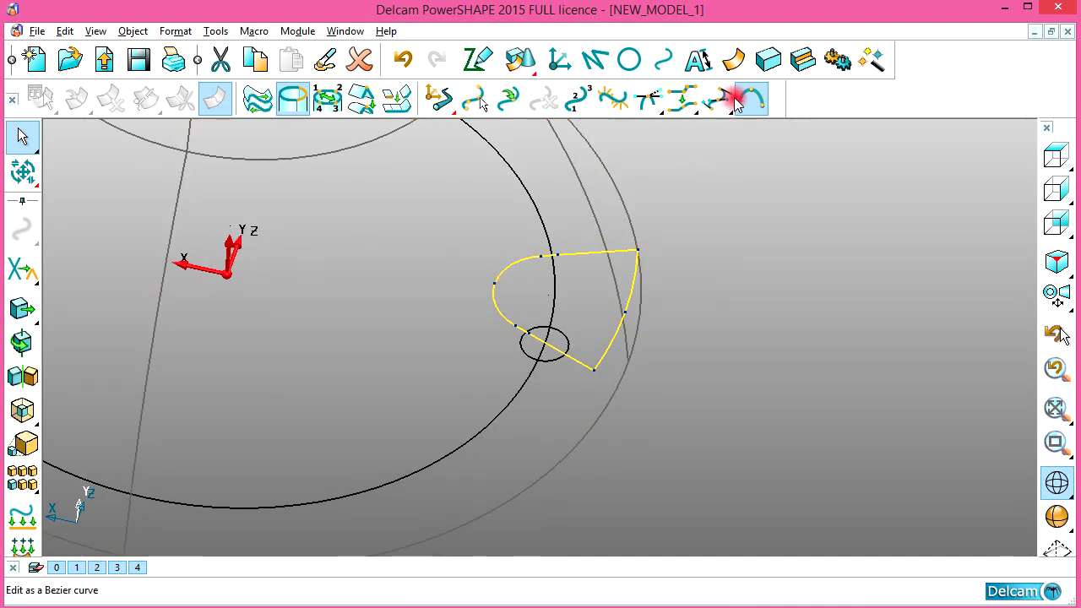
Extrude the lug outline into a solid 53 long
{"action": "left_click", "coordinate": [766, 61]}
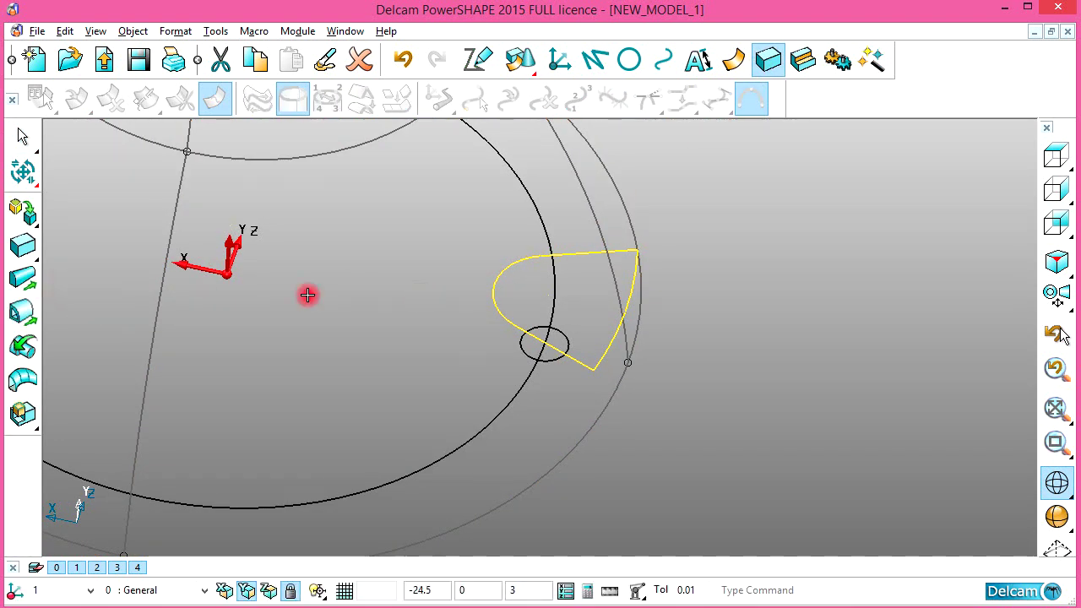
{"action": "left_click", "coordinate": [42, 276]}
{"action": "mouse_move", "coordinate": [507, 338]}
{"action": "middle_mouse_down"}
{"action": "mouse_move", "coordinate": [579, 285]}
{"action": "mouse_move", "coordinate": [418, 353]}
{"action": "mouse_move", "coordinate": [389, 281]}
{"action": "mouse_move", "coordinate": [560, 430]}
{"action": "mouse_move", "coordinate": [316, 205]}
{"action": "mouse_move", "coordinate": [456, 223]}
{"action": "mouse_move", "coordinate": [614, 267]}
{"action": "mouse_move", "coordinate": [540, 285]}
{"action": "middle_mouse_up"}
{"action": "left_click_drag", "start_coordinate": [555, 251], "coordinate": [550, 159]}
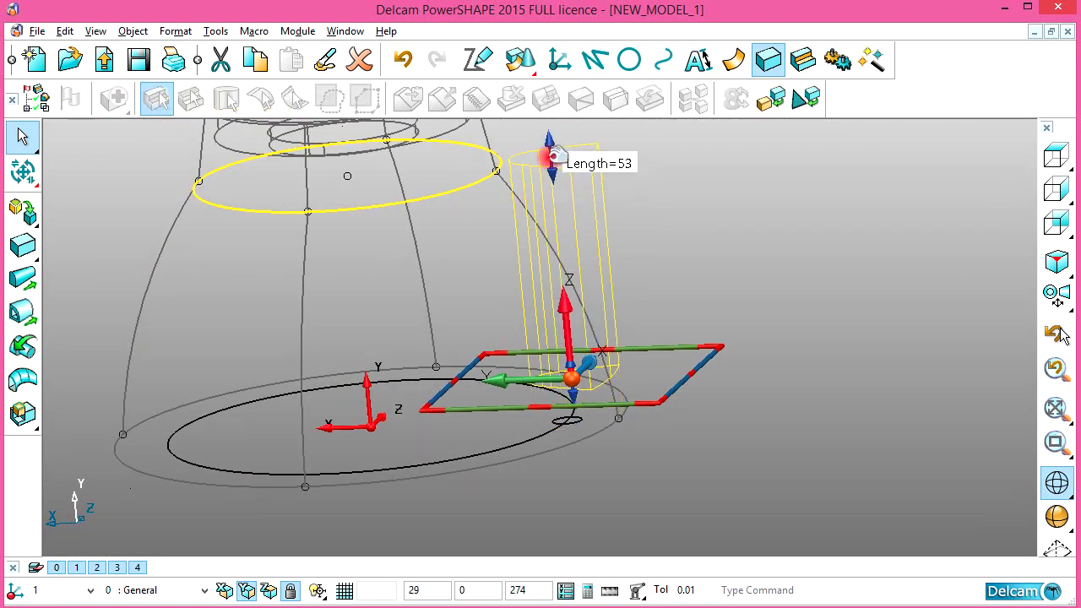
{"action": "left_click", "coordinate": [666, 221]}
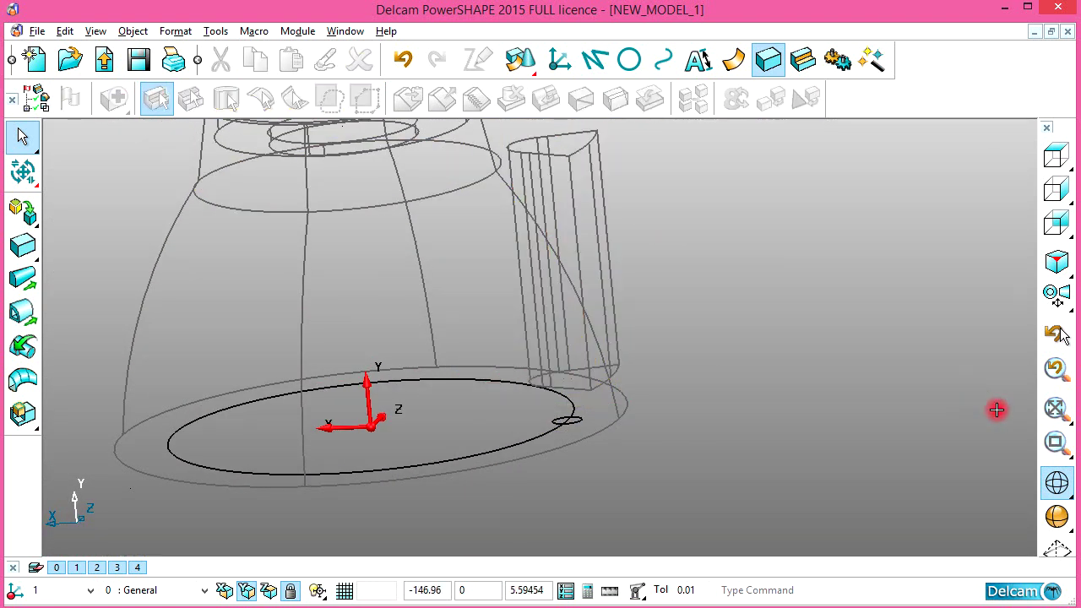
Show the model shaded and view it from the top with the lug selected
{"action": "left_click", "coordinate": [1047, 510]}
{"action": "mouse_move", "coordinate": [656, 273]}
{"action": "middle_mouse_down"}
{"action": "mouse_move", "coordinate": [623, 313]}
{"action": "mouse_move", "coordinate": [643, 352]}
{"action": "middle_mouse_up"}
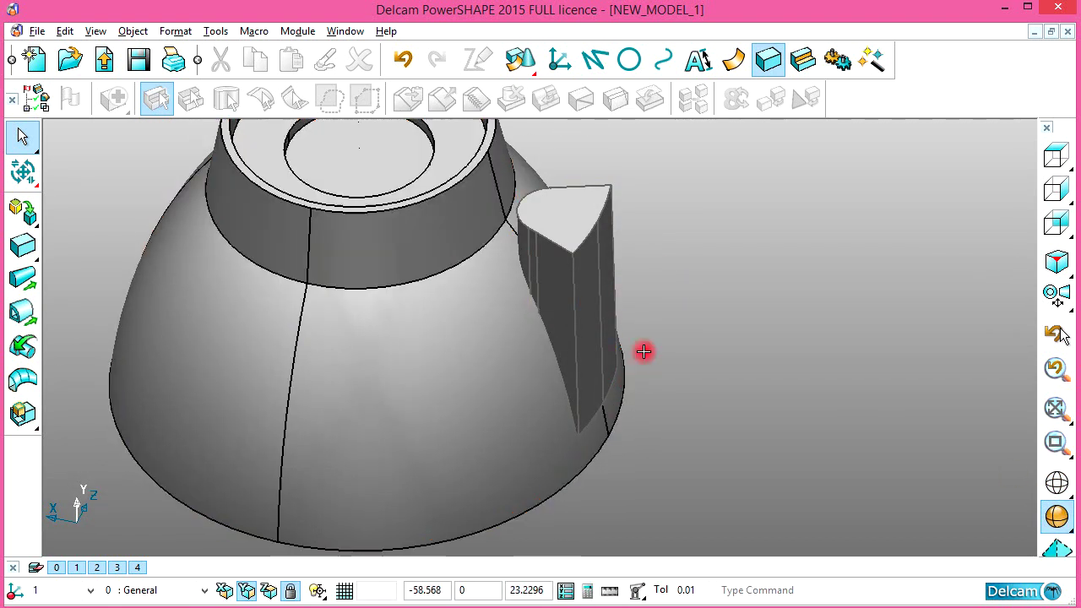
{"action": "left_click", "coordinate": [578, 290]}
{"action": "left_click", "coordinate": [1056, 196]}
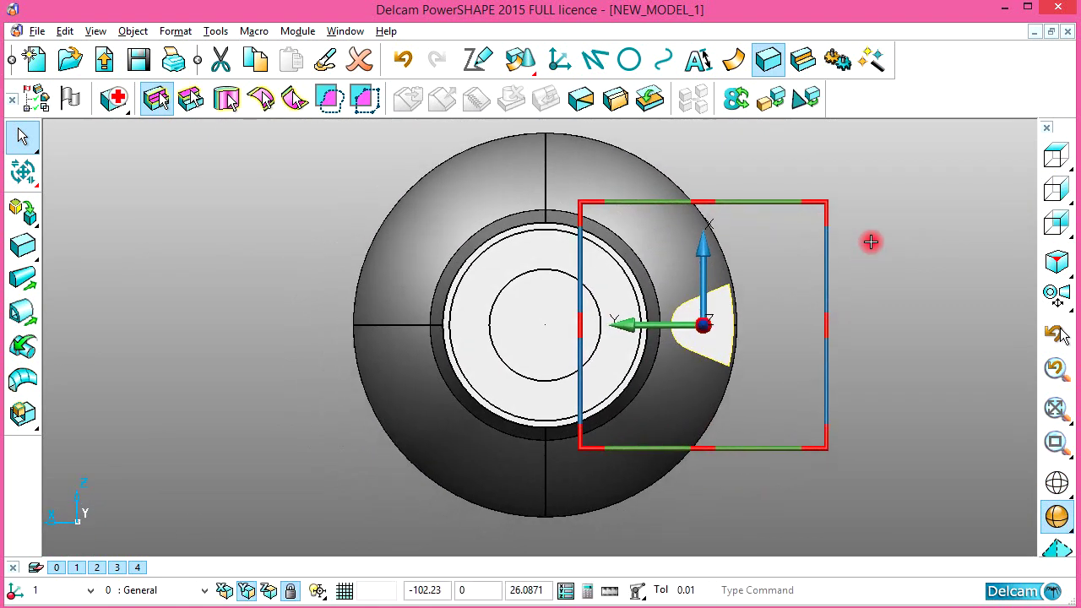
Make two copies of the lug rotated in 120° steps, then start selecting the three lugs
{"action": "left_click", "coordinate": [22, 170]}
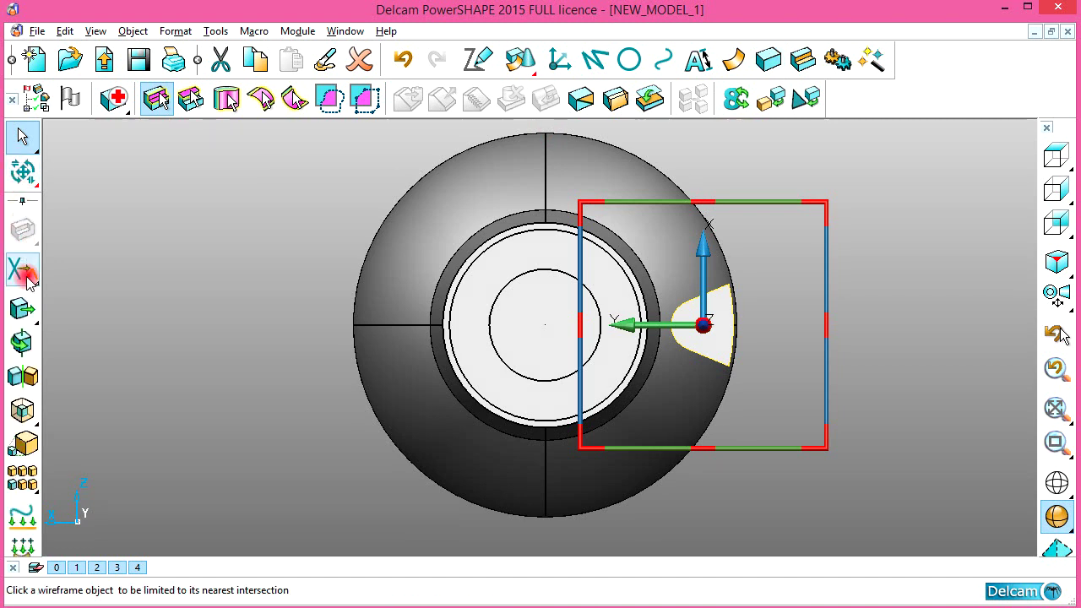
{"action": "left_click", "coordinate": [22, 341]}
{"action": "left_click", "coordinate": [272, 228]}
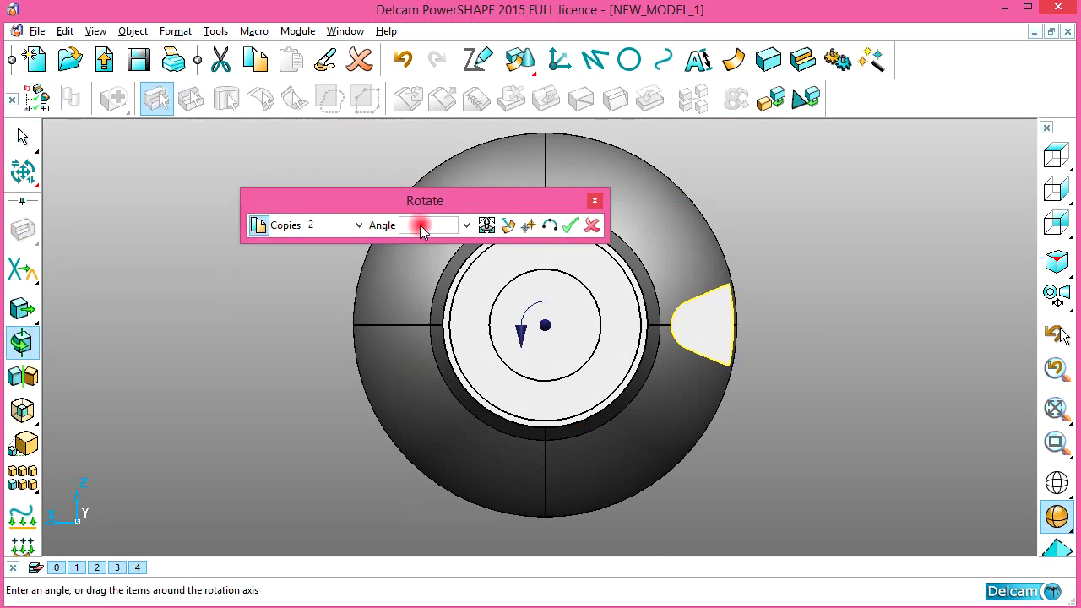
{"action": "type", "text": "120"}
{"action": "left_click", "coordinate": [502, 246]}
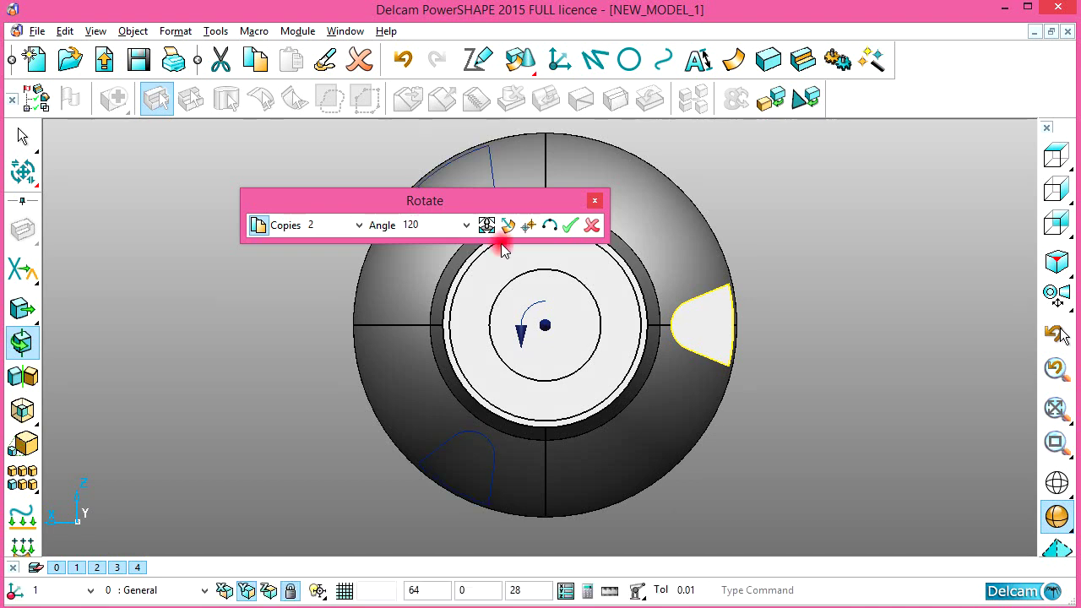
{"action": "left_click", "coordinate": [572, 230]}
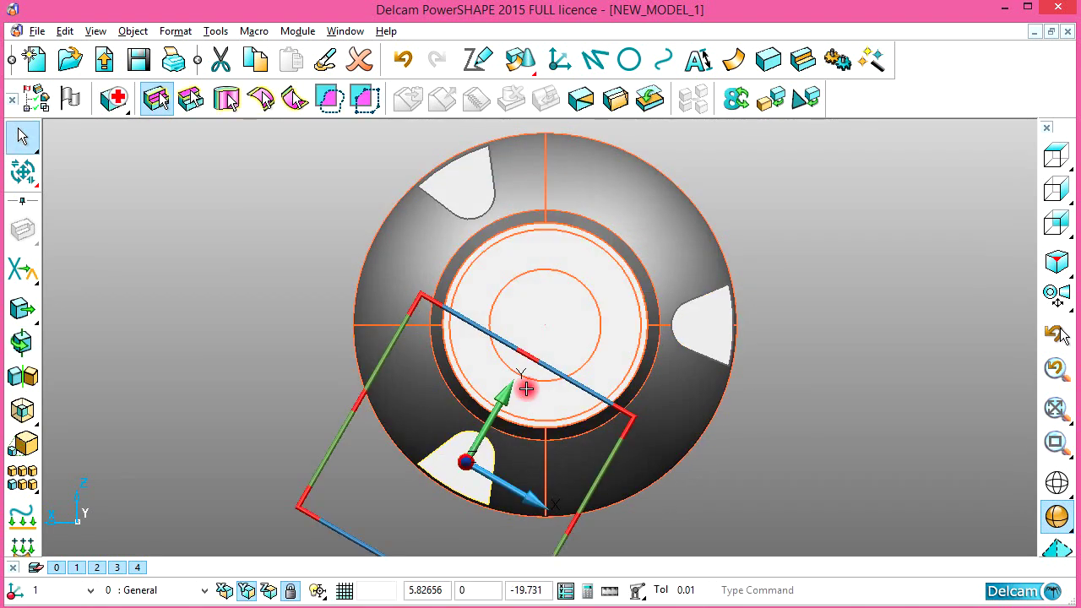
{"action": "mouse_move", "coordinate": [518, 386]}
{"action": "middle_mouse_down"}
{"action": "mouse_move", "coordinate": [579, 224]}
{"action": "mouse_move", "coordinate": [722, 355]}
{"action": "middle_mouse_up"}
{"action": "left_click", "coordinate": [722, 355]}
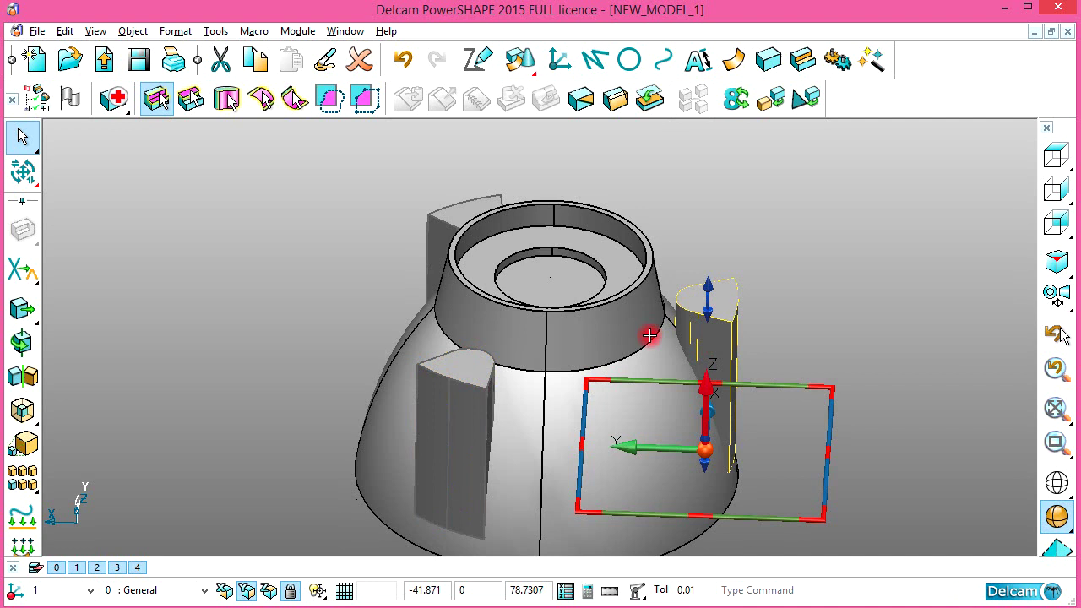
Subtract the three selected lug solids from the cone to cut the slot openings
{"action": "left_click", "coordinate": [455, 210], "text": "shift"}
{"action": "middle_click_drag", "start_coordinate": [617, 361], "coordinate": [657, 309]}
{"action": "left_click", "coordinate": [799, 57]}
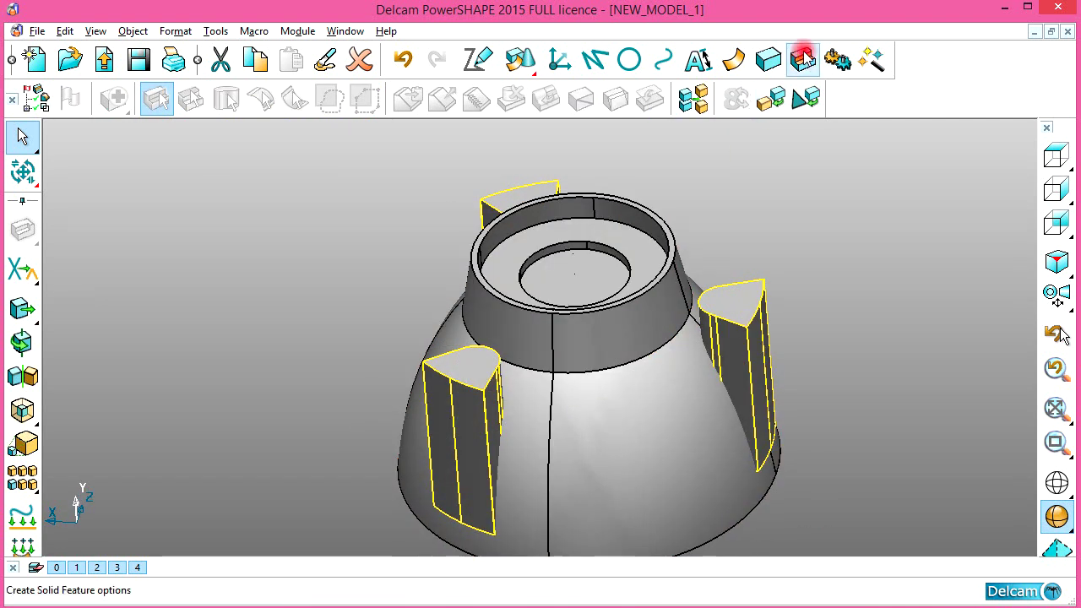
{"action": "left_click", "coordinate": [23, 287]}
{"action": "mouse_move", "coordinate": [374, 293]}
{"action": "middle_mouse_down"}
{"action": "mouse_move", "coordinate": [411, 282]}
{"action": "mouse_move", "coordinate": [454, 374]}
{"action": "mouse_move", "coordinate": [930, 351]}
{"action": "middle_mouse_up"}
Deselect the model, switch to shaded display and turn it to show the flat base
{"action": "left_click", "coordinate": [1057, 483]}
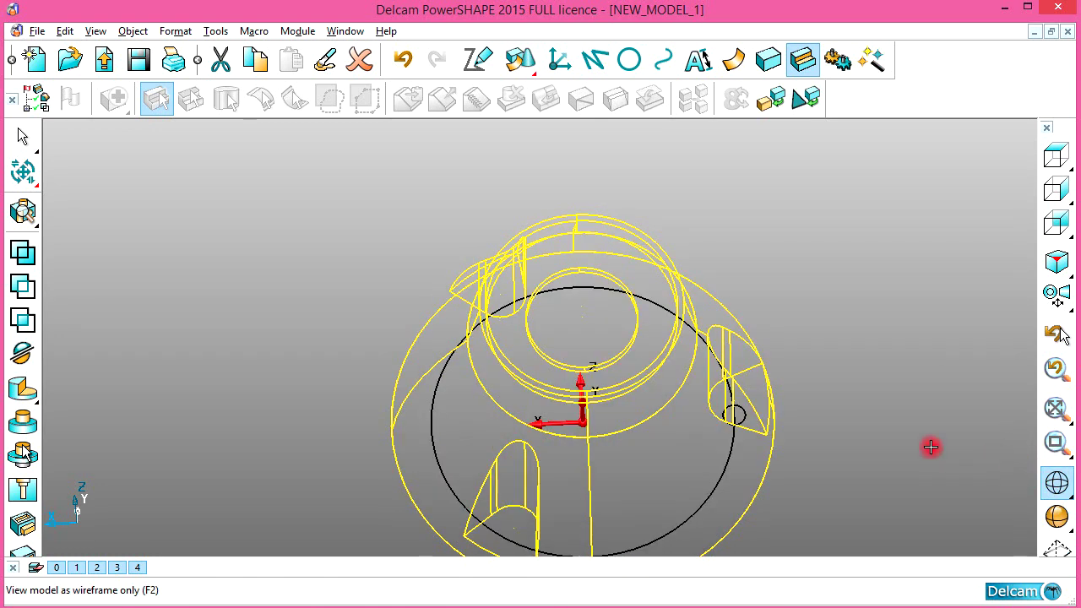
{"action": "mouse_move", "coordinate": [670, 425]}
{"action": "middle_mouse_down"}
{"action": "mouse_move", "coordinate": [668, 313]}
{"action": "mouse_move", "coordinate": [702, 304]}
{"action": "mouse_move", "coordinate": [751, 191]}
{"action": "mouse_move", "coordinate": [741, 287]}
{"action": "middle_mouse_up"}
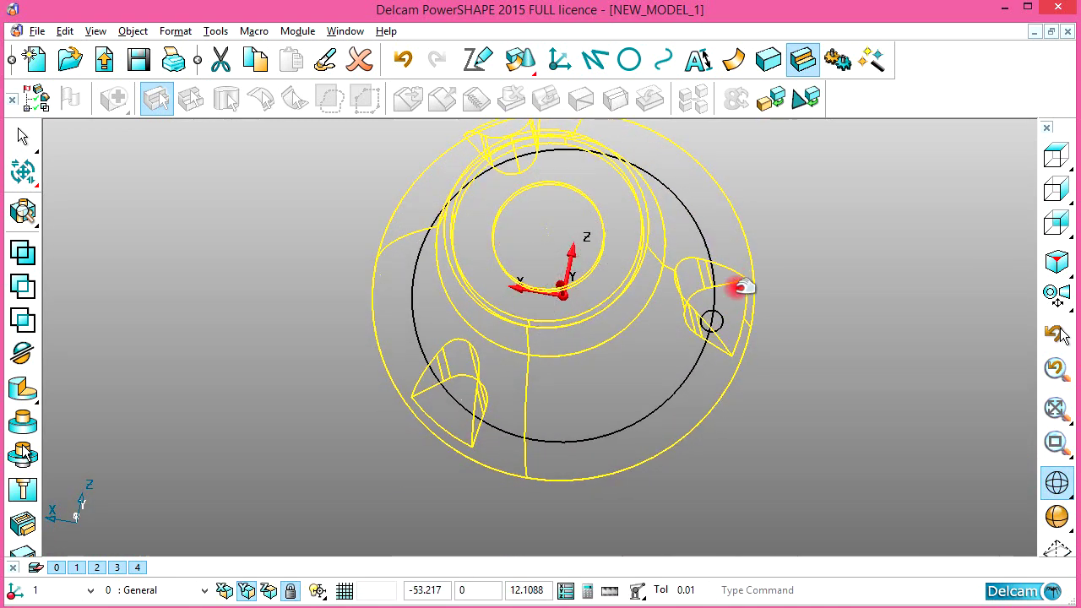
{"action": "left_click", "coordinate": [904, 288]}
{"action": "mouse_move", "coordinate": [785, 330]}
{"action": "middle_mouse_down"}
{"action": "mouse_move", "coordinate": [557, 207]}
{"action": "mouse_move", "coordinate": [526, 304]}
{"action": "mouse_move", "coordinate": [880, 287]}
{"action": "middle_mouse_up"}
{"action": "left_click", "coordinate": [1057, 516]}
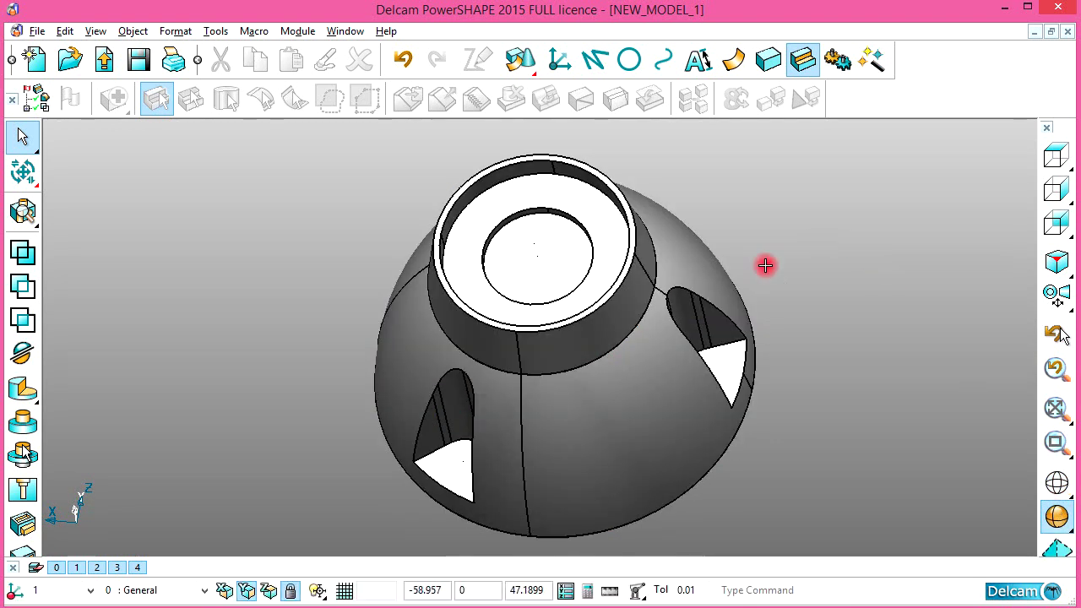
{"action": "mouse_move", "coordinate": [765, 262]}
{"action": "middle_mouse_down"}
{"action": "mouse_move", "coordinate": [779, 211]}
{"action": "mouse_move", "coordinate": [768, 244]}
{"action": "mouse_move", "coordinate": [680, 268]}
{"action": "mouse_move", "coordinate": [758, 166]}
{"action": "mouse_move", "coordinate": [725, 337]}
{"action": "mouse_move", "coordinate": [541, 229]}
{"action": "mouse_move", "coordinate": [614, 321]}
{"action": "mouse_move", "coordinate": [515, 290]}
{"action": "mouse_move", "coordinate": [598, 277]}
{"action": "mouse_move", "coordinate": [729, 166]}
{"action": "middle_mouse_up"}
{"action": "middle_click_drag", "start_coordinate": [717, 242], "coordinate": [753, 152]}
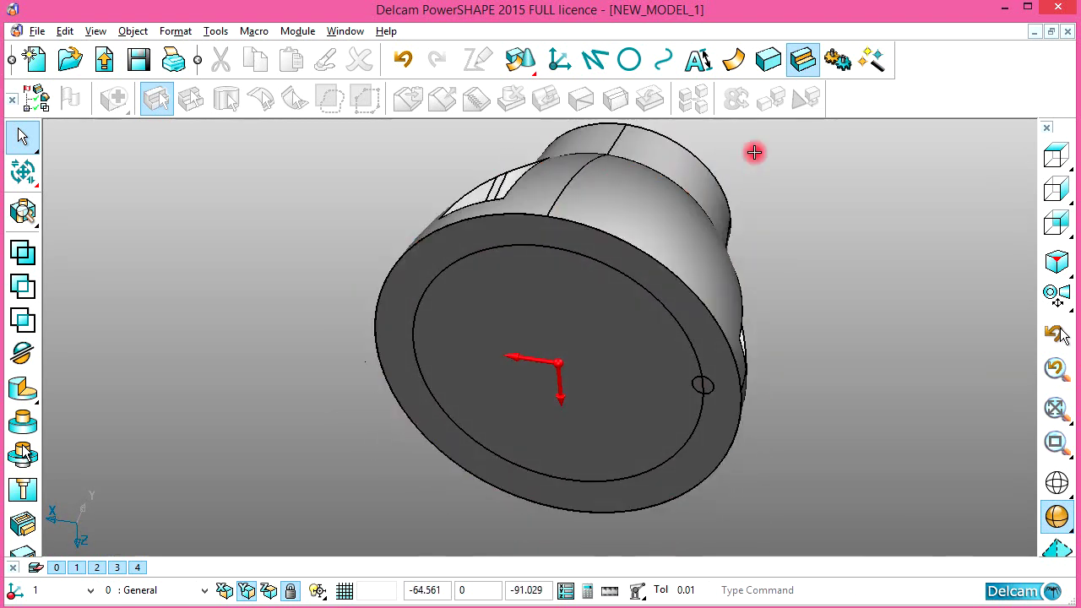
Shell the solid with 3 thick walls, leaving the flat base face open
{"action": "left_click", "coordinate": [24, 490]}
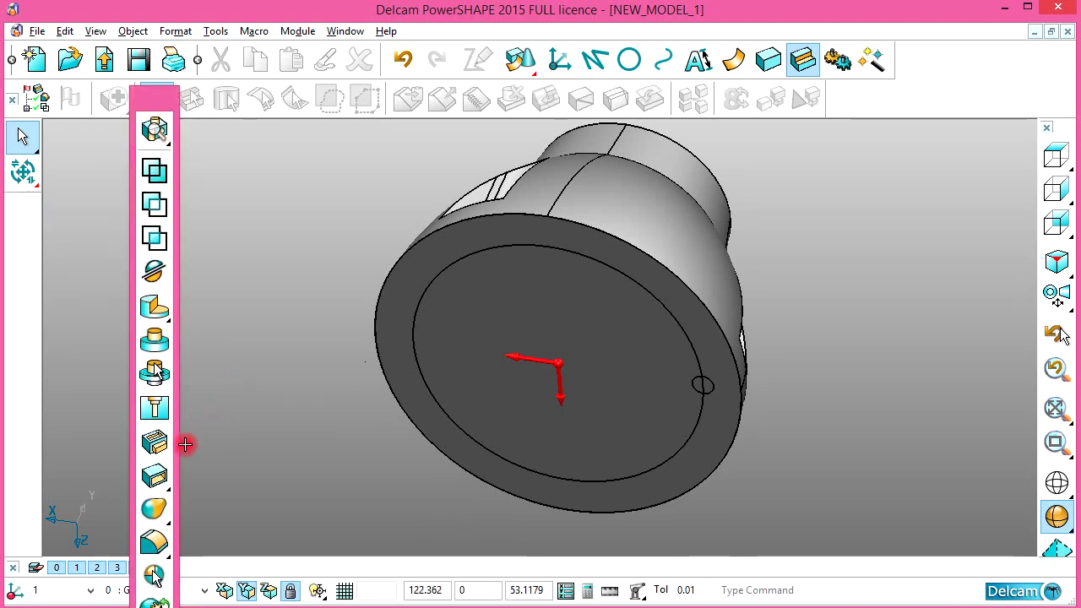
{"action": "left_click", "coordinate": [154, 441]}
{"action": "left_click", "coordinate": [528, 318]}
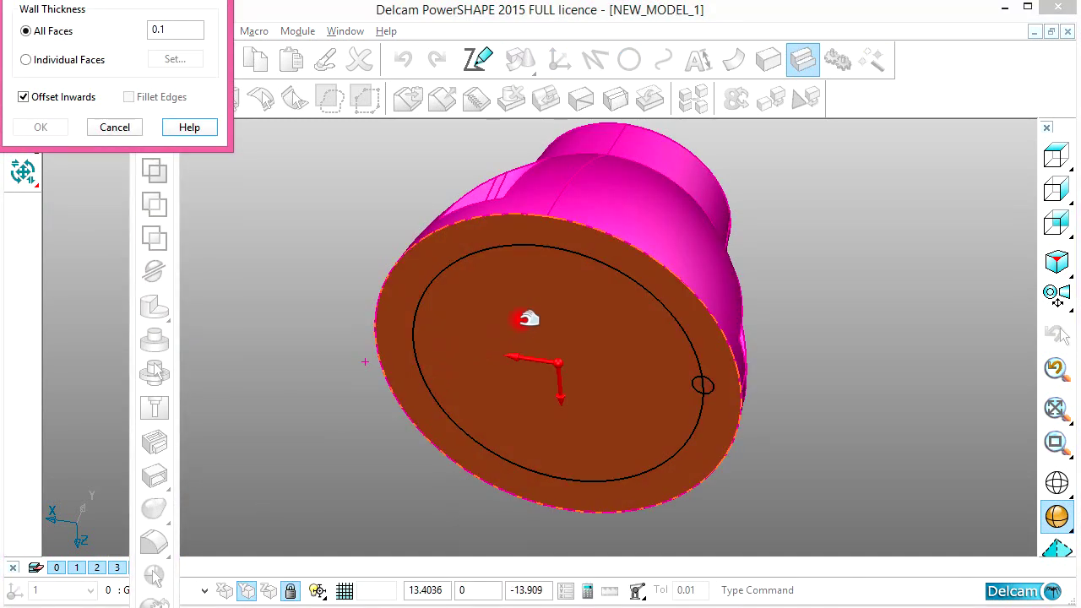
{"action": "left_click", "coordinate": [184, 32]}
{"action": "type", "text": "3"}
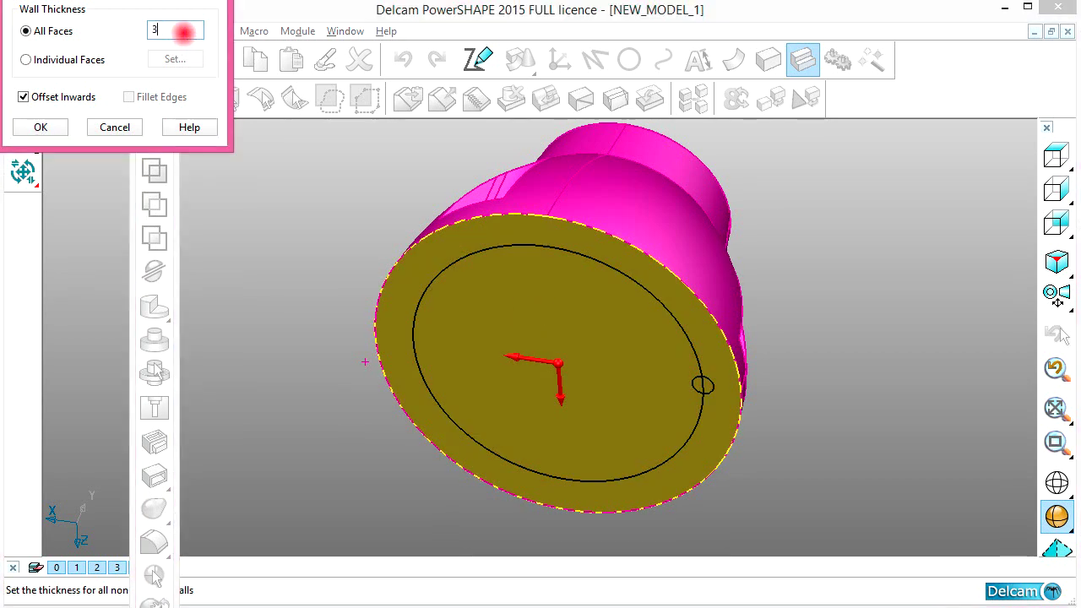
{"action": "left_click", "coordinate": [40, 127]}
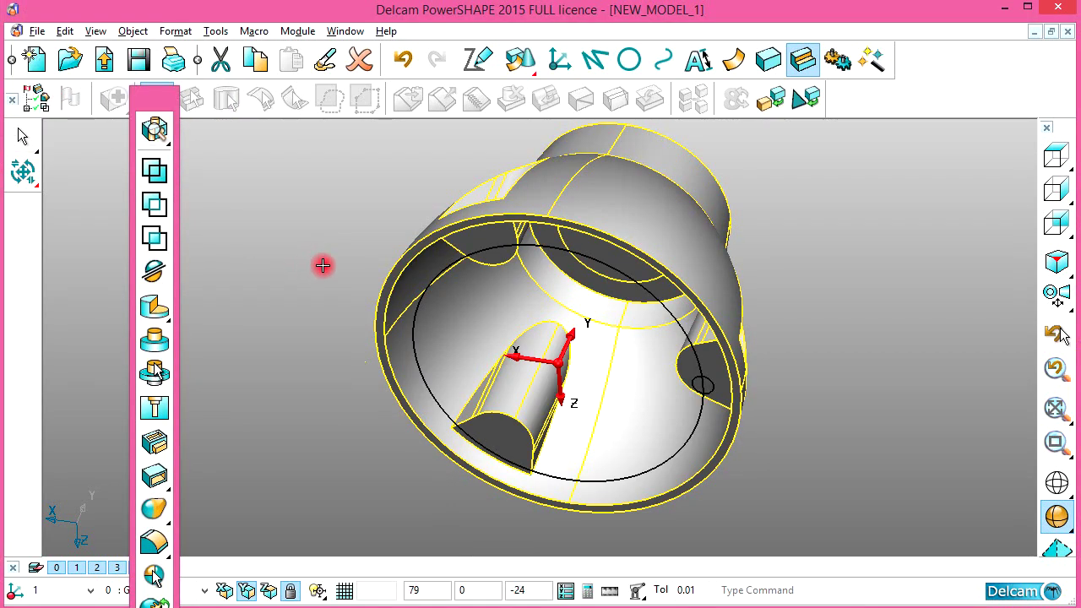
Inspect the inside of the hollow shell, then switch back to wireframe display
{"action": "mouse_move", "coordinate": [321, 263]}
{"action": "middle_mouse_down"}
{"action": "mouse_move", "coordinate": [552, 290]}
{"action": "mouse_move", "coordinate": [198, 261]}
{"action": "middle_mouse_up"}
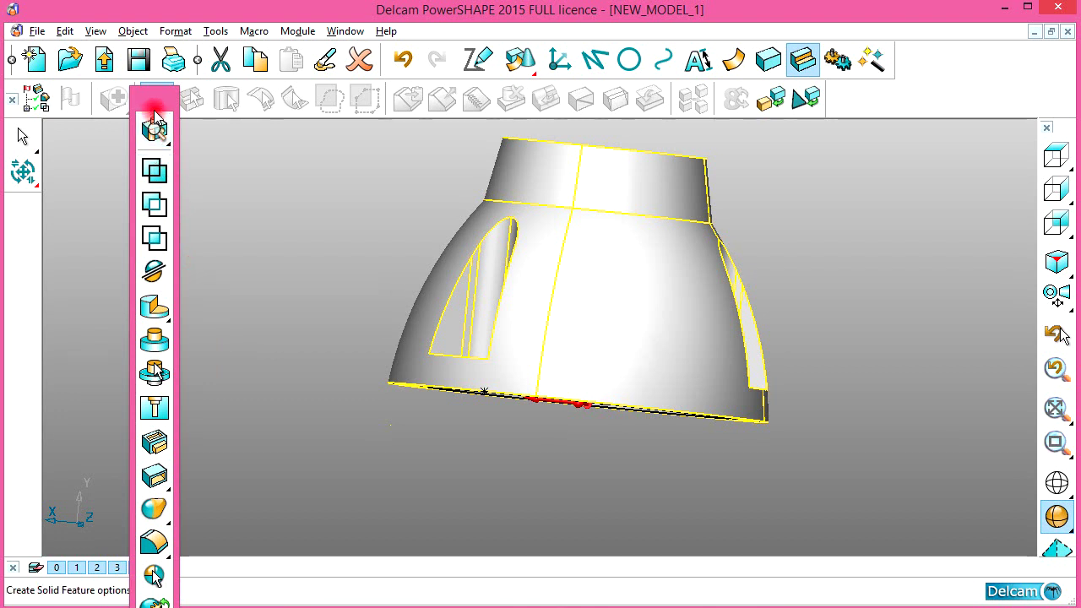
{"action": "mouse_move", "coordinate": [138, 215]}
{"action": "middle_mouse_down"}
{"action": "mouse_move", "coordinate": [715, 259]}
{"action": "mouse_move", "coordinate": [555, 234]}
{"action": "mouse_move", "coordinate": [621, 290]}
{"action": "middle_mouse_up"}
{"action": "right_click", "coordinate": [785, 174]}
{"action": "left_click", "coordinate": [810, 178]}
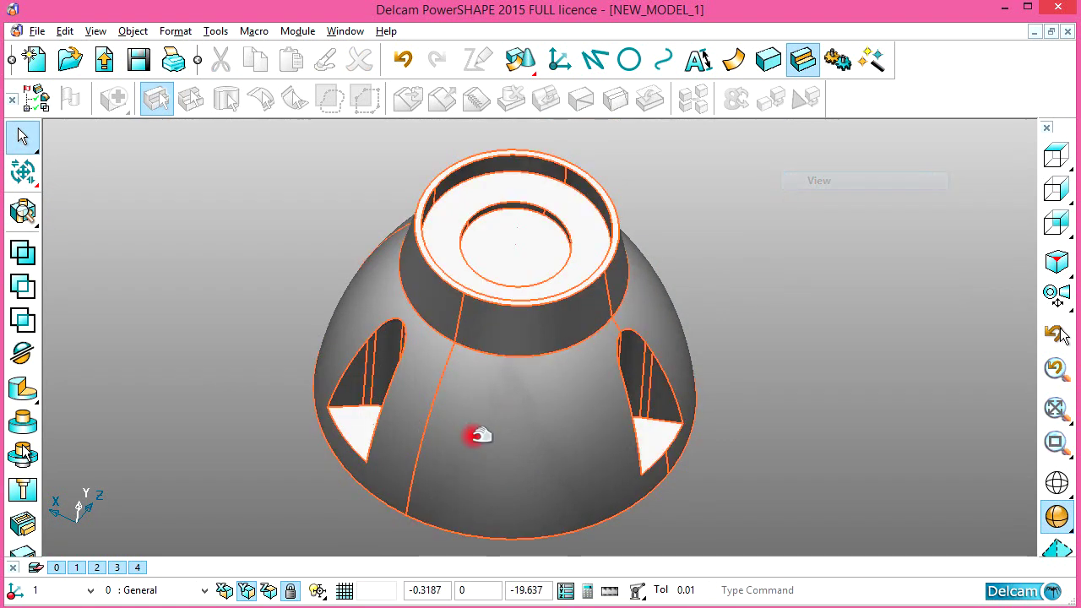
{"action": "mouse_move", "coordinate": [559, 448]}
{"action": "middle_mouse_down"}
{"action": "mouse_move", "coordinate": [676, 343]}
{"action": "mouse_move", "coordinate": [640, 345]}
{"action": "mouse_move", "coordinate": [760, 346]}
{"action": "middle_mouse_up"}
{"action": "left_click", "coordinate": [1056, 480]}
{"action": "mouse_move", "coordinate": [633, 290]}
{"action": "middle_mouse_down"}
{"action": "mouse_move", "coordinate": [535, 391]}
{"action": "mouse_move", "coordinate": [602, 441]}
{"action": "middle_mouse_up"}
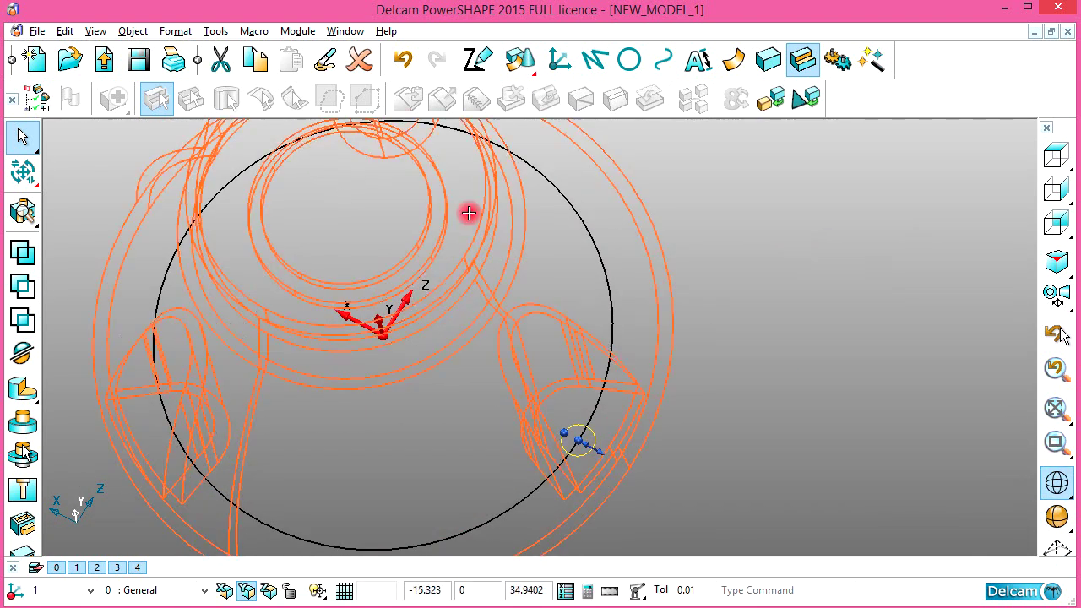
Extrude the small lug circle into a pin solid, 48.482432 equal both ways
{"action": "left_click", "coordinate": [768, 59]}
{"action": "left_click", "coordinate": [23, 279]}
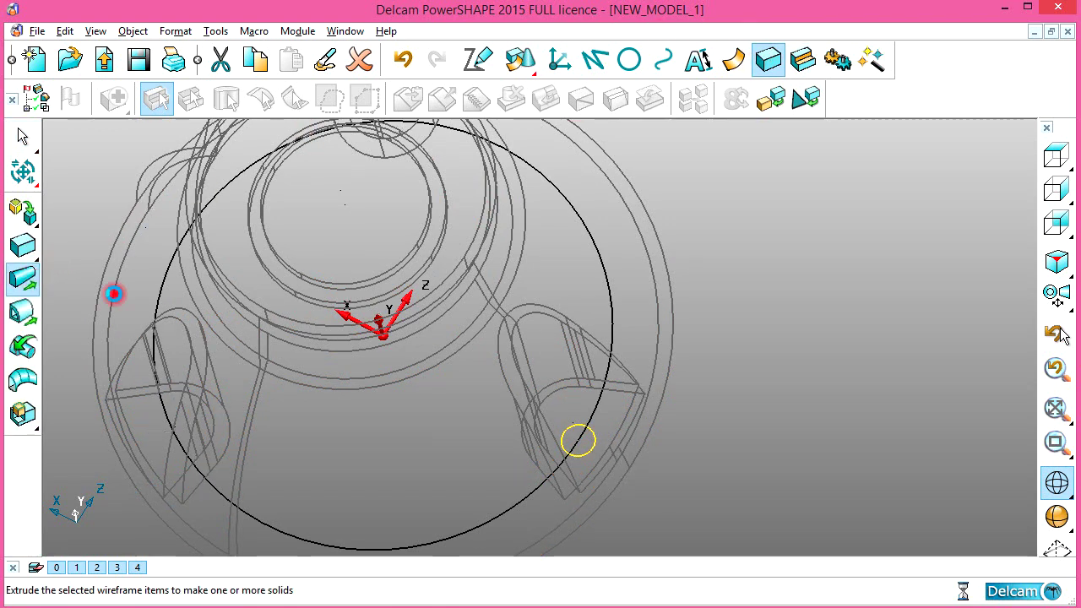
{"action": "mouse_move", "coordinate": [358, 374]}
{"action": "middle_mouse_down"}
{"action": "mouse_move", "coordinate": [366, 278]}
{"action": "mouse_move", "coordinate": [625, 385]}
{"action": "mouse_move", "coordinate": [586, 279]}
{"action": "middle_mouse_up"}
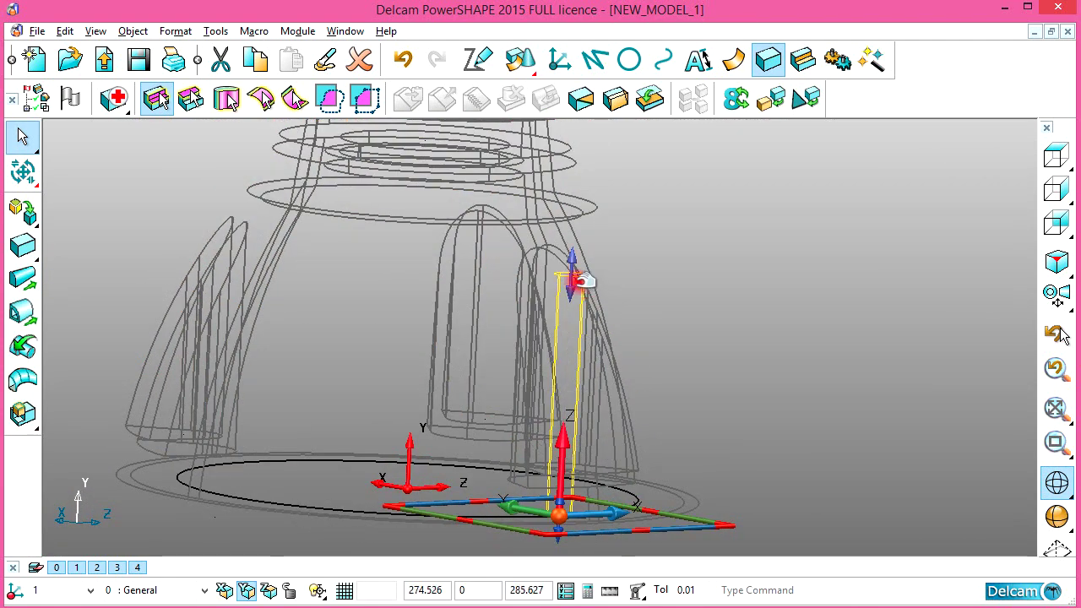
{"action": "double_click", "coordinate": [561, 296]}
{"action": "left_click", "coordinate": [265, 435]}
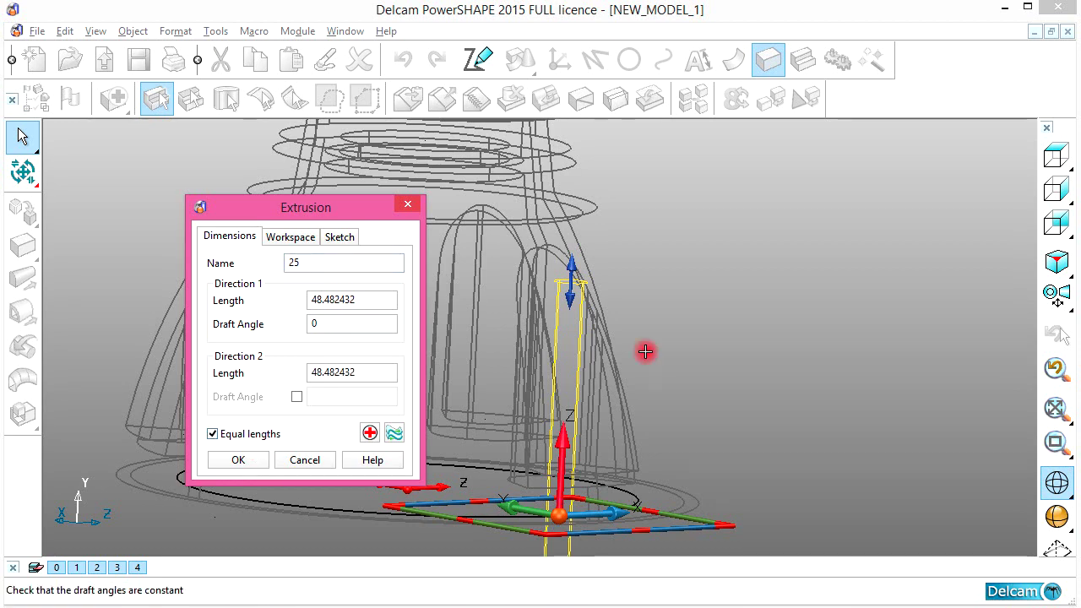
{"action": "left_click", "coordinate": [250, 460]}
Switch to an orthographic view along the model's axis and begin rotating copies of the pin
{"action": "middle_click_drag", "start_coordinate": [591, 411], "coordinate": [867, 245]}
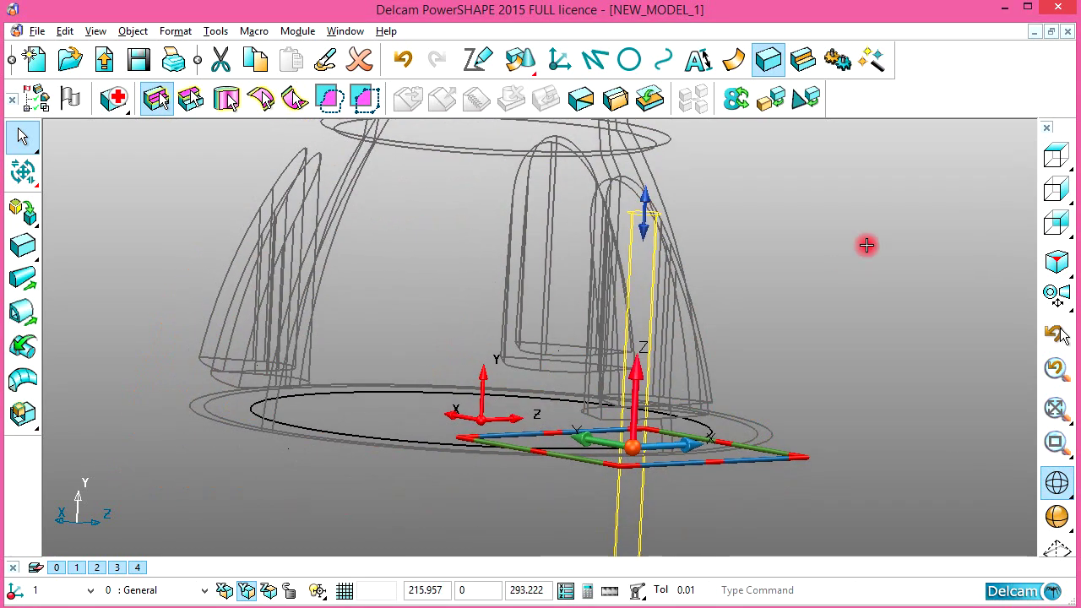
{"action": "left_click", "coordinate": [1055, 260]}
{"action": "left_click", "coordinate": [1055, 222]}
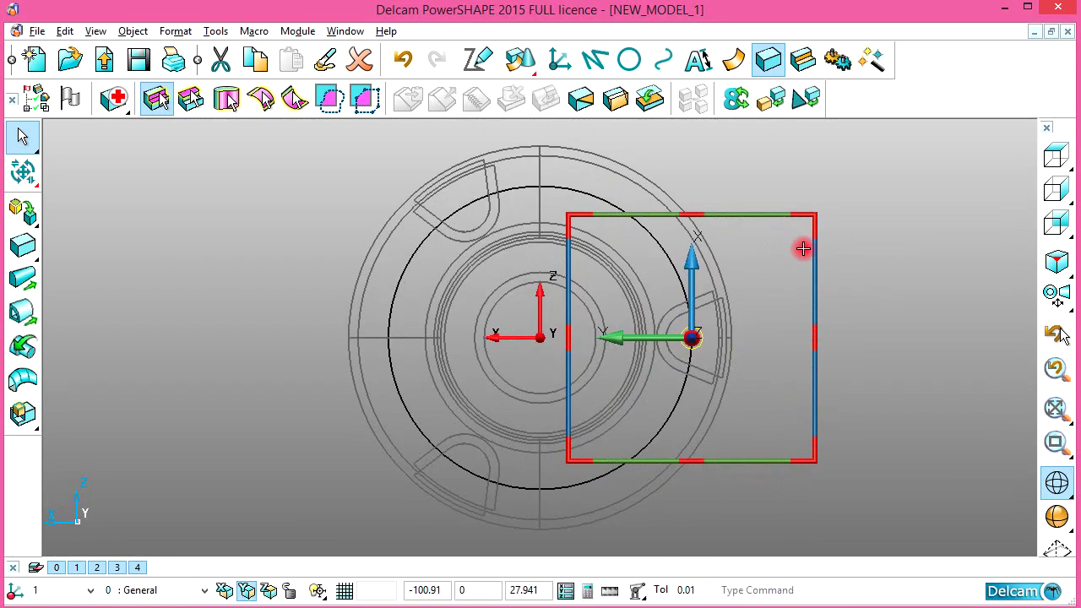
{"action": "left_click", "coordinate": [23, 172]}
{"action": "left_click", "coordinate": [23, 342]}
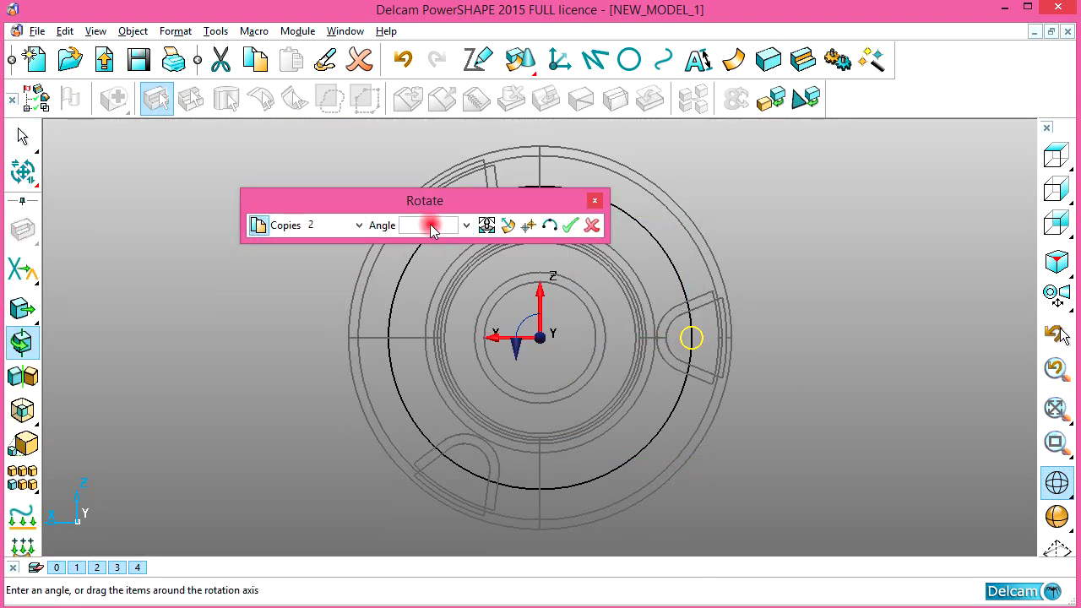
Close the Rotate toolbar and switch the model display to shaded
{"action": "left_click", "coordinate": [588, 226]}
{"action": "mouse_move", "coordinate": [465, 279]}
{"action": "middle_mouse_down"}
{"action": "mouse_move", "coordinate": [454, 167]}
{"action": "mouse_move", "coordinate": [692, 285]}
{"action": "mouse_move", "coordinate": [528, 270]}
{"action": "middle_mouse_up"}
{"action": "left_click", "coordinate": [692, 285]}
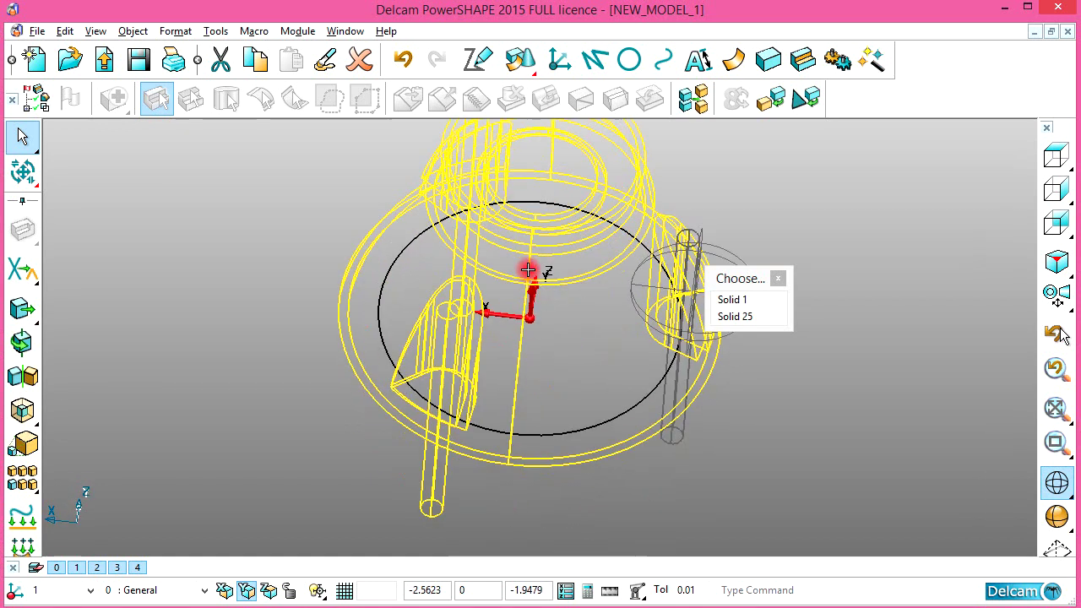
{"action": "left_click", "coordinate": [746, 245]}
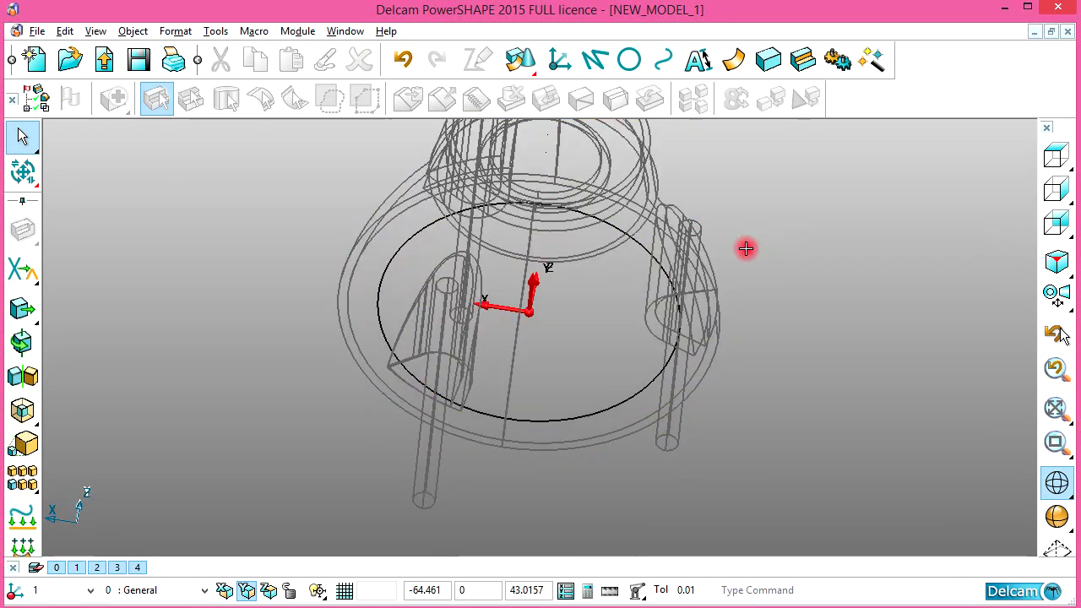
{"action": "left_click", "coordinate": [1050, 509]}
Select all three pin rods, adding each one to the selection
{"action": "left_click", "coordinate": [681, 213]}
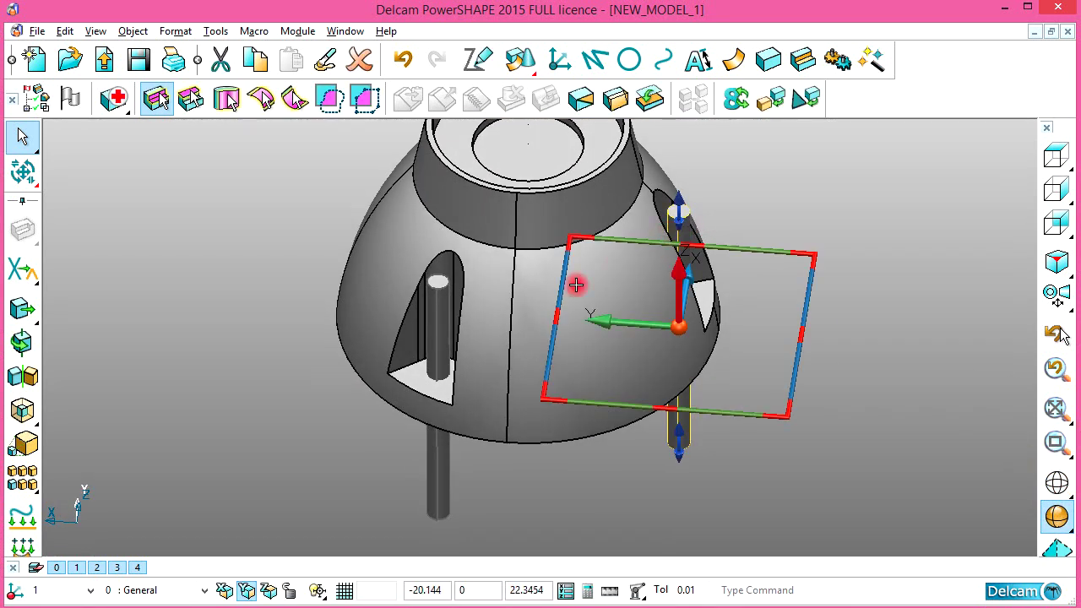
{"action": "left_click", "coordinate": [438, 292], "text": "shift"}
{"action": "mouse_move", "coordinate": [386, 168]}
{"action": "middle_mouse_down"}
{"action": "mouse_move", "coordinate": [411, 245]}
{"action": "mouse_move", "coordinate": [567, 313]}
{"action": "mouse_move", "coordinate": [397, 299]}
{"action": "mouse_move", "coordinate": [429, 203]}
{"action": "middle_mouse_up"}
{"action": "left_click", "coordinate": [440, 208]}
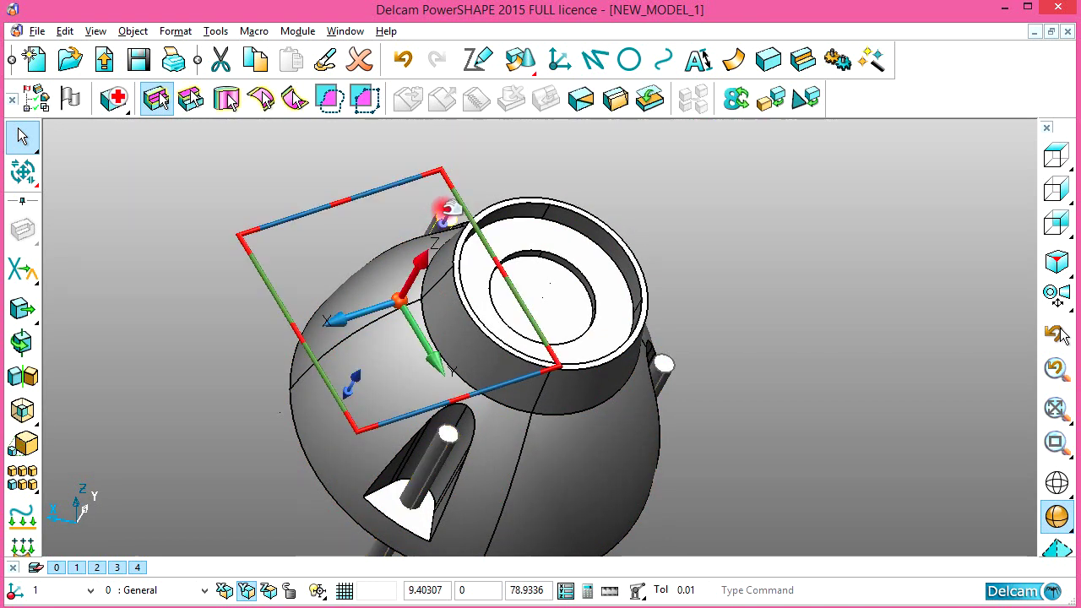
{"action": "left_click", "coordinate": [663, 370]}
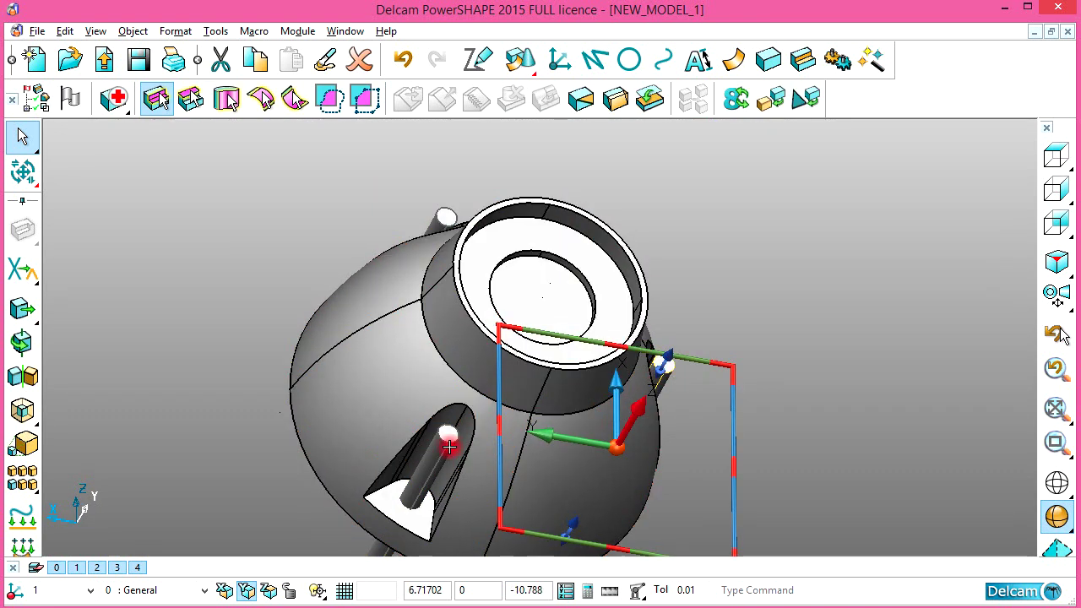
{"action": "mouse_move", "coordinate": [449, 448]}
{"action": "middle_mouse_down"}
{"action": "mouse_move", "coordinate": [439, 217]}
{"action": "mouse_move", "coordinate": [611, 346]}
{"action": "mouse_move", "coordinate": [665, 207]}
{"action": "middle_mouse_up"}
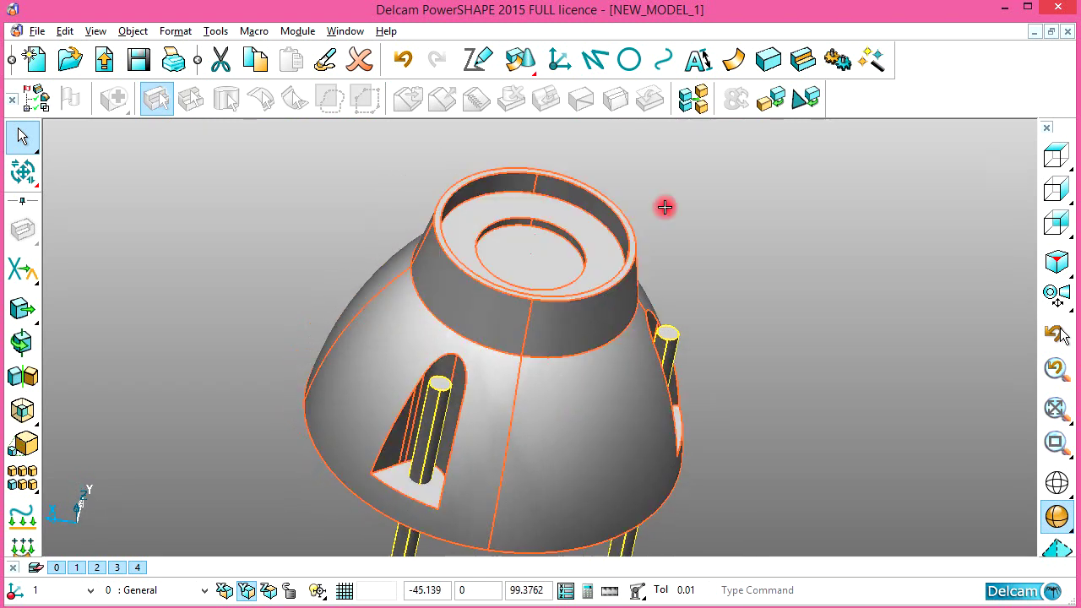
Boolean-remove the selected pins from the body to form the pin holes
{"action": "left_click", "coordinate": [804, 59]}
{"action": "left_click", "coordinate": [22, 287]}
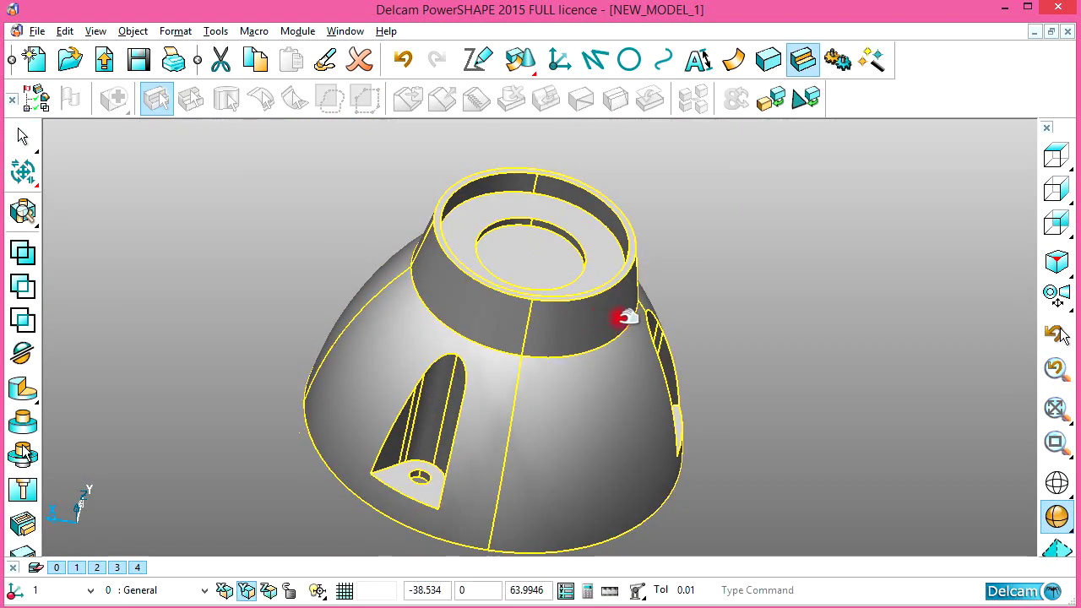
{"action": "middle_click_drag", "start_coordinate": [626, 318], "coordinate": [563, 347]}
{"action": "mouse_move", "coordinate": [811, 309]}
{"action": "middle_mouse_down"}
{"action": "mouse_move", "coordinate": [572, 306]}
{"action": "mouse_move", "coordinate": [609, 337]}
{"action": "middle_mouse_up"}
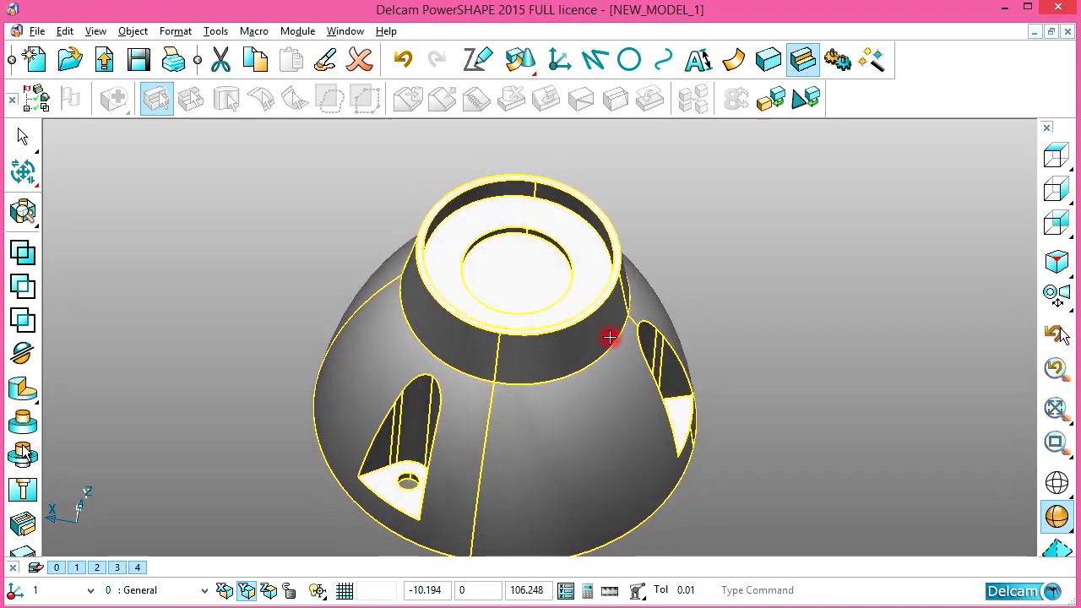
Check the pin holes from behind, then tilt the view down onto the top ring
{"action": "left_click", "coordinate": [1062, 222]}
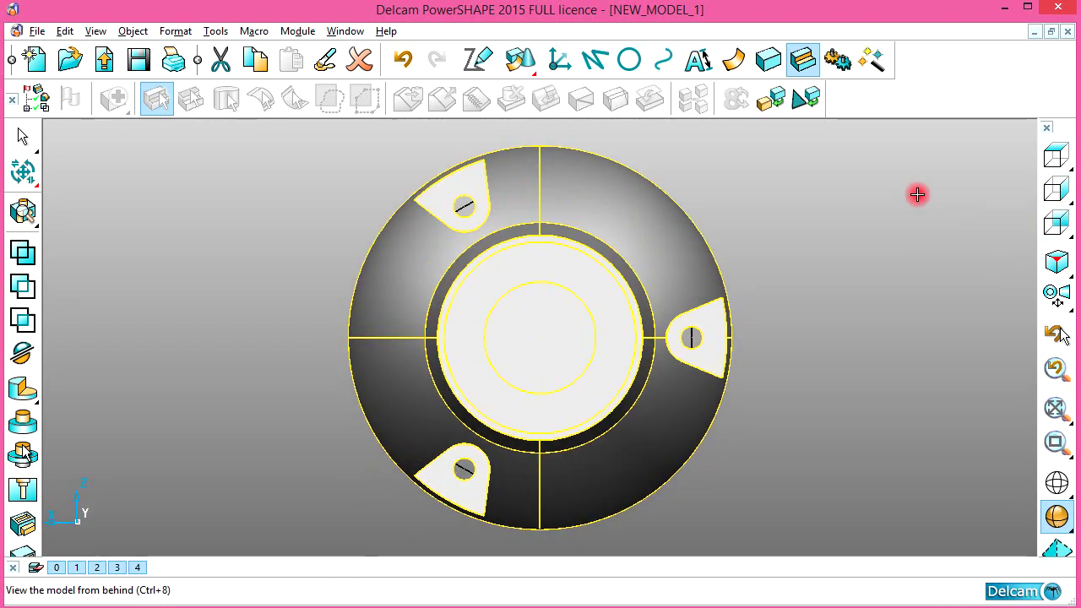
{"action": "key", "text": "Escape"}
{"action": "mouse_move", "coordinate": [580, 371]}
{"action": "middle_mouse_down"}
{"action": "mouse_move", "coordinate": [676, 302]}
{"action": "mouse_move", "coordinate": [778, 288]}
{"action": "middle_mouse_up"}
{"action": "left_click", "coordinate": [550, 279]}
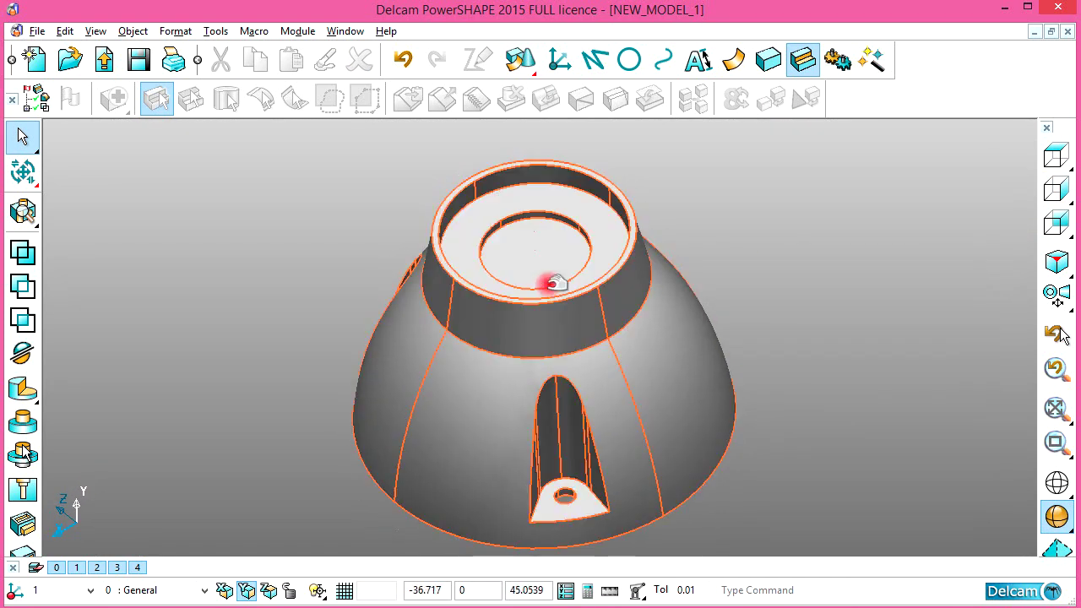
{"action": "scroll", "coordinate": [580, 241], "scroll_direction": "up", "scroll_amount": 3}
{"action": "middle_click_drag", "start_coordinate": [579, 242], "coordinate": [591, 304]}
Place a new workplane at the inner top circle's centre and view it from the top
{"action": "key", "text": "Escape"}
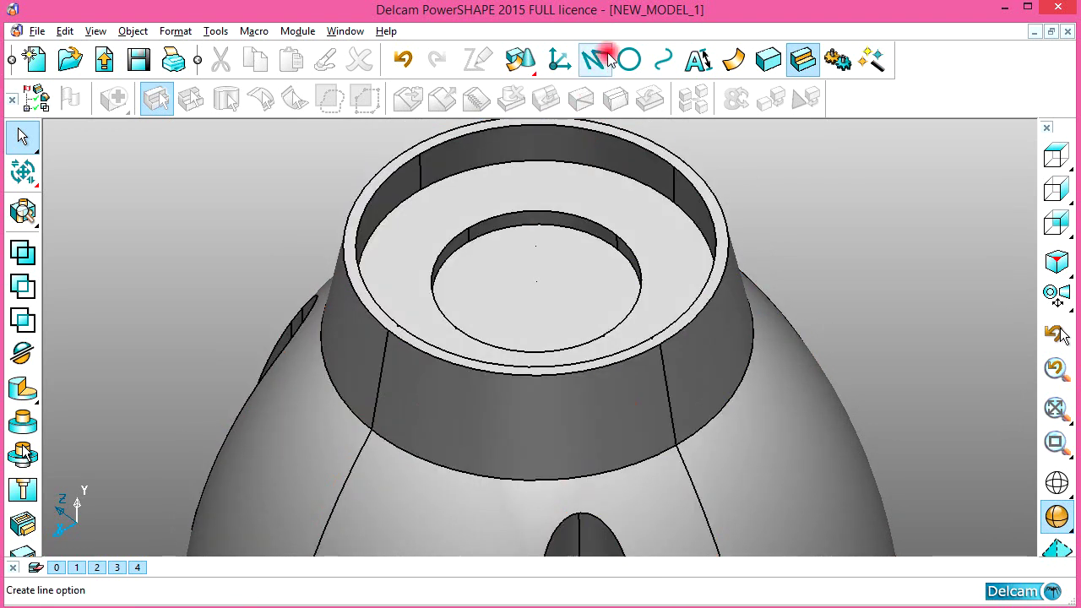
{"action": "left_click", "coordinate": [559, 59]}
{"action": "left_click", "coordinate": [538, 282]}
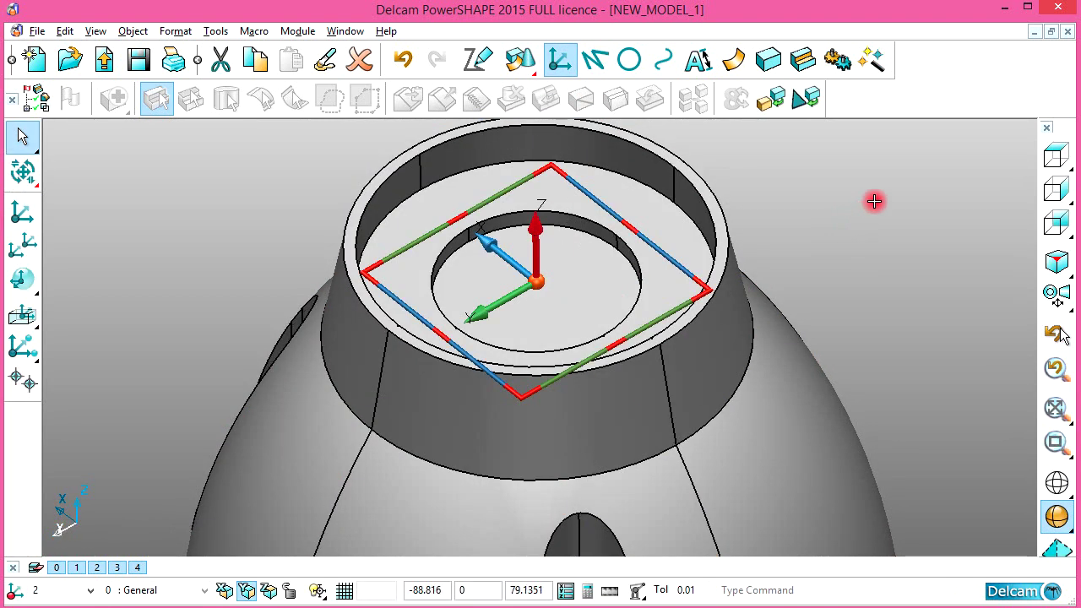
{"action": "left_click", "coordinate": [1055, 156]}
{"action": "right_click", "coordinate": [826, 179]}
{"action": "key", "text": "Escape"}
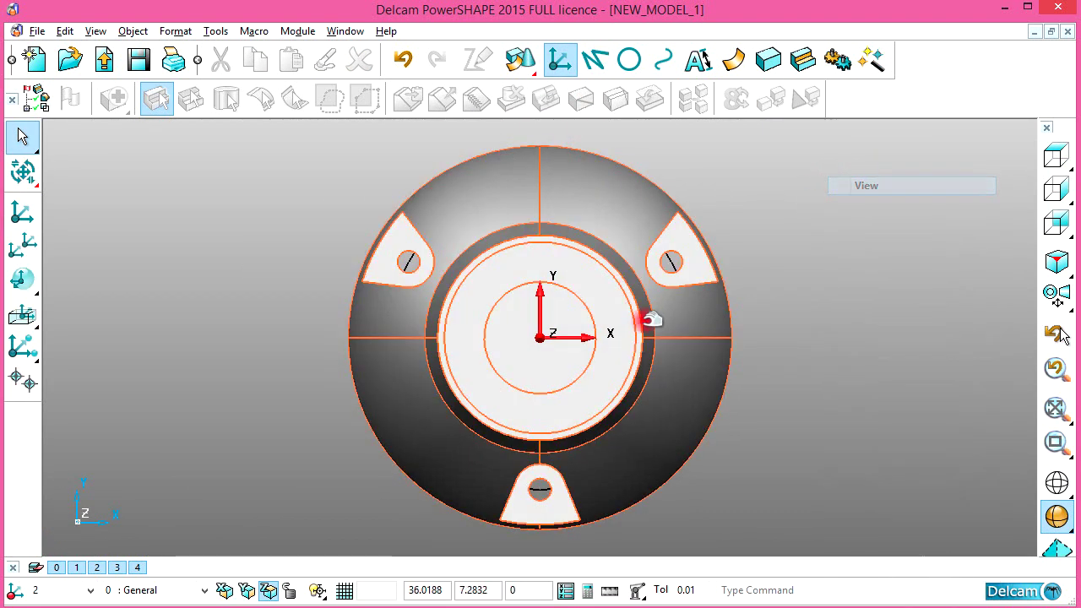
Zoom in on the top recess, pick the Circle tool, and switch to the Chrome reference drawing
{"action": "scroll", "coordinate": [659, 307], "scroll_direction": "up", "scroll_amount": 2}
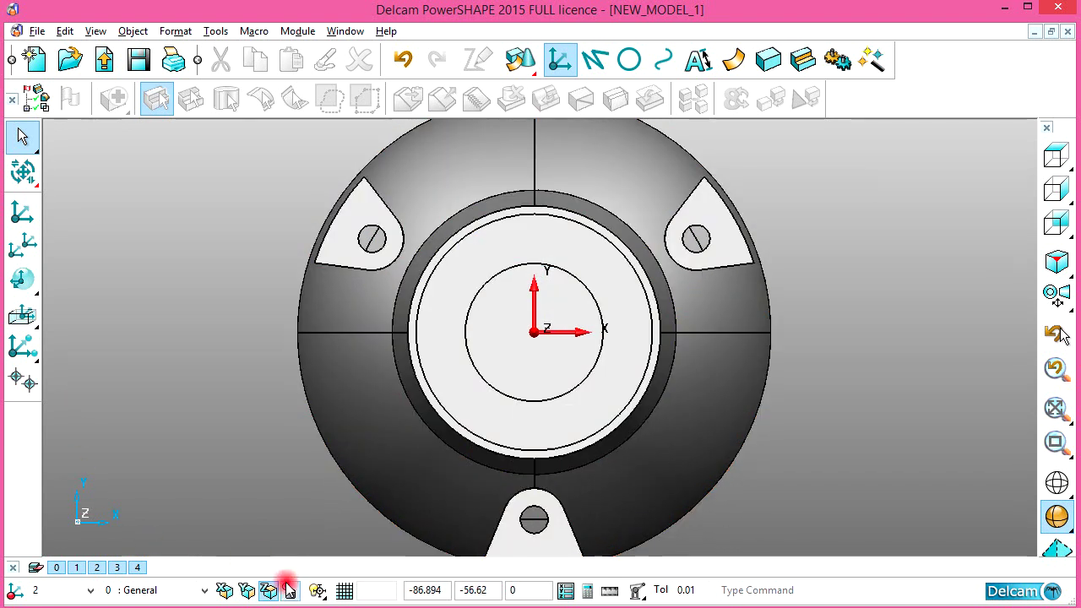
{"action": "middle_click_drag", "start_coordinate": [579, 366], "coordinate": [556, 385], "text": "shift"}
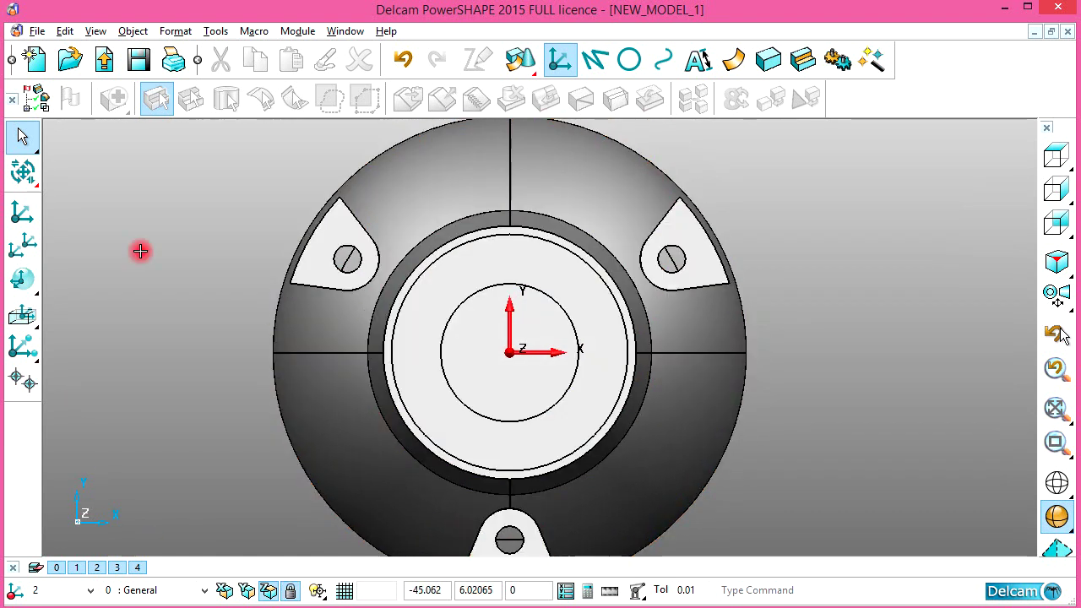
{"action": "left_click", "coordinate": [629, 61]}
{"action": "right_click", "coordinate": [787, 210]}
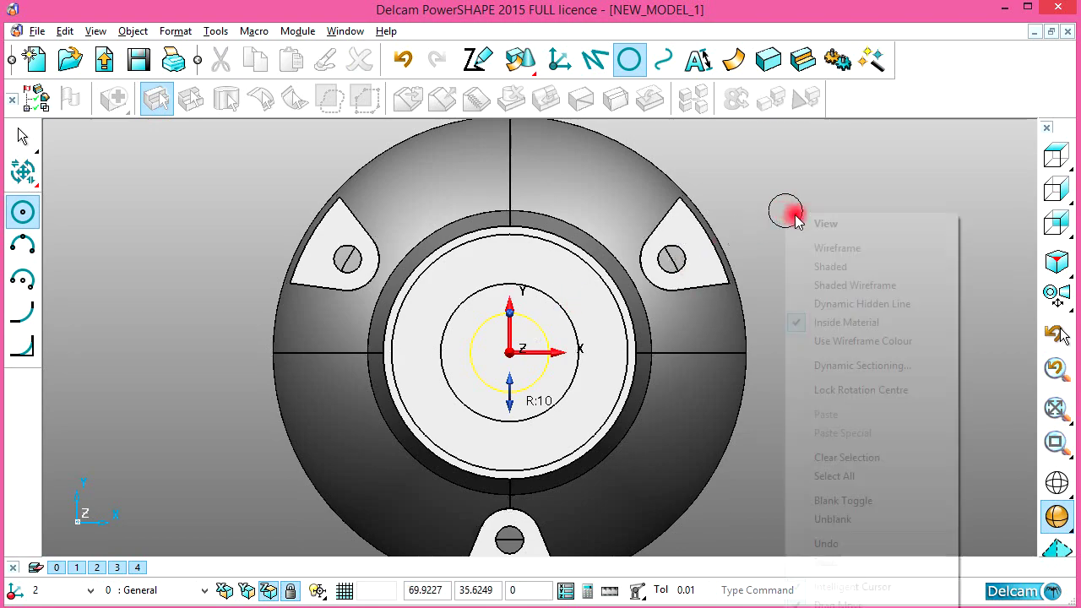
{"action": "key", "text": "Escape"}
{"action": "key", "text": "alt+Tab"}
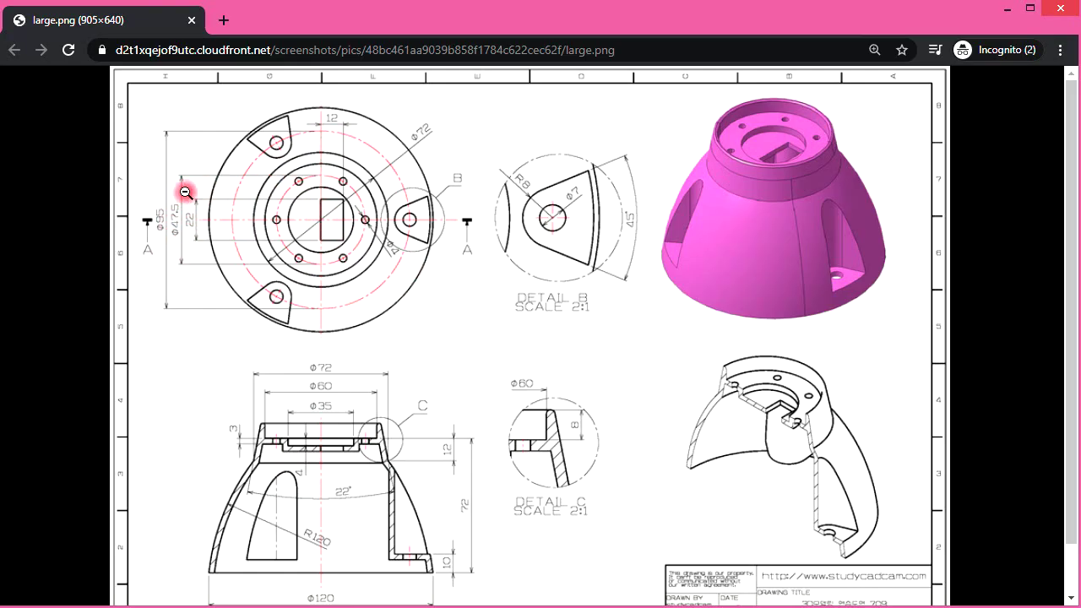
Place a circle at the origin and size it to 47.5 diameter
{"action": "key", "text": "alt+Tab"}
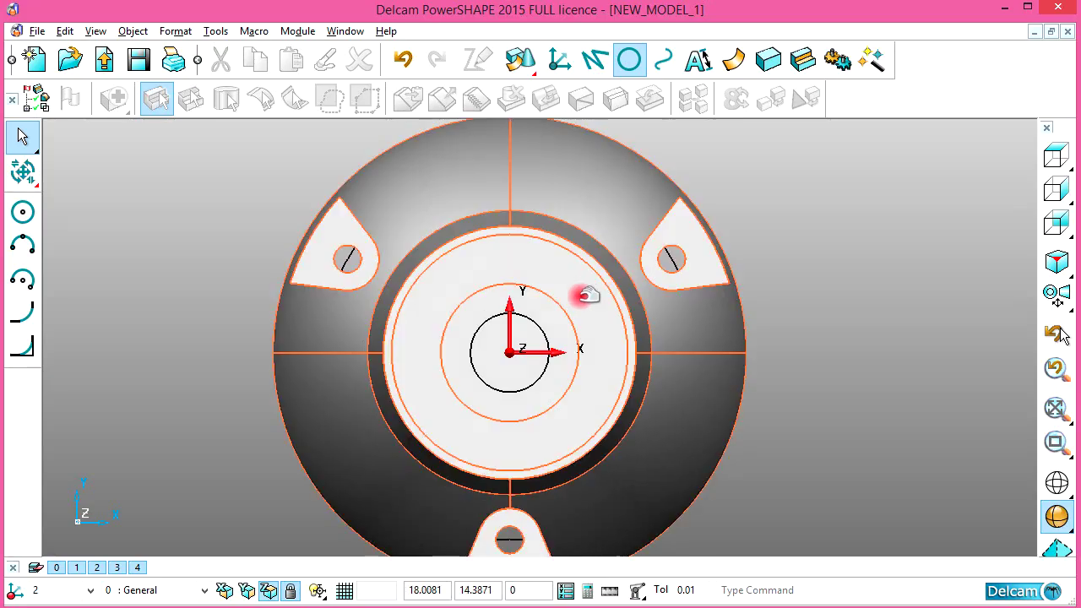
{"action": "left_click", "coordinate": [483, 372]}
{"action": "left_click", "coordinate": [529, 324]}
{"action": "left_click", "coordinate": [801, 165]}
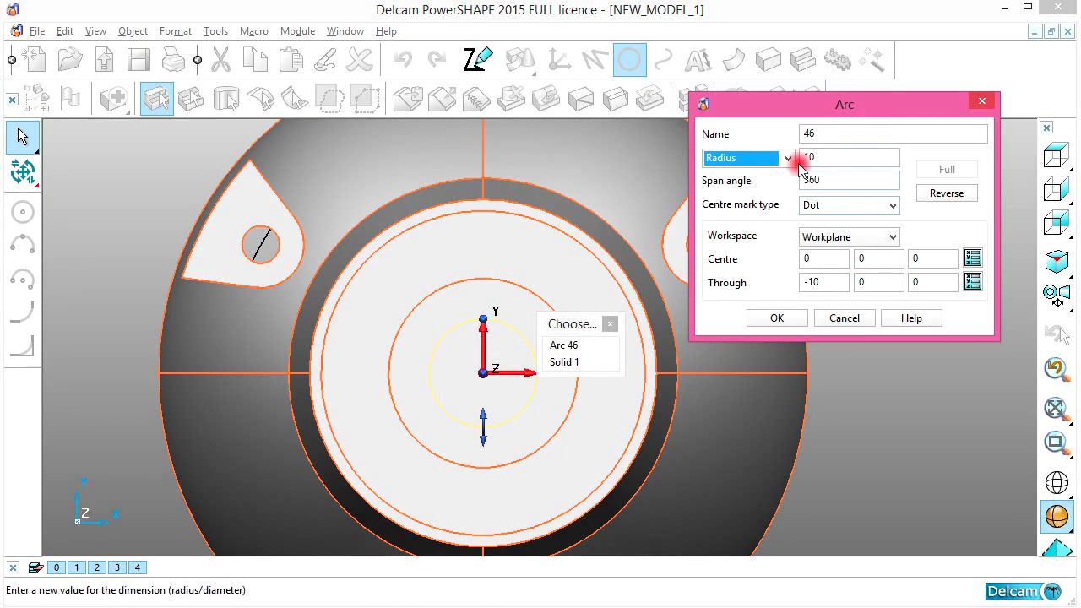
{"action": "left_click", "coordinate": [757, 191]}
{"action": "type", "text": "47"}
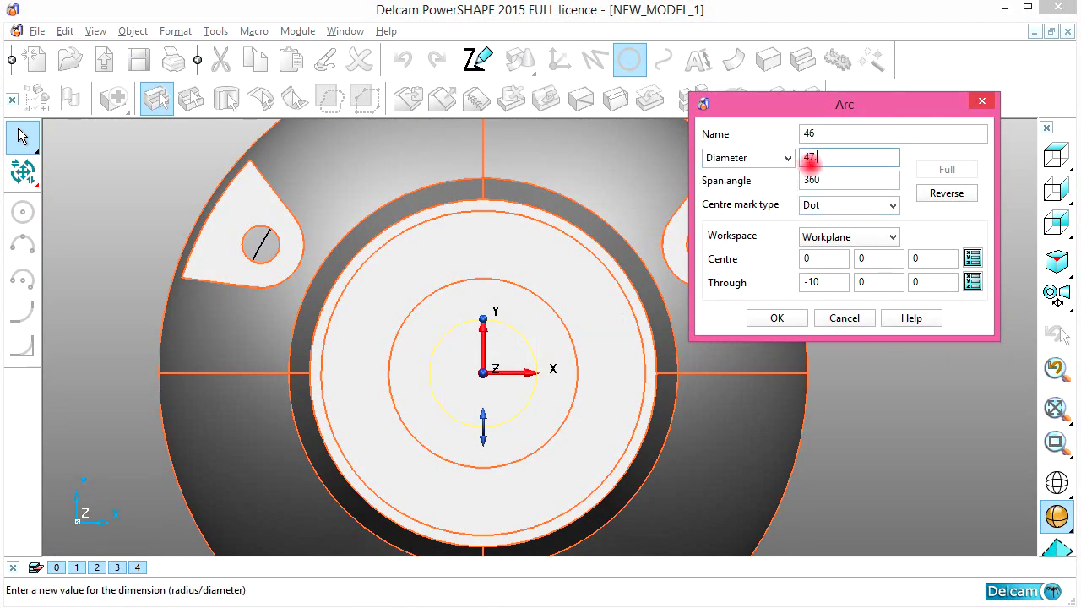
{"action": "type", "text": ".5"}
{"action": "key", "text": "Return"}
{"action": "left_click", "coordinate": [777, 319]}
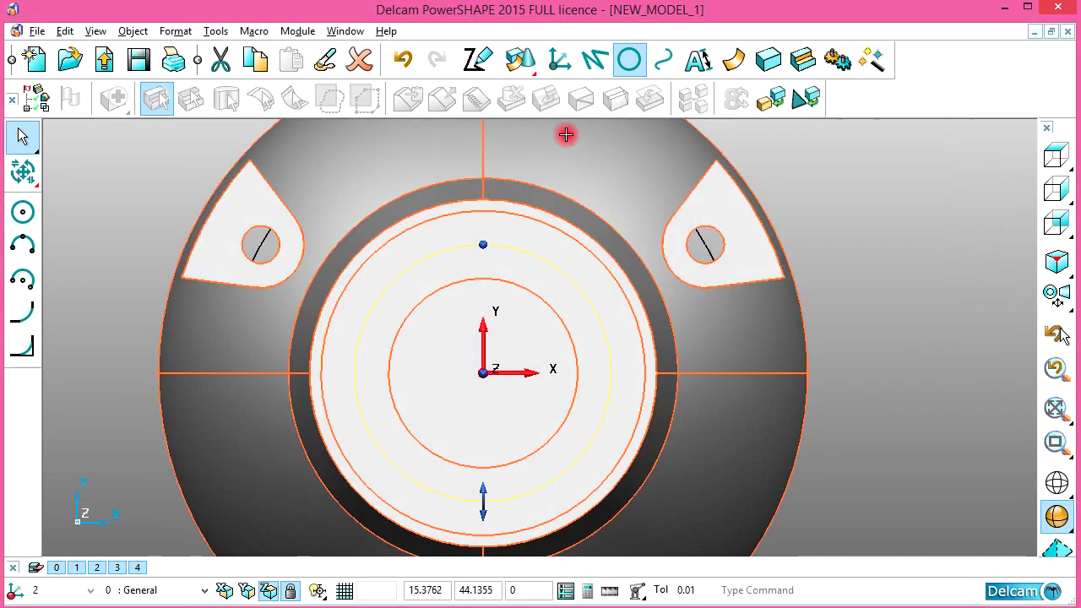
Draw a line from the origin along the X axis
{"action": "left_click", "coordinate": [594, 60]}
{"action": "left_click", "coordinate": [553, 310]}
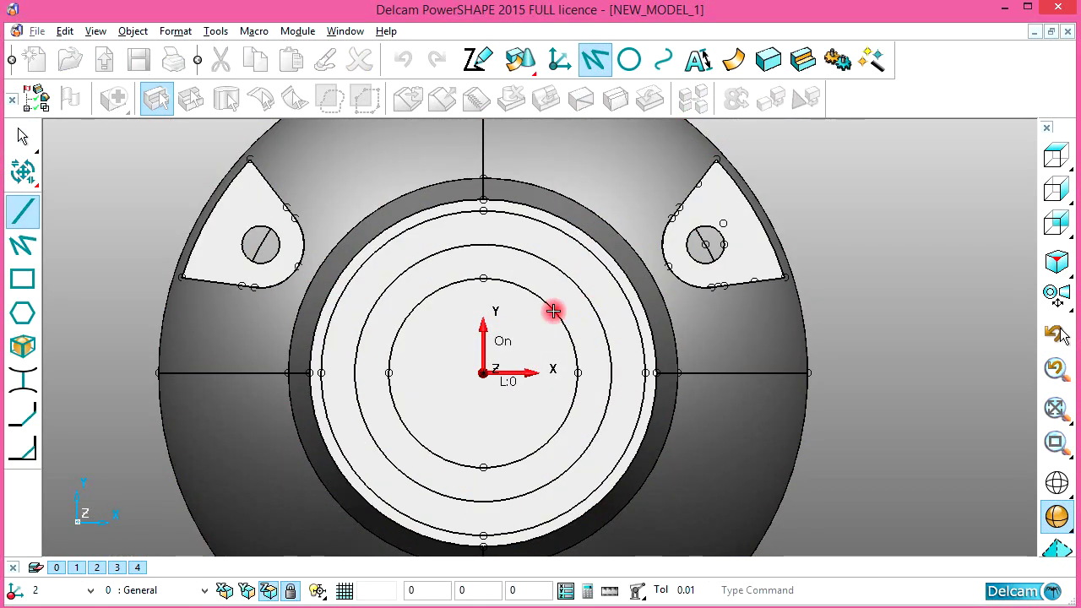
{"action": "type", "text": "10"}
{"action": "key", "text": "Return"}
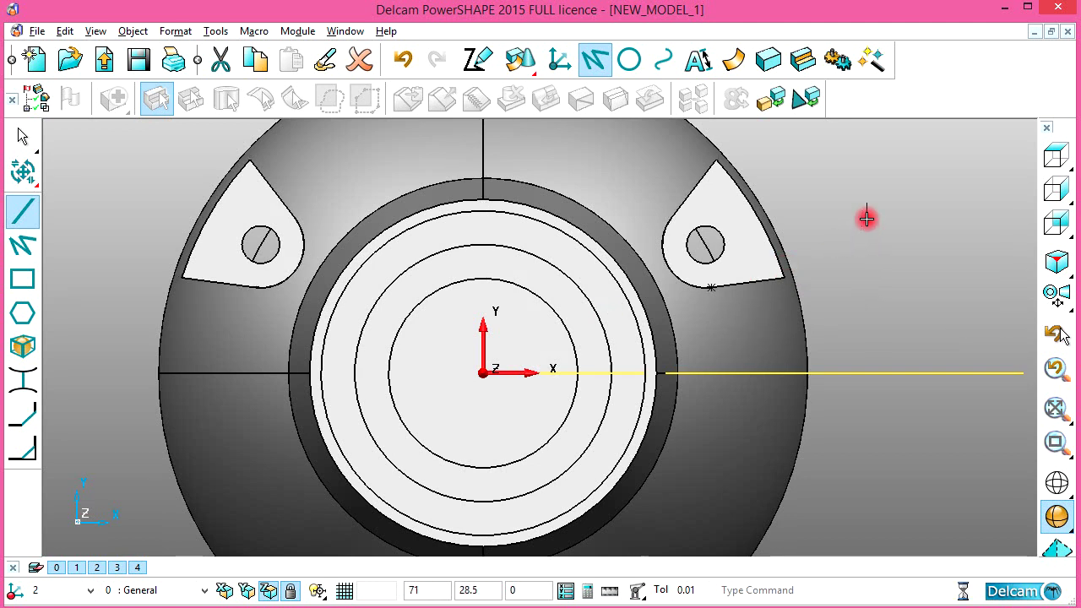
{"action": "right_click", "coordinate": [866, 218]}
{"action": "scroll", "coordinate": [632, 363], "scroll_direction": "up", "scroll_amount": 3}
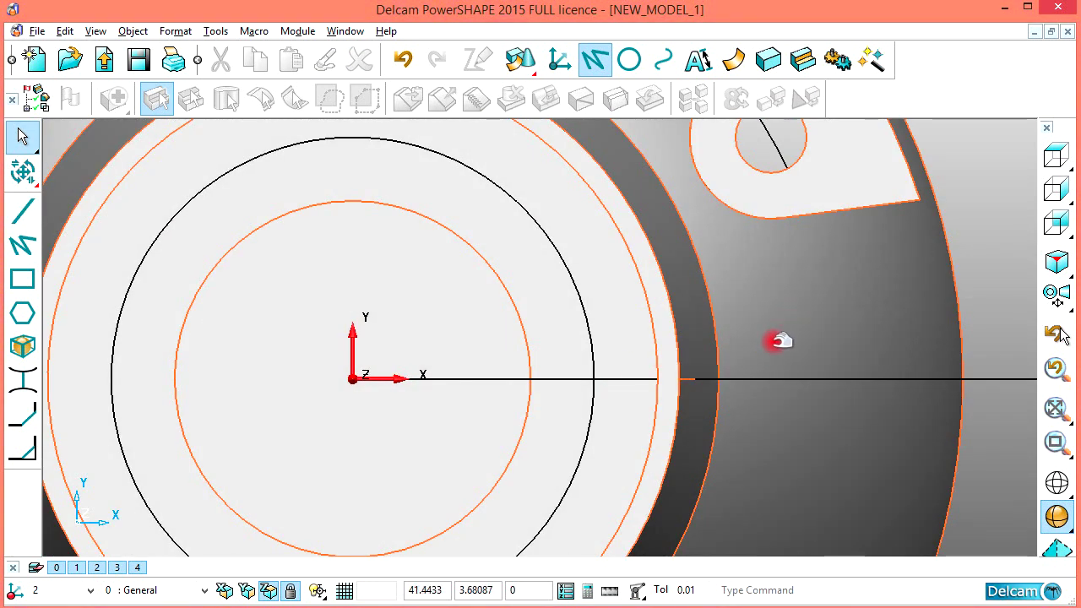
{"action": "left_click", "coordinate": [781, 340]}
Add a small circle where the line crosses the ring, then check the reference drawing
{"action": "left_click", "coordinate": [629, 59]}
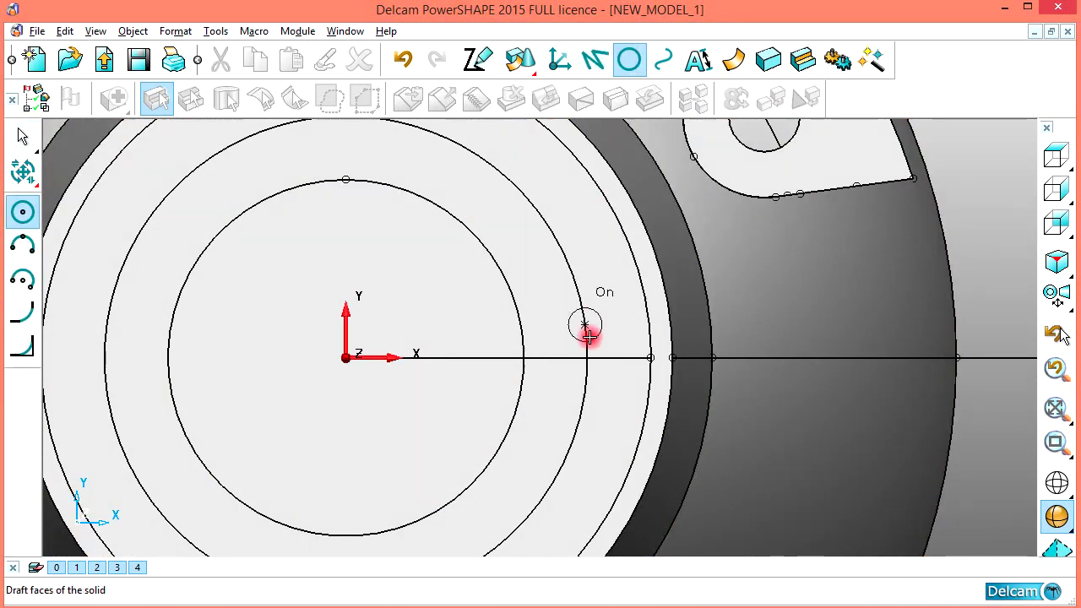
{"action": "right_click", "coordinate": [932, 199]}
{"action": "key", "text": "Escape"}
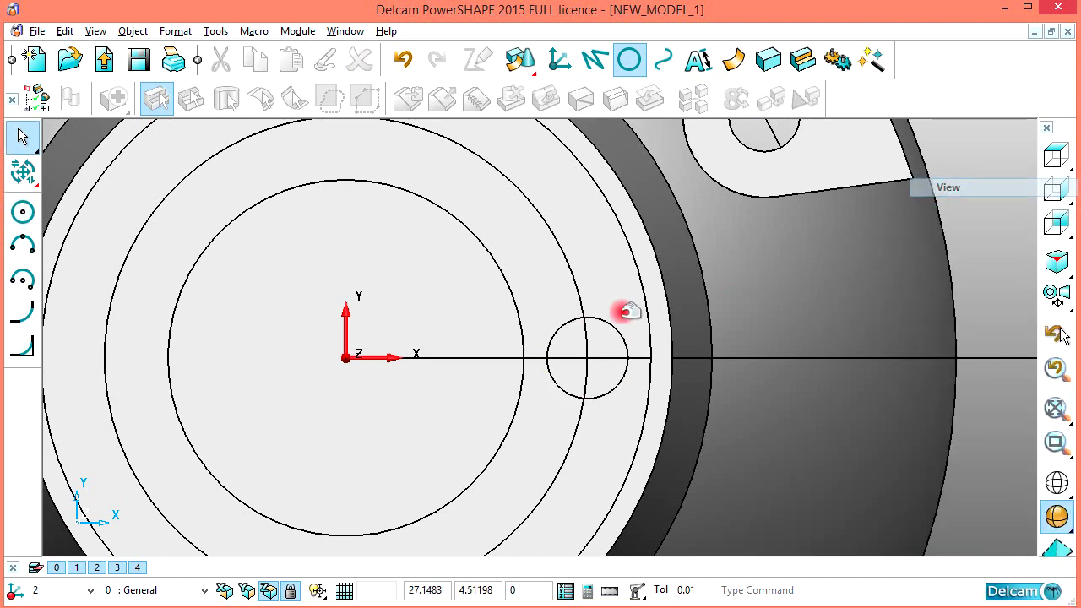
{"action": "left_click", "coordinate": [553, 324]}
{"action": "key", "text": "alt+Tab"}
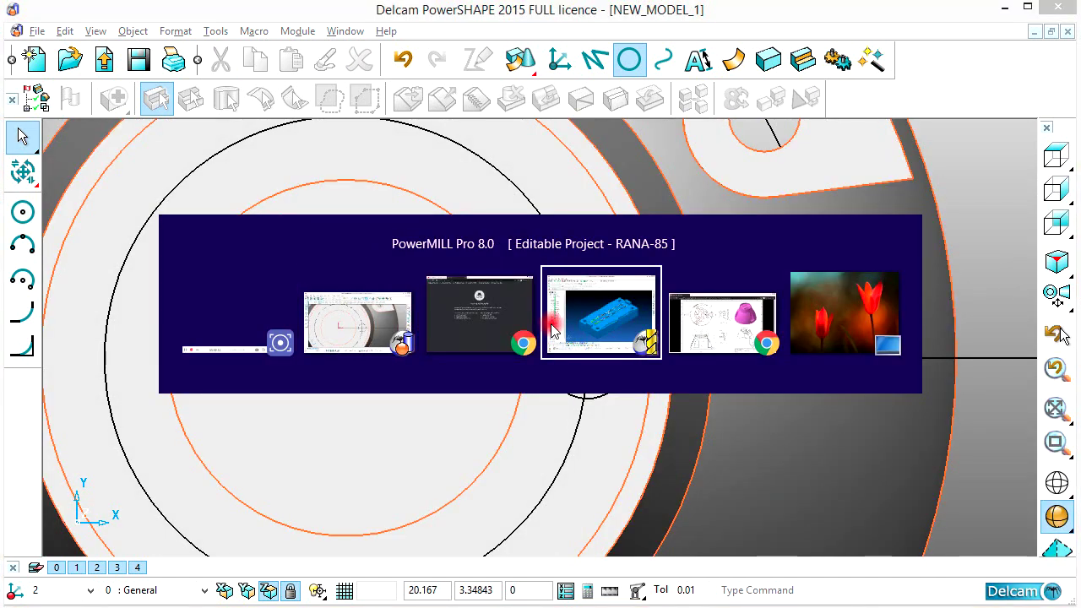
{"action": "key", "text": "alt+Tab"}
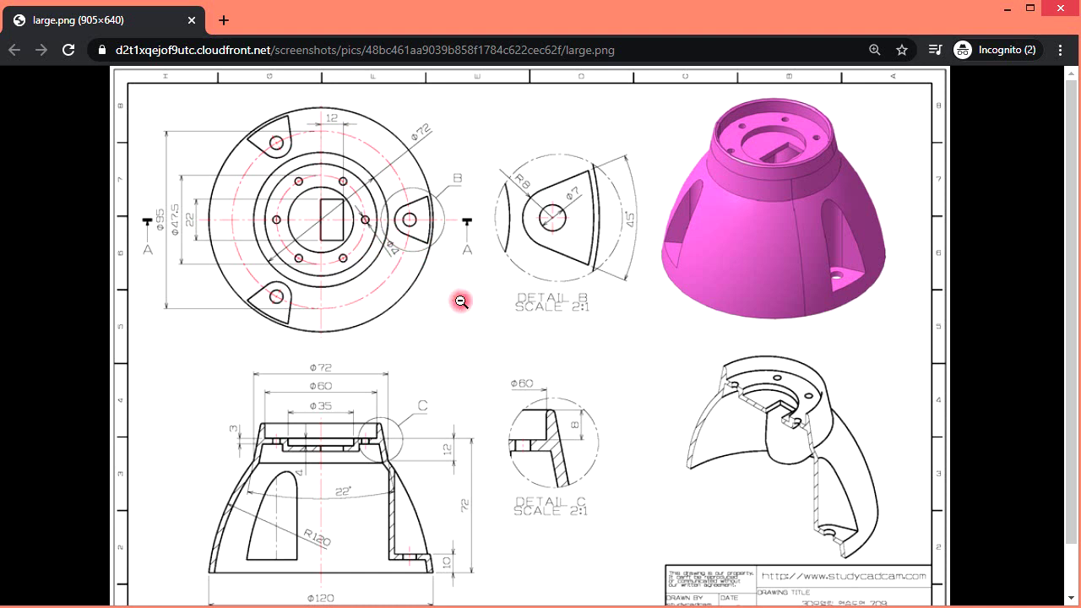
{"action": "key", "text": "alt+Tab"}
{"action": "key", "text": "Tab"}
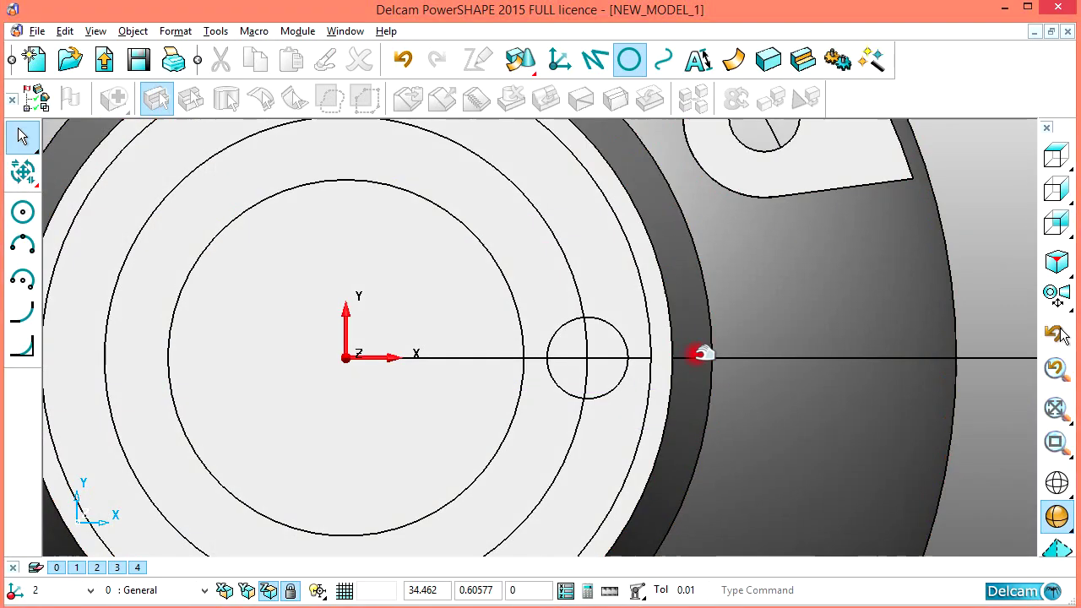
Change the small hole circle's radius to 2
{"action": "left_click", "coordinate": [614, 329]}
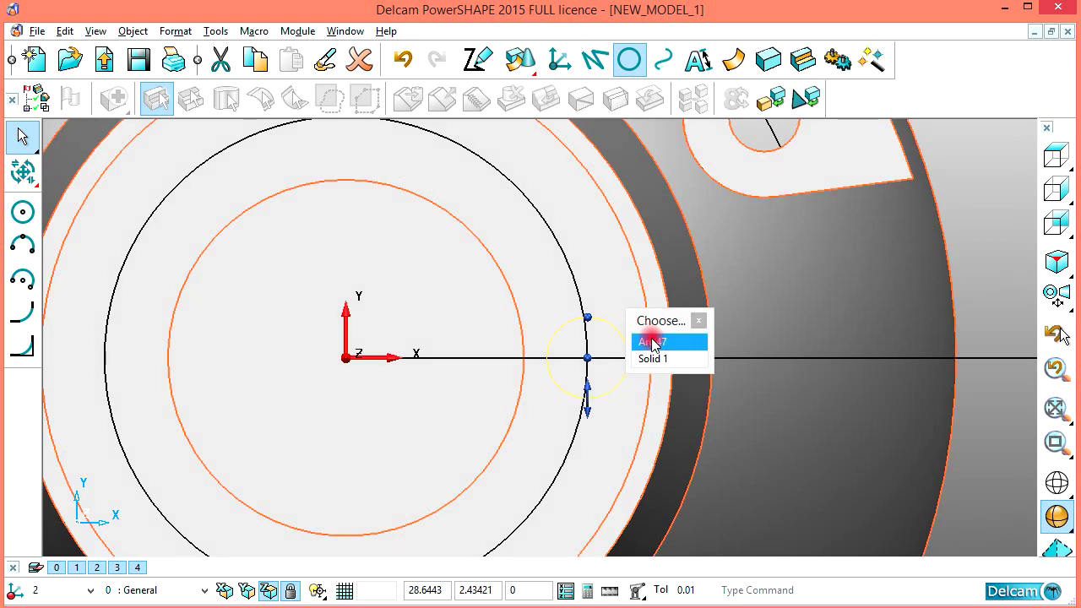
{"action": "left_click", "coordinate": [648, 341]}
{"action": "double_click", "coordinate": [627, 329]}
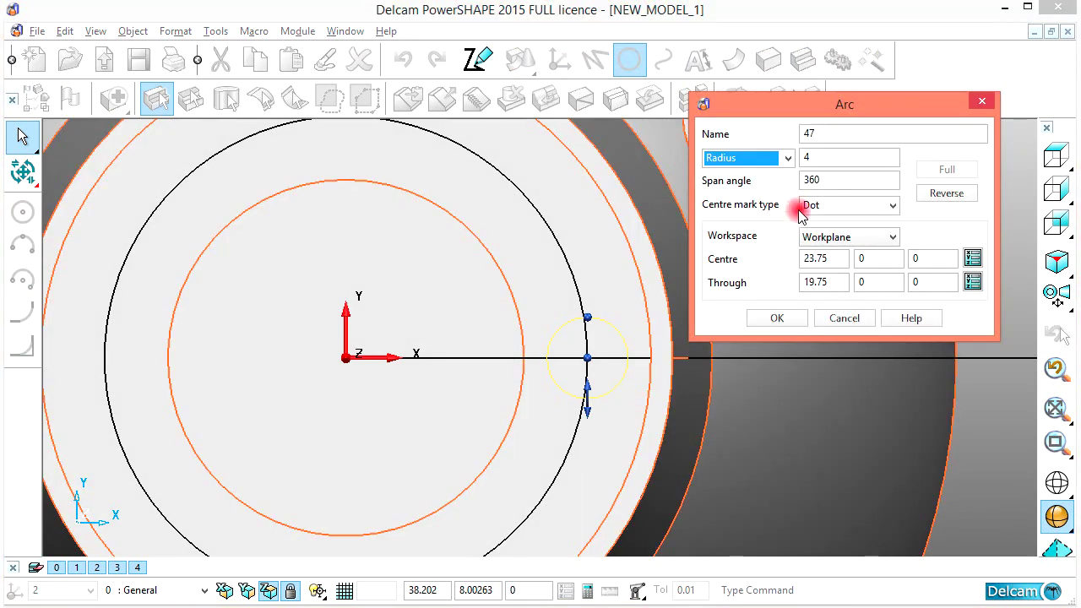
{"action": "left_click", "coordinate": [818, 165]}
{"action": "type", "text": "2"}
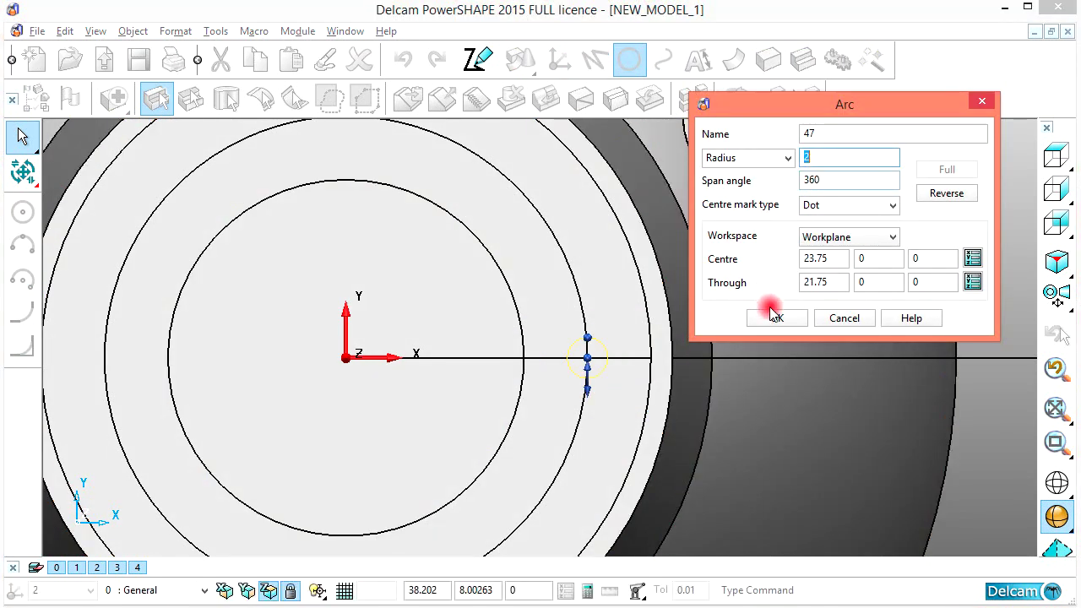
{"action": "left_click", "coordinate": [776, 318]}
Circular-pattern the hole circle into six copies around the 47.5 pitch circle
{"action": "left_click", "coordinate": [19, 168]}
{"action": "left_click", "coordinate": [30, 304]}
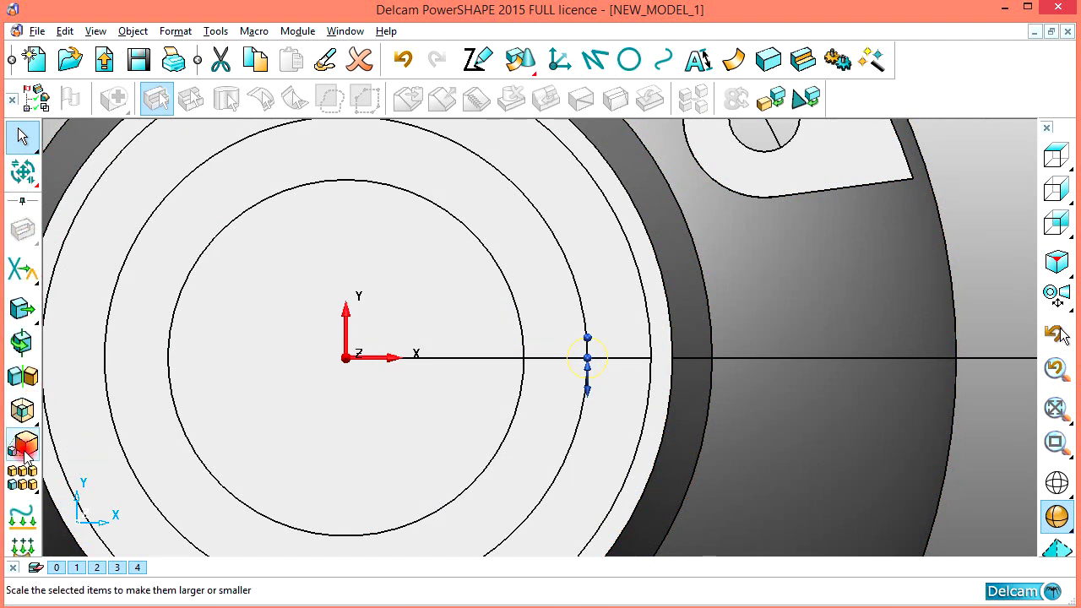
{"action": "left_click", "coordinate": [179, 179]}
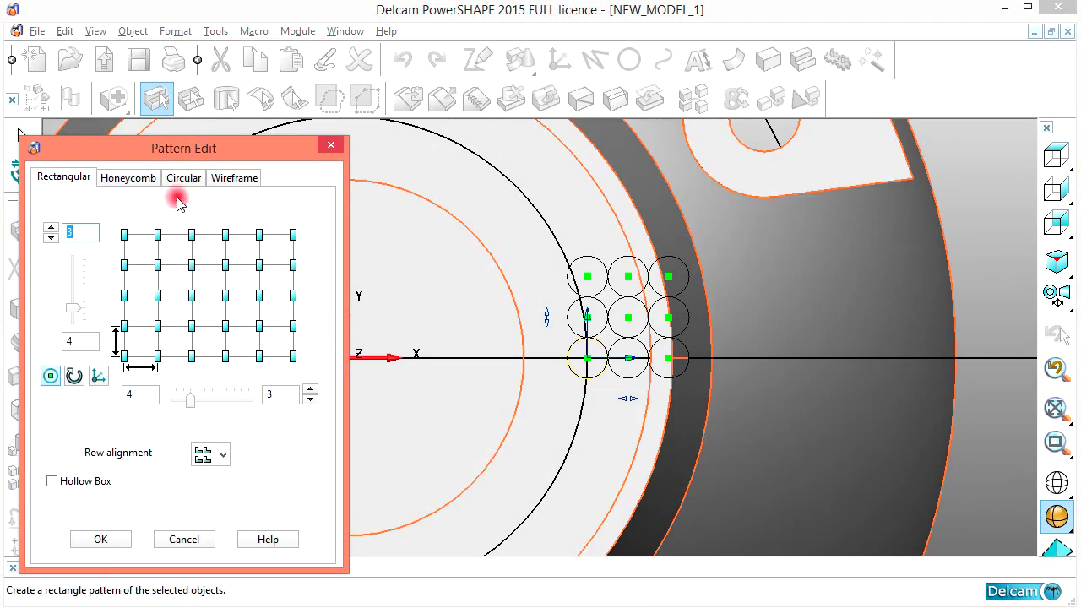
{"action": "left_click", "coordinate": [116, 539]}
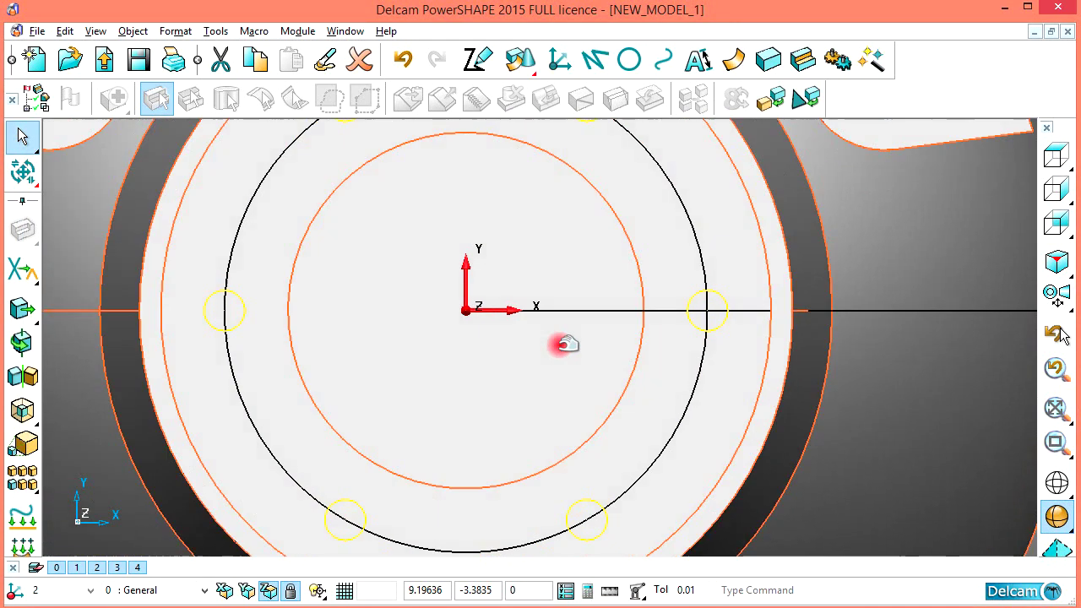
Extrude the six radius-2 circles into rods 70 long in both directions
{"action": "scroll", "coordinate": [557, 342], "scroll_direction": "down", "scroll_amount": 5}
{"action": "mouse_move", "coordinate": [592, 382]}
{"action": "middle_mouse_down"}
{"action": "mouse_move", "coordinate": [628, 386]}
{"action": "mouse_move", "coordinate": [567, 316]}
{"action": "mouse_move", "coordinate": [540, 338]}
{"action": "mouse_move", "coordinate": [615, 295]}
{"action": "middle_mouse_up"}
{"action": "left_click", "coordinate": [769, 59]}
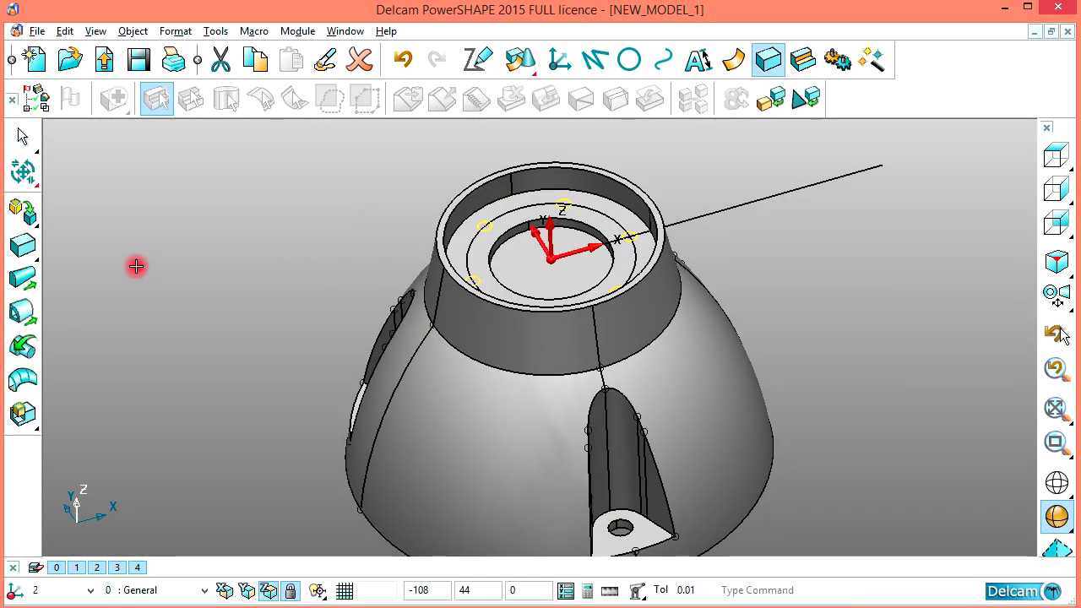
{"action": "left_click", "coordinate": [22, 278]}
{"action": "left_click", "coordinate": [228, 221]}
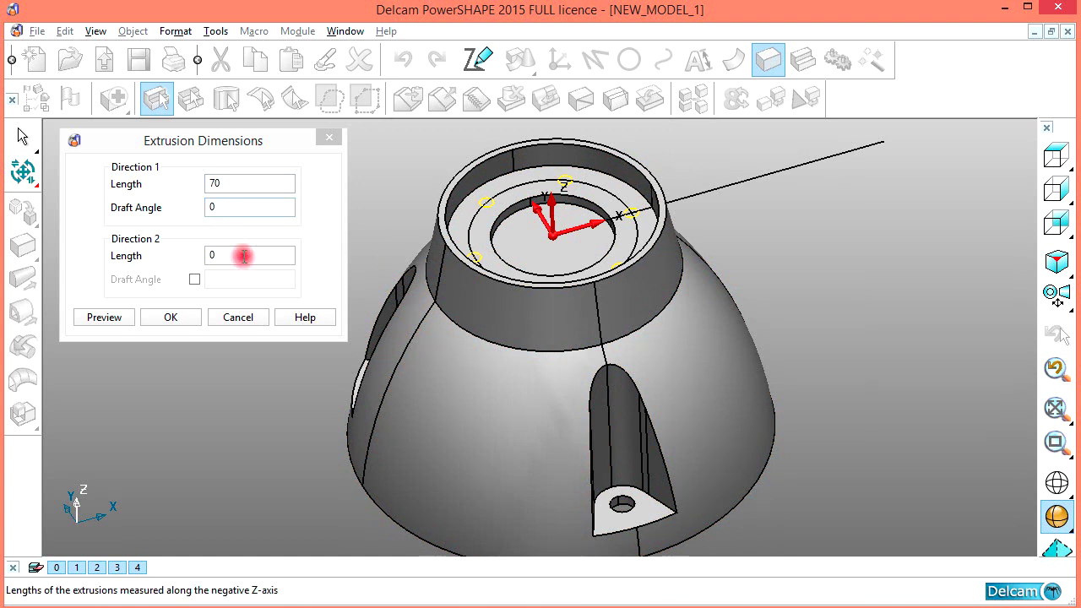
{"action": "left_click", "coordinate": [244, 256]}
{"action": "type", "text": "70"}
{"action": "left_click", "coordinate": [118, 325]}
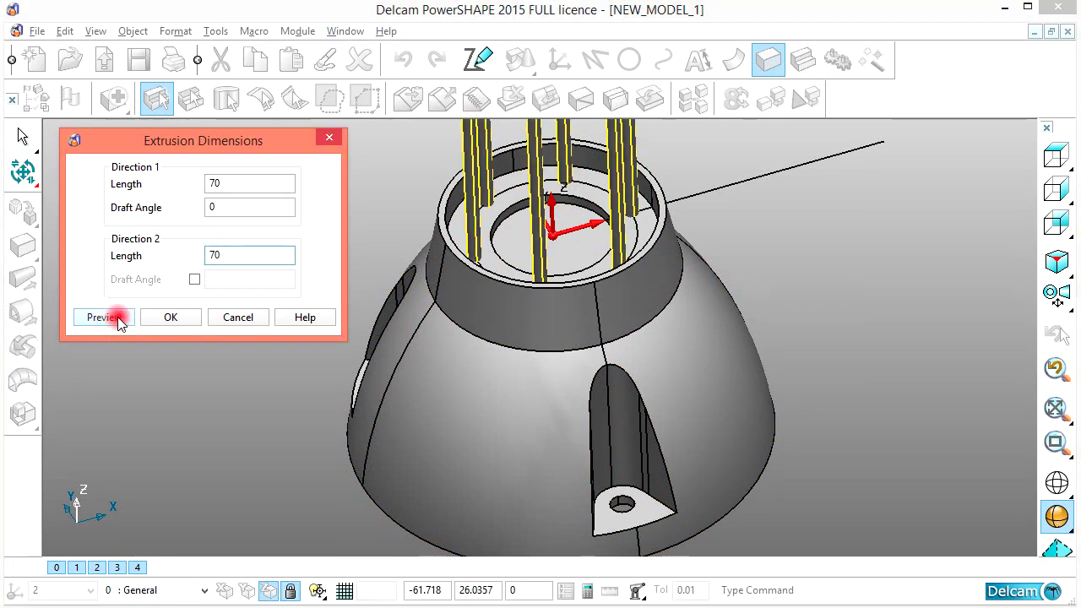
{"action": "left_click", "coordinate": [171, 318]}
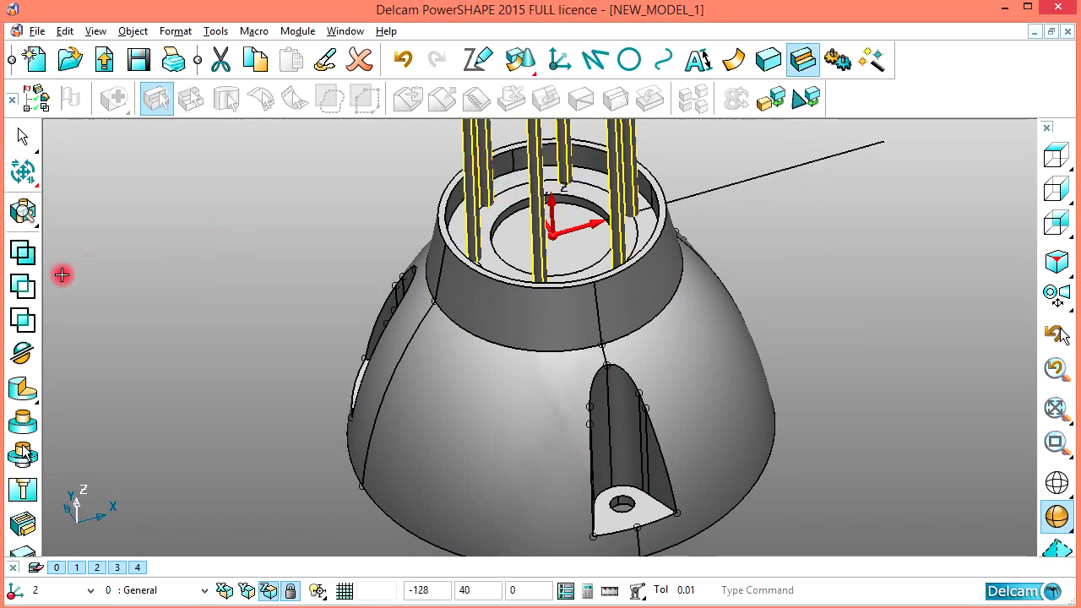
Subtract the six pin extrusions from the solid, leaving six holes on the 23.75 ring, and view from top
{"action": "left_click", "coordinate": [23, 285]}
{"action": "mouse_move", "coordinate": [639, 197]}
{"action": "middle_mouse_down"}
{"action": "mouse_move", "coordinate": [484, 401]}
{"action": "mouse_move", "coordinate": [521, 381]}
{"action": "middle_mouse_up"}
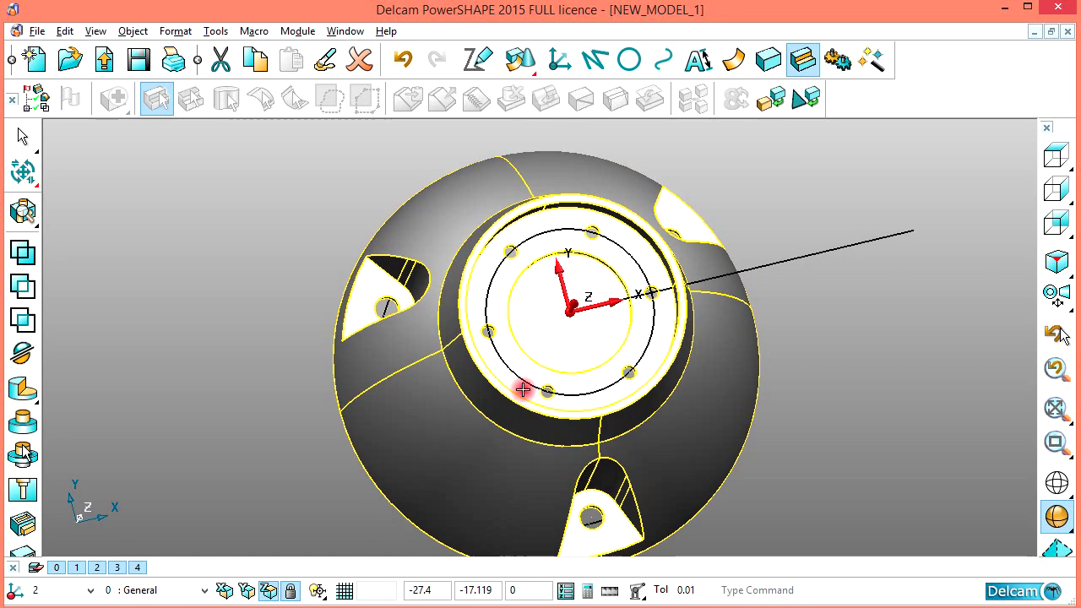
{"action": "left_click", "coordinate": [856, 309]}
{"action": "middle_click_drag", "start_coordinate": [656, 379], "coordinate": [810, 215]}
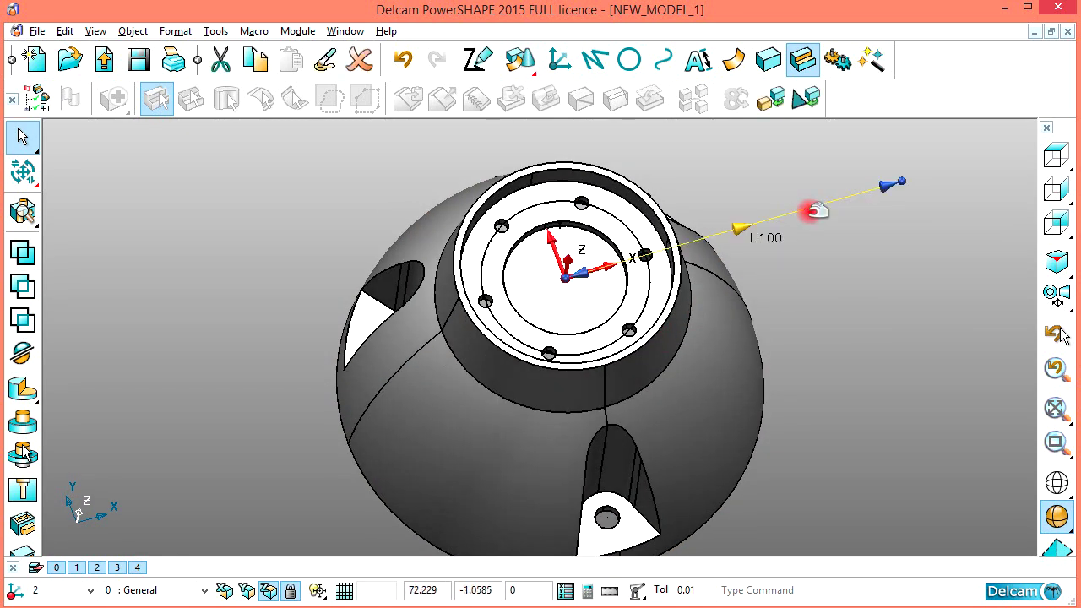
{"action": "scroll", "coordinate": [622, 237], "scroll_direction": "up", "scroll_amount": 2}
{"action": "left_click", "coordinate": [813, 183]}
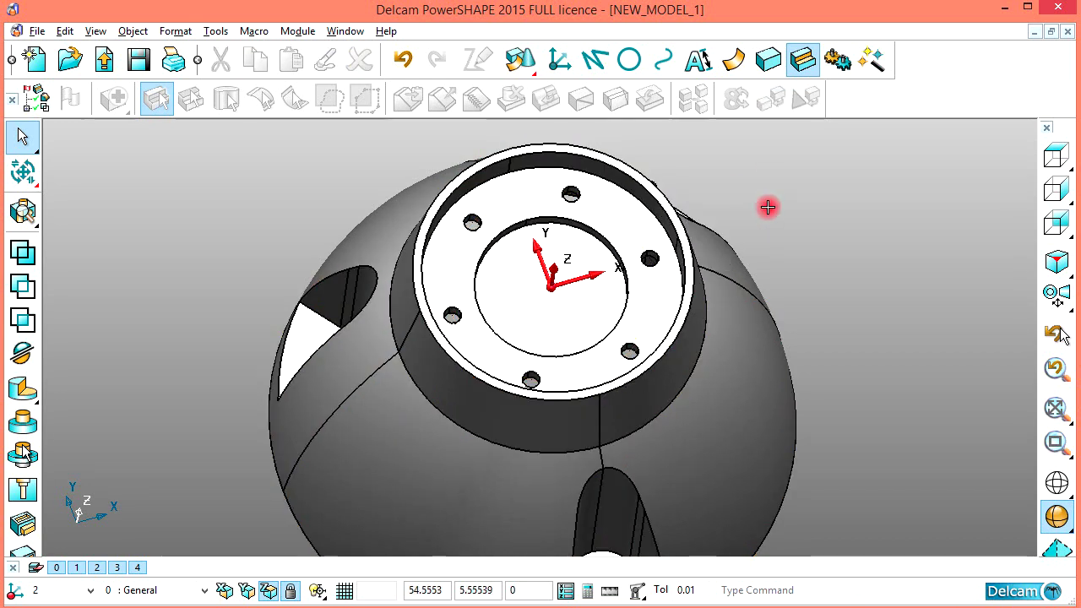
{"action": "mouse_move", "coordinate": [790, 228]}
{"action": "middle_mouse_down"}
{"action": "mouse_move", "coordinate": [659, 389]}
{"action": "mouse_move", "coordinate": [639, 164]}
{"action": "mouse_move", "coordinate": [583, 384]}
{"action": "mouse_move", "coordinate": [681, 270]}
{"action": "mouse_move", "coordinate": [514, 321]}
{"action": "mouse_move", "coordinate": [642, 400]}
{"action": "mouse_move", "coordinate": [761, 338]}
{"action": "middle_mouse_up"}
{"action": "left_click", "coordinate": [1051, 164]}
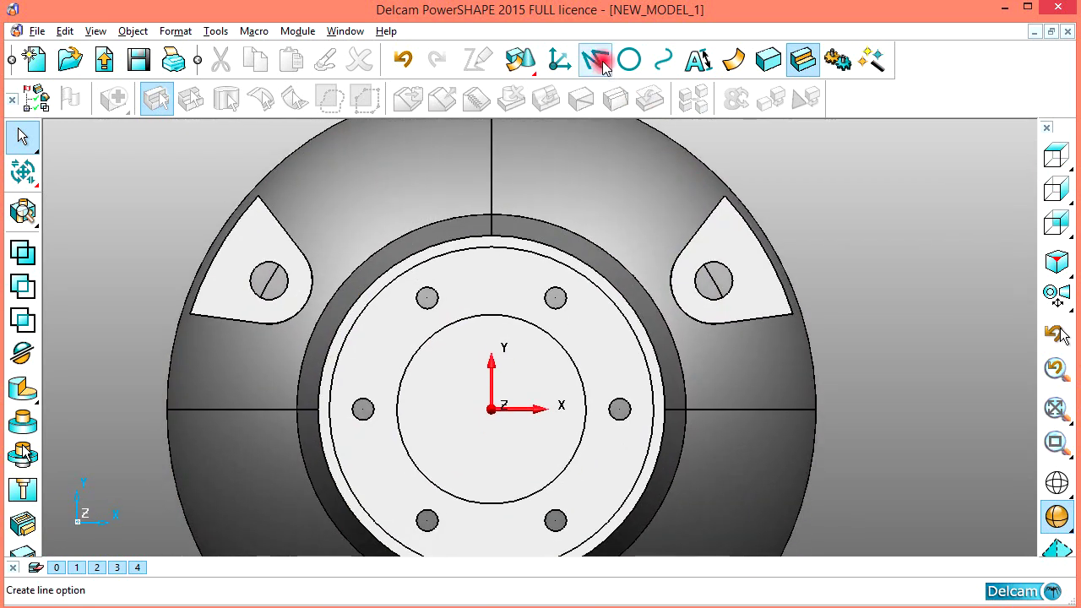
Bring the Chrome reference drawing to the front
{"action": "left_click", "coordinate": [595, 58]}
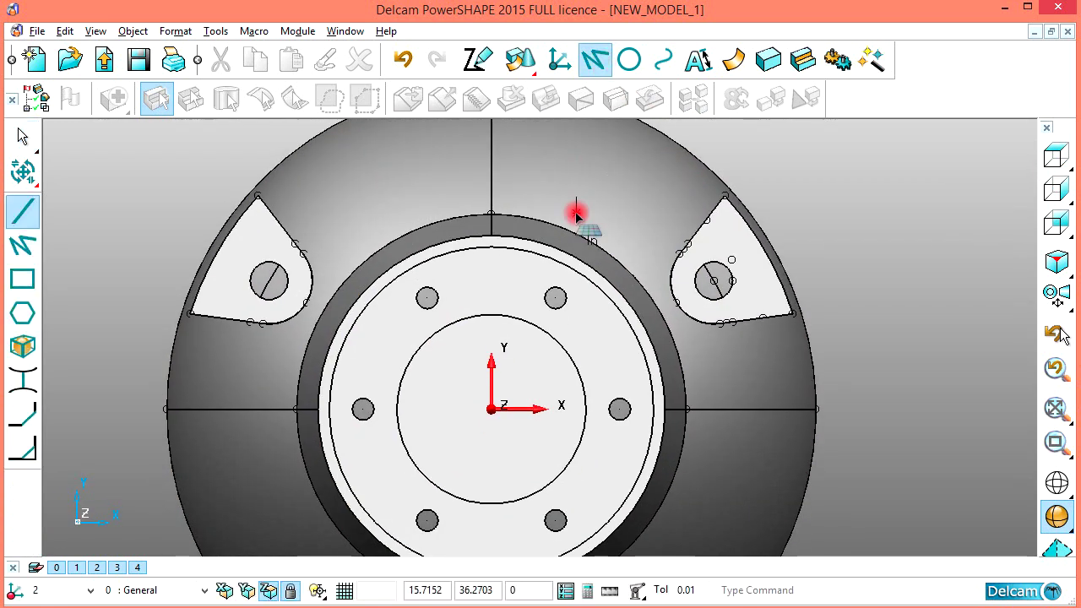
{"action": "key", "text": "alt+Tab"}
{"action": "left_click", "coordinate": [365, 274]}
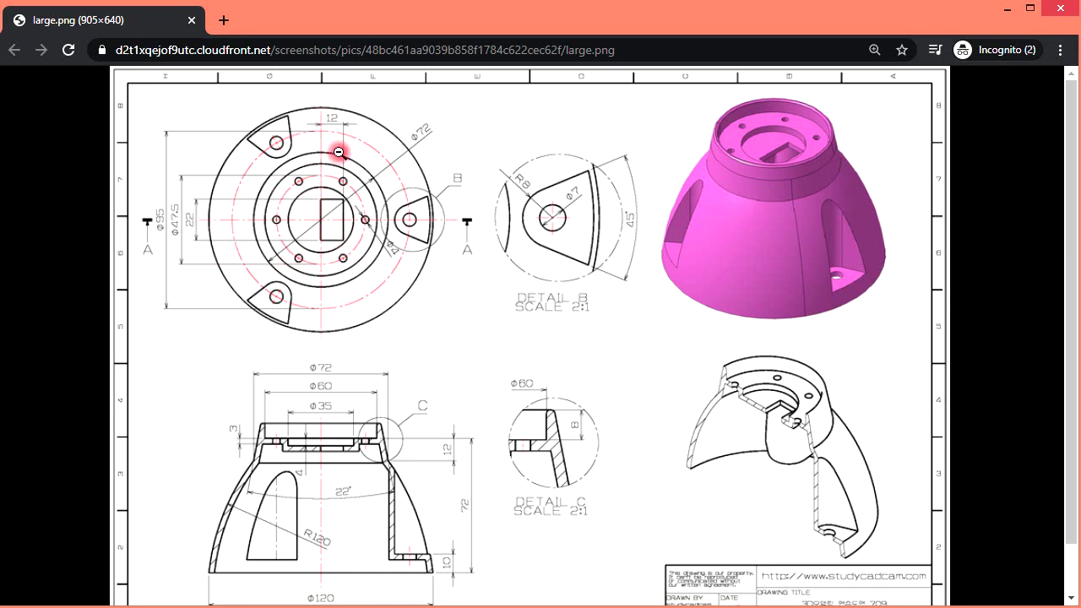
Switch from the Chrome drawing back to the PowerSHAPE top-view model
{"action": "key", "text": "alt+Tab"}
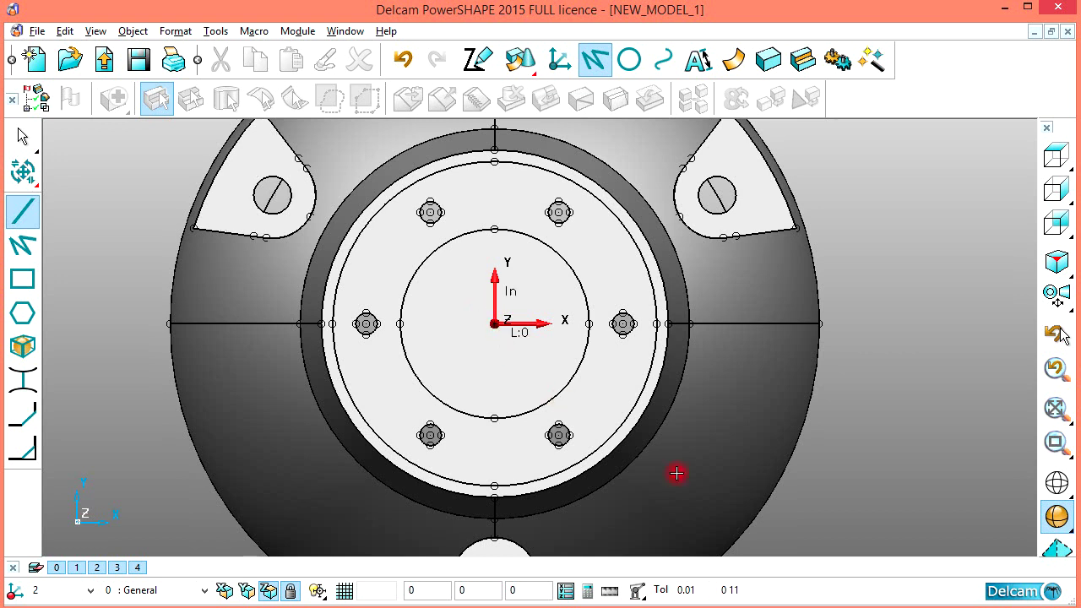
Switch to wireframe and set the vertical origin line's length to 22
{"action": "right_click", "coordinate": [936, 242]}
{"action": "left_click", "coordinate": [23, 211]}
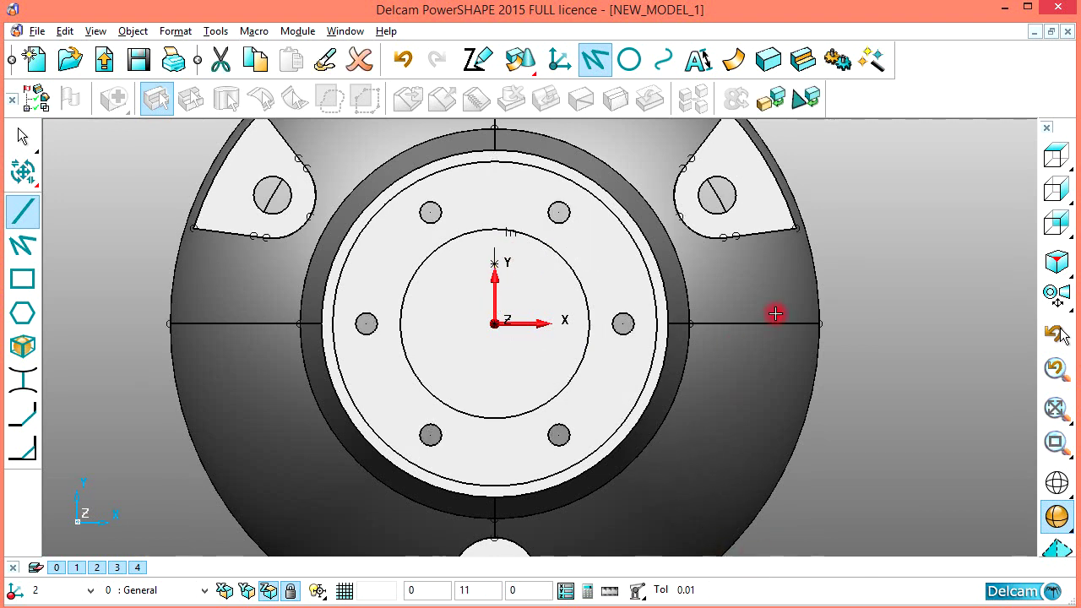
{"action": "right_click", "coordinate": [862, 217]}
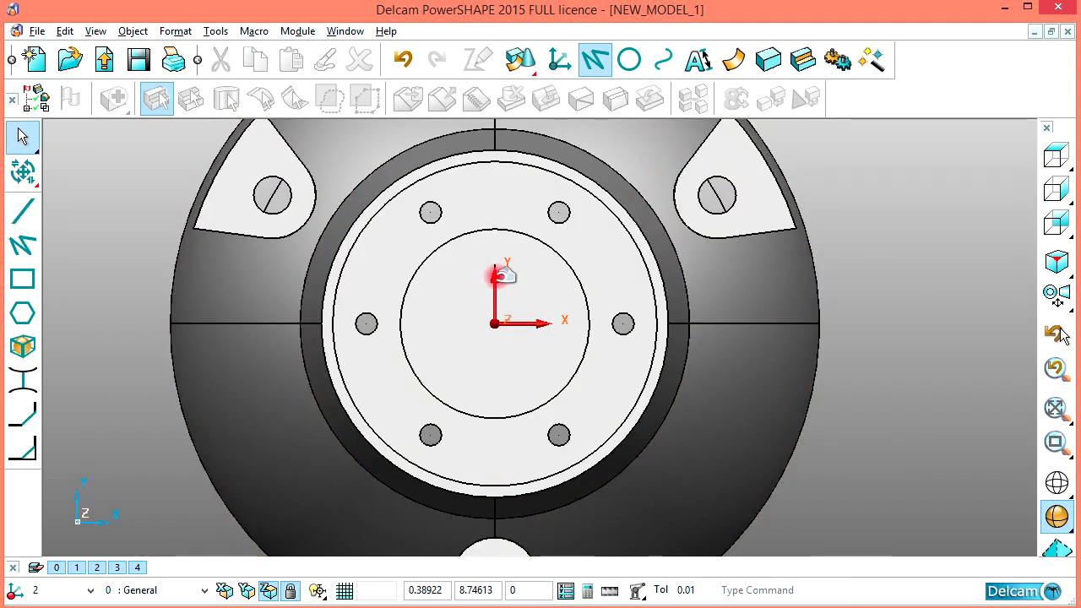
{"action": "left_click", "coordinate": [499, 274]}
{"action": "left_click", "coordinate": [1056, 482]}
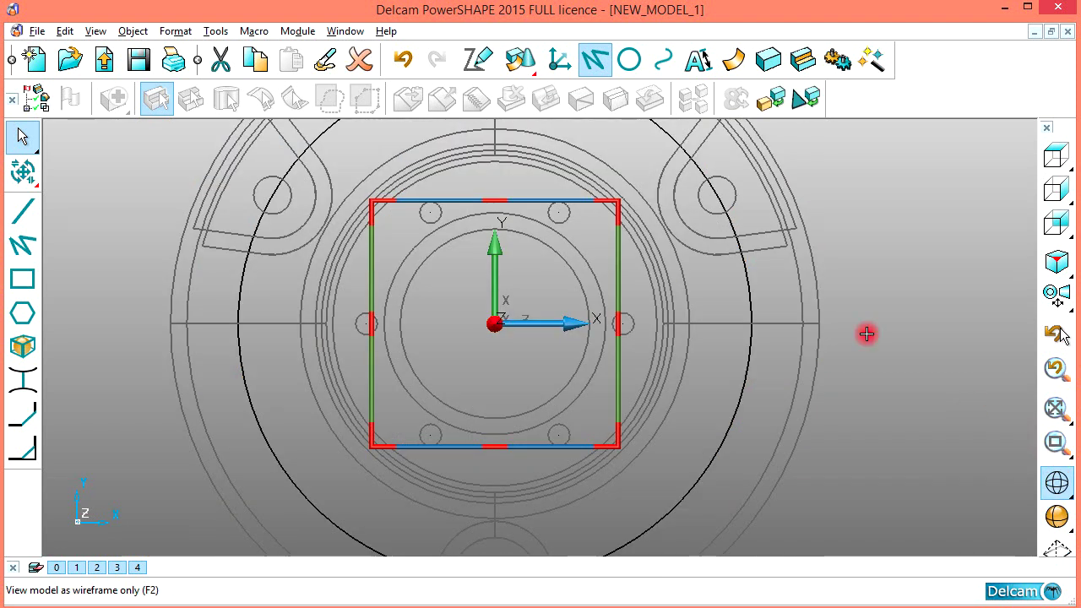
{"action": "left_click", "coordinate": [524, 280]}
{"action": "scroll", "coordinate": [524, 280], "scroll_direction": "up", "scroll_amount": 2}
{"action": "scroll", "coordinate": [483, 272], "scroll_direction": "up", "scroll_amount": 3}
{"action": "scroll", "coordinate": [482, 279], "scroll_direction": "down", "scroll_amount": 2}
{"action": "double_click", "coordinate": [482, 282]}
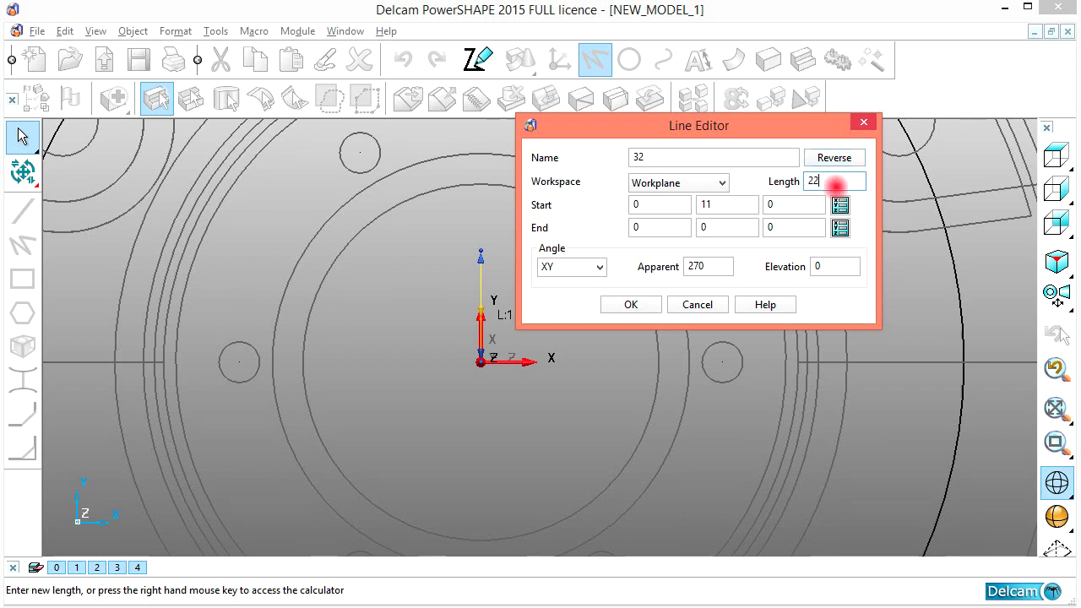
{"action": "left_click", "coordinate": [626, 304]}
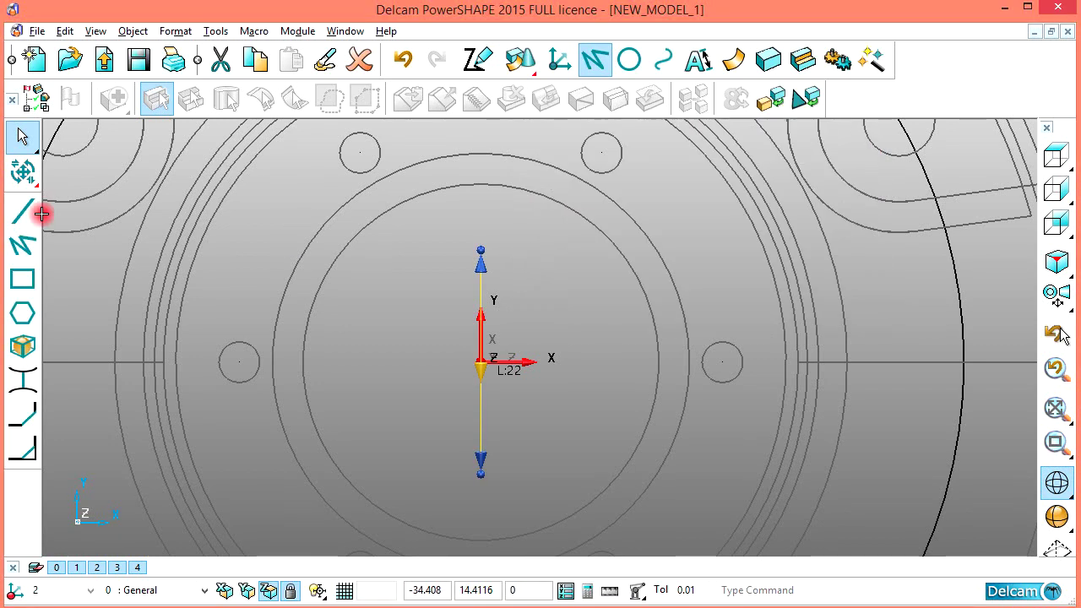
Offset the line by 12 and draw top and bottom lines to close the rectangle
{"action": "left_click", "coordinate": [22, 171]}
{"action": "left_click", "coordinate": [22, 410]}
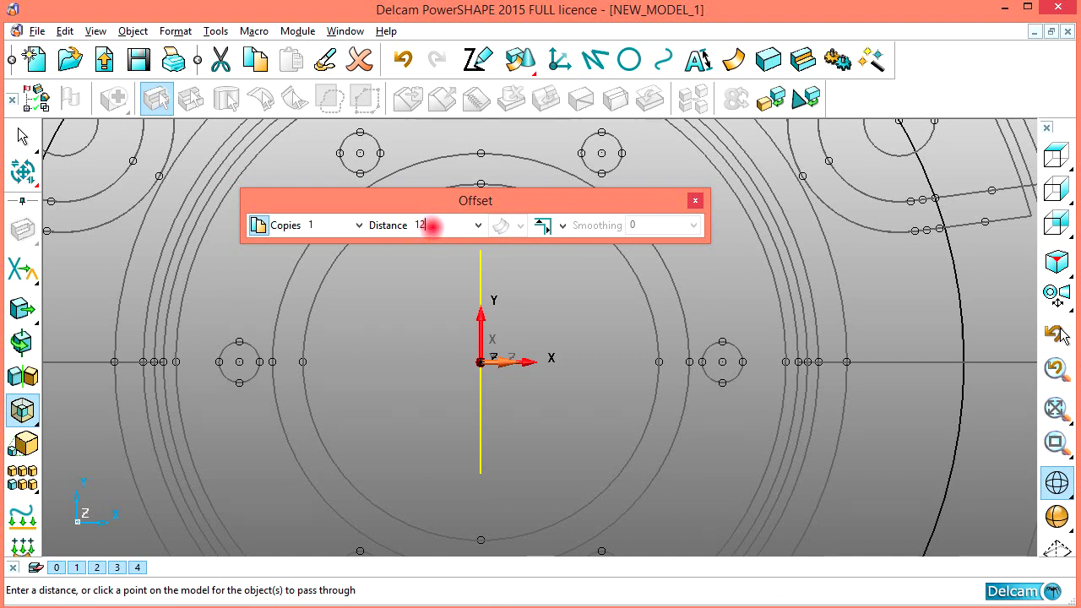
{"action": "left_click", "coordinate": [696, 201]}
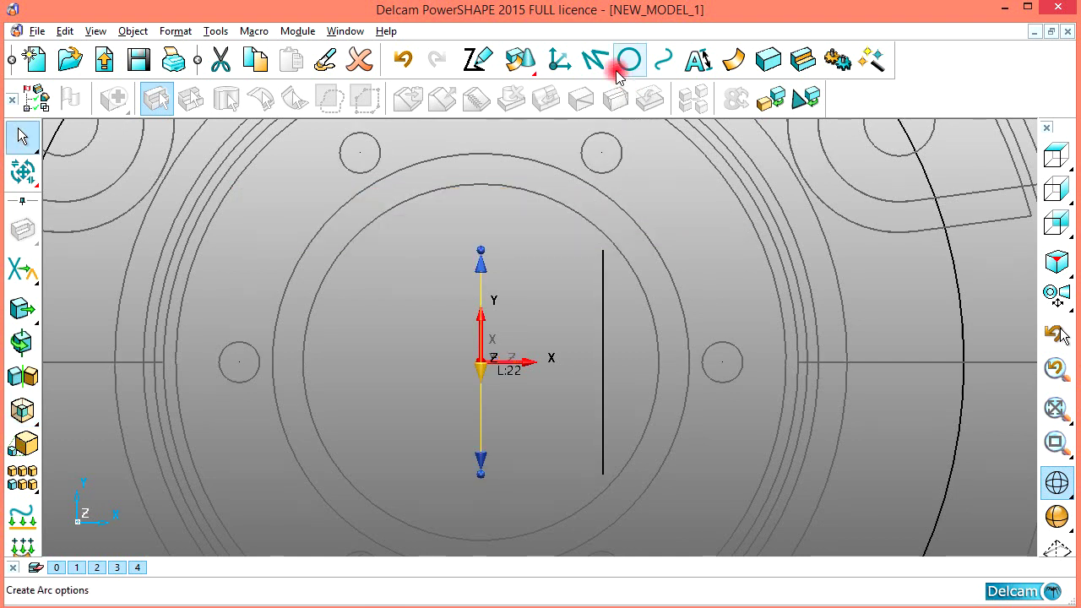
{"action": "left_click", "coordinate": [595, 59]}
{"action": "left_click", "coordinate": [603, 250]}
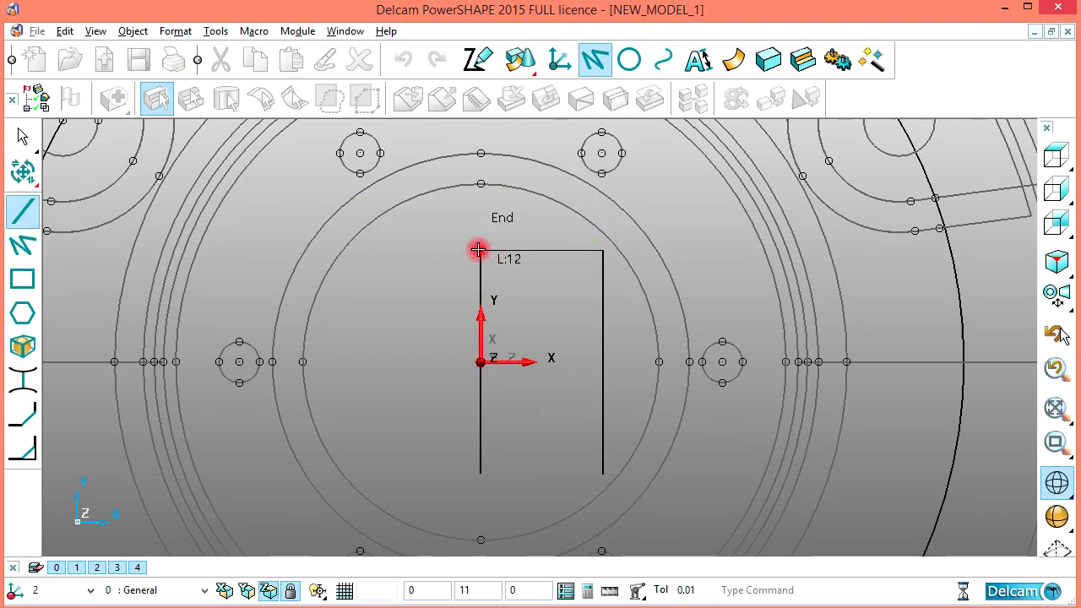
{"action": "left_click", "coordinate": [478, 250]}
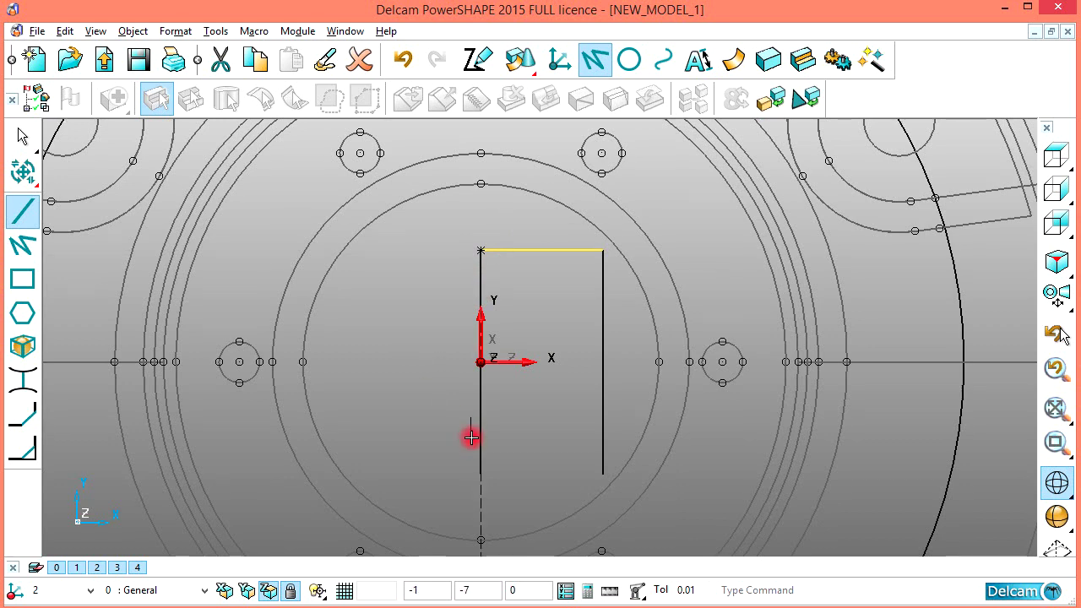
{"action": "left_click", "coordinate": [599, 475]}
{"action": "scroll", "coordinate": [667, 437], "scroll_direction": "down", "scroll_amount": 2}
{"action": "scroll", "coordinate": [845, 321], "scroll_direction": "down", "scroll_amount": 2}
Join the four lines of the 12 by 22 rectangle into one closed composite curve
{"action": "right_click", "coordinate": [947, 225]}
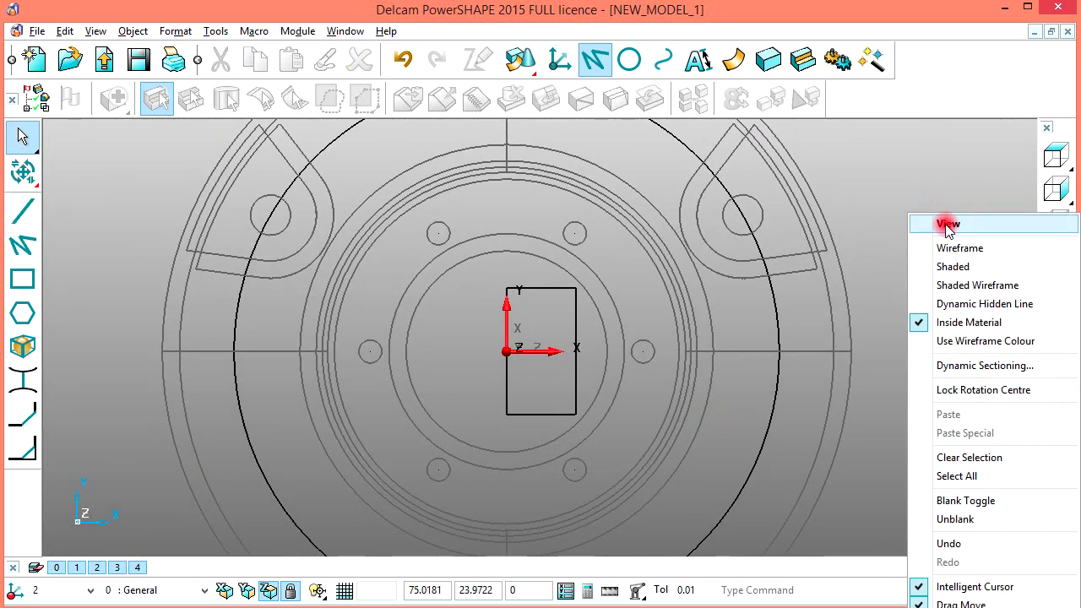
{"action": "middle_click_drag", "start_coordinate": [707, 476], "coordinate": [610, 262]}
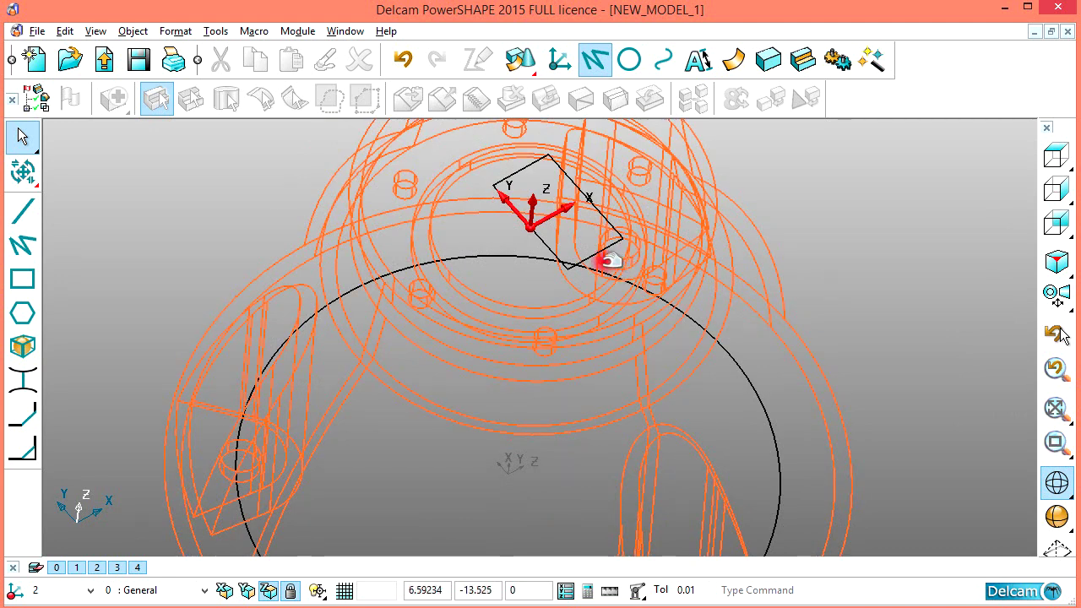
{"action": "left_click", "coordinate": [610, 262]}
{"action": "scroll", "coordinate": [615, 304], "scroll_direction": "down", "scroll_amount": 2}
{"action": "scroll", "coordinate": [617, 291], "scroll_direction": "down", "scroll_amount": 2}
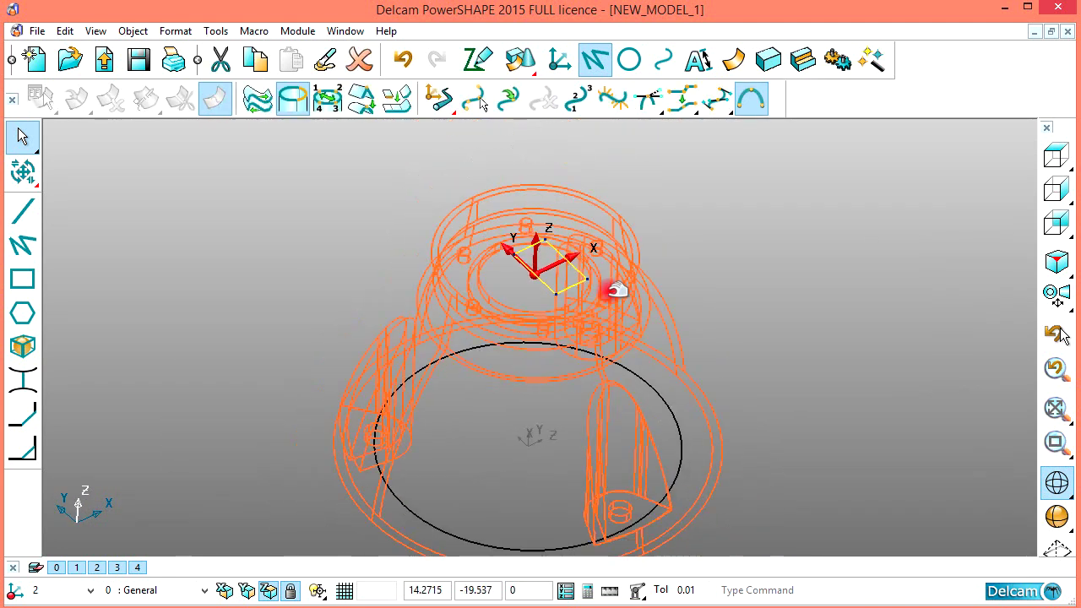
{"action": "left_click", "coordinate": [680, 238]}
{"action": "scroll", "coordinate": [739, 224], "scroll_direction": "up", "scroll_amount": 2}
{"action": "scroll", "coordinate": [717, 176], "scroll_direction": "up", "scroll_amount": 2}
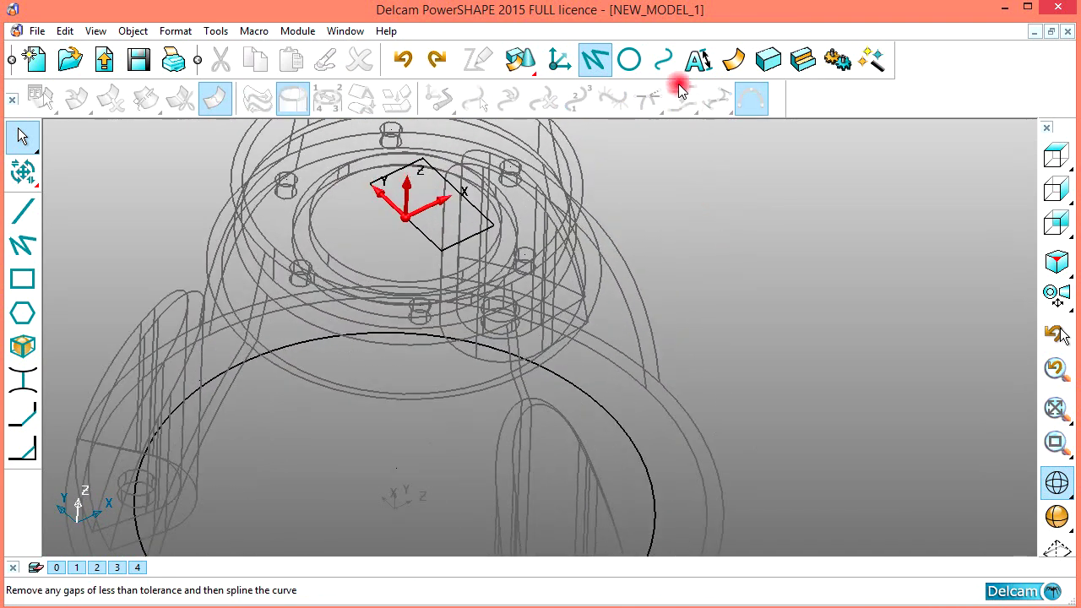
{"action": "left_click", "coordinate": [663, 60]}
{"action": "scroll", "coordinate": [512, 261], "scroll_direction": "up", "scroll_amount": 2}
{"action": "scroll", "coordinate": [498, 245], "scroll_direction": "up", "scroll_amount": 1}
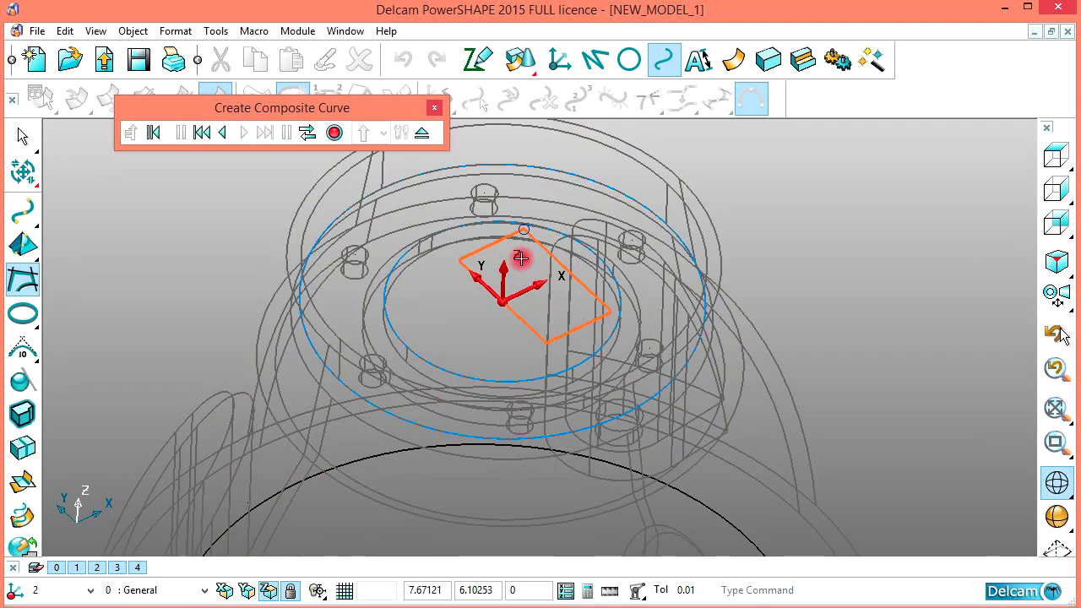
{"action": "left_click", "coordinate": [335, 132]}
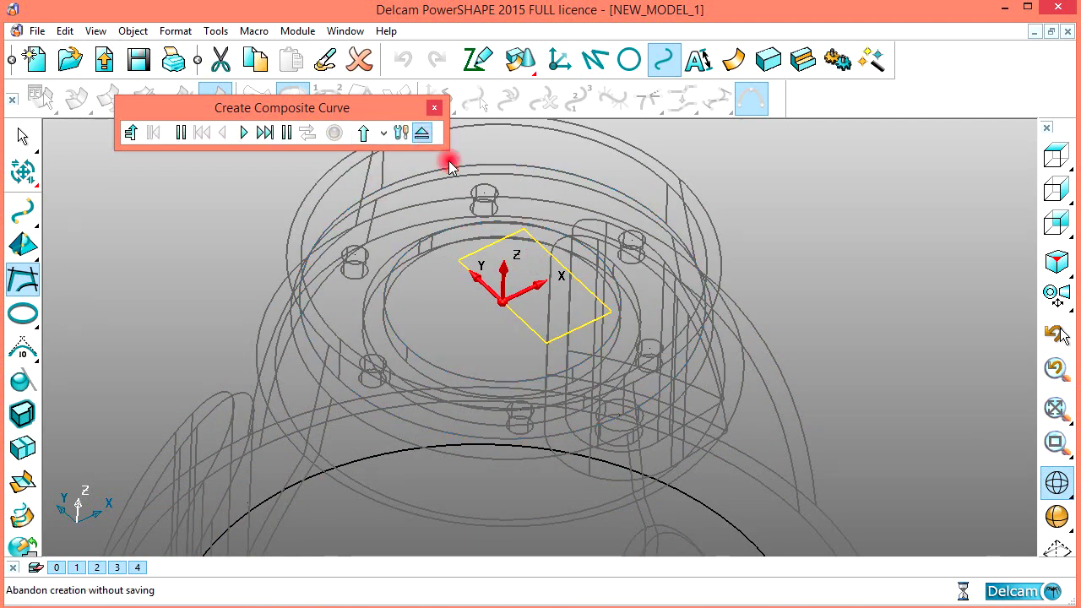
{"action": "scroll", "coordinate": [763, 343], "scroll_direction": "down", "scroll_amount": 1}
{"action": "scroll", "coordinate": [762, 345], "scroll_direction": "down", "scroll_amount": 2}
{"action": "scroll", "coordinate": [743, 329], "scroll_direction": "down", "scroll_amount": 2}
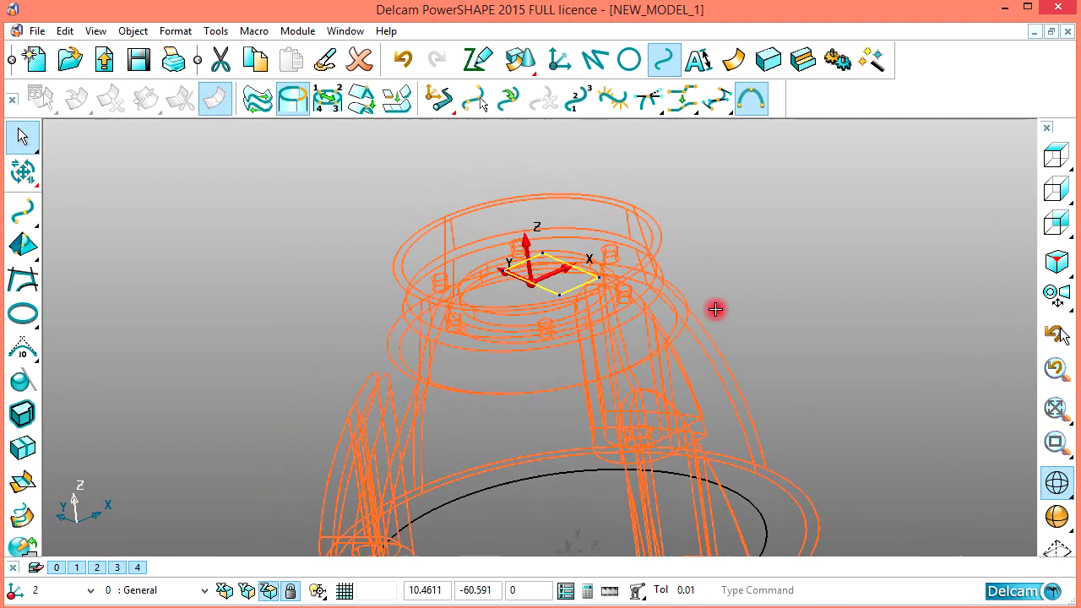
Extrude the rectangular composite curve to -113 so the slot solid passes through the part
{"action": "left_click", "coordinate": [767, 59]}
{"action": "left_click", "coordinate": [23, 279]}
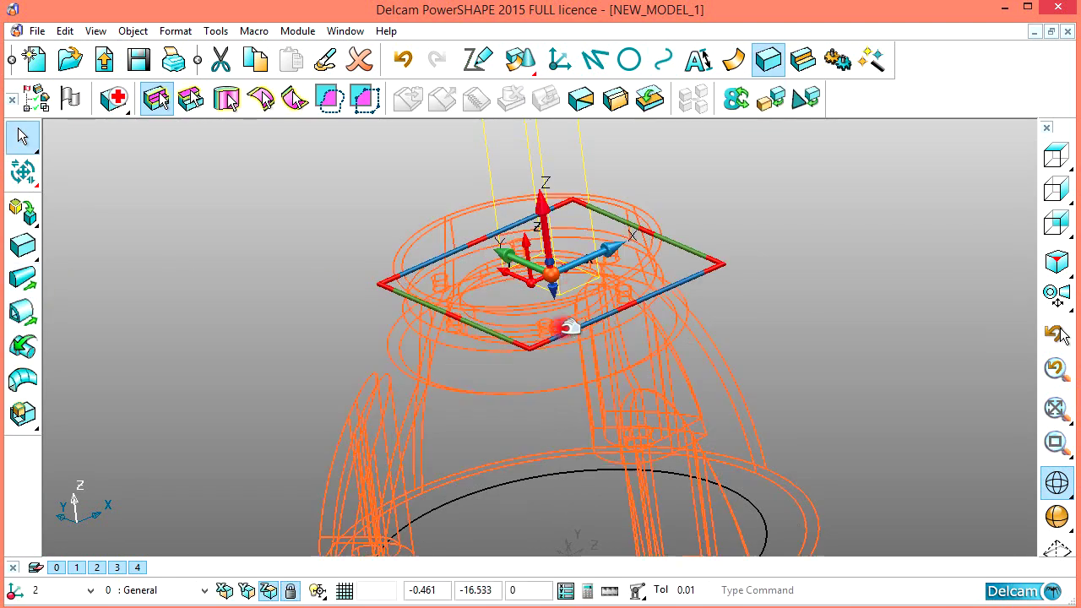
{"action": "left_click_drag", "start_coordinate": [570, 327], "coordinate": [581, 528]}
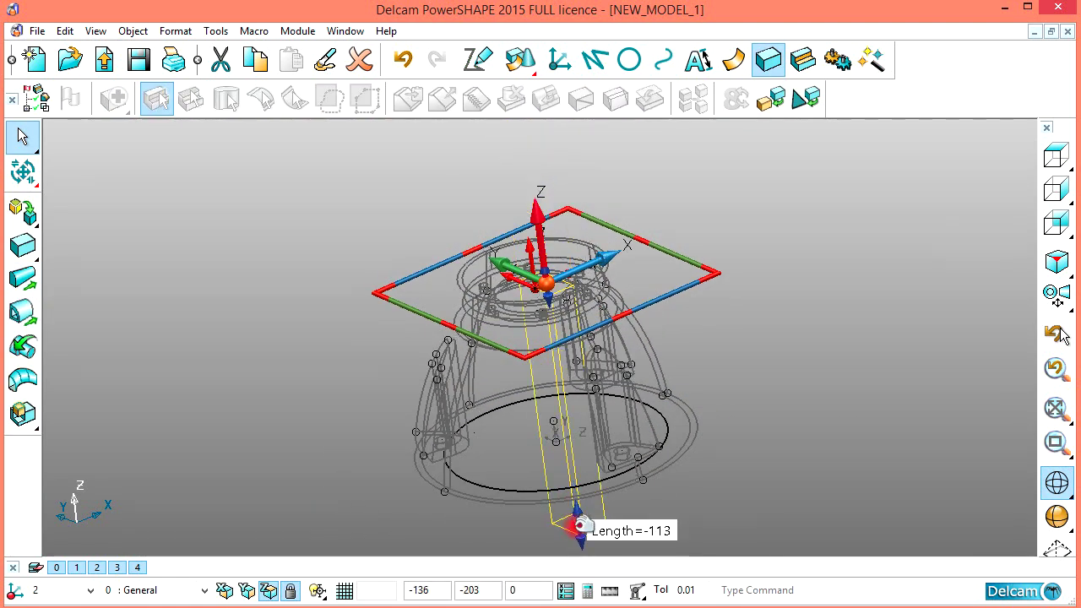
{"action": "scroll", "coordinate": [688, 333], "scroll_direction": "up", "scroll_amount": 2}
{"action": "scroll", "coordinate": [533, 456], "scroll_direction": "up", "scroll_amount": 2}
{"action": "middle_click_drag", "start_coordinate": [533, 456], "coordinate": [667, 238]}
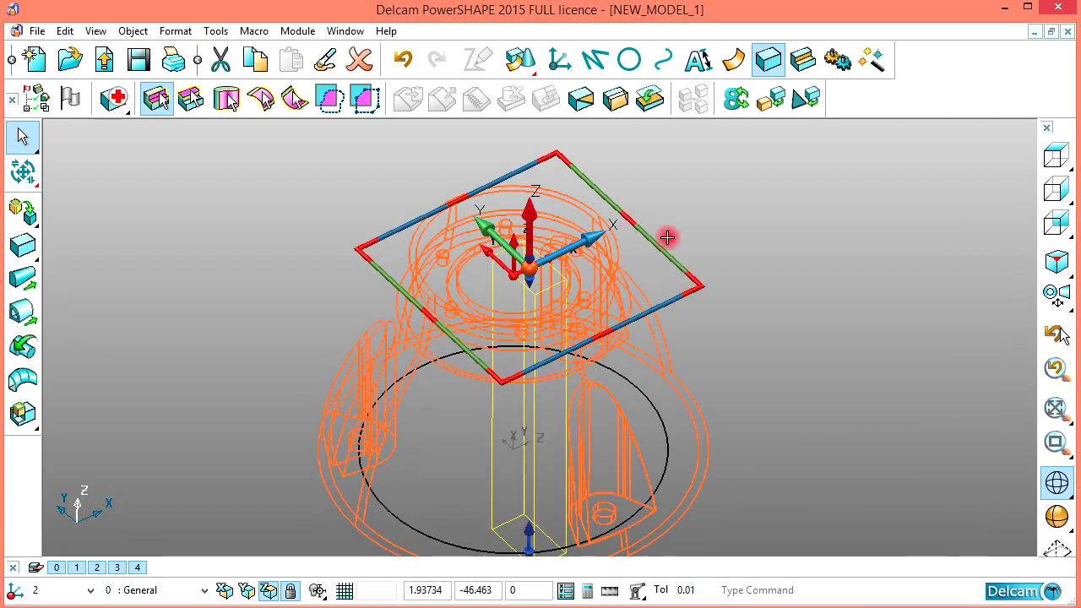
{"action": "left_click", "coordinate": [803, 59]}
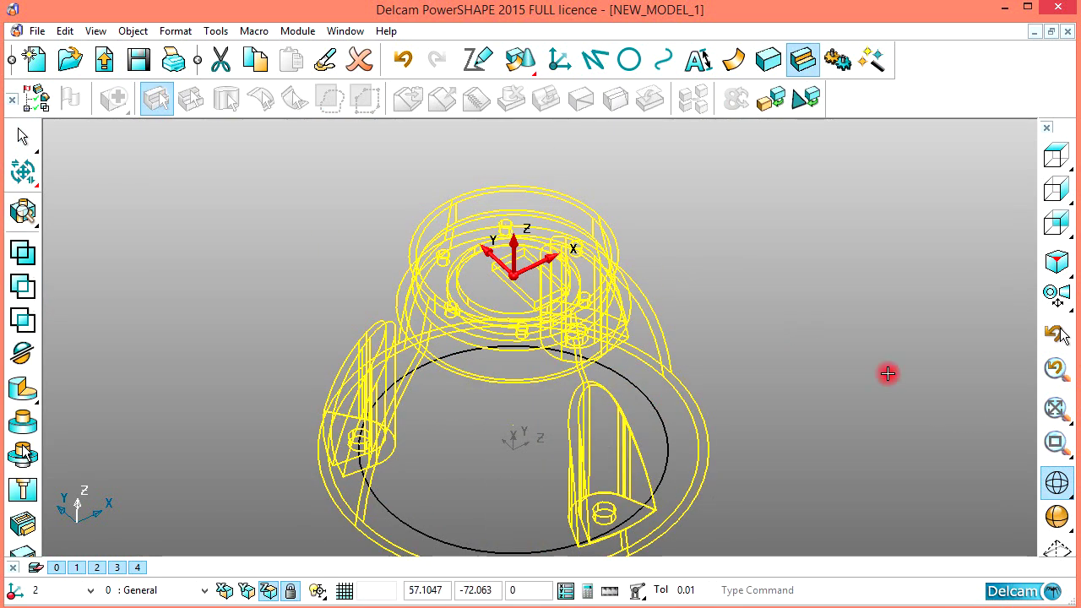
Shade the model and inspect the rectangular centre slot from isometric, top and underside views
{"action": "left_click", "coordinate": [1057, 517]}
{"action": "mouse_move", "coordinate": [770, 258]}
{"action": "middle_mouse_down"}
{"action": "mouse_move", "coordinate": [701, 379]}
{"action": "mouse_move", "coordinate": [589, 294]}
{"action": "middle_mouse_up"}
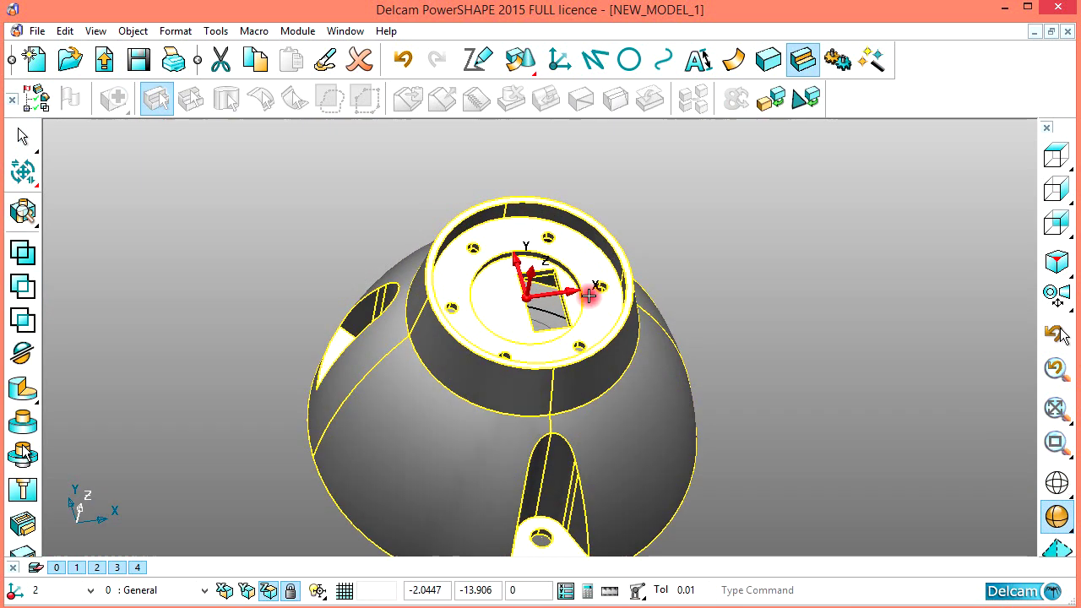
{"action": "key", "text": "Escape"}
{"action": "scroll", "coordinate": [528, 272], "scroll_direction": "up", "scroll_amount": 3}
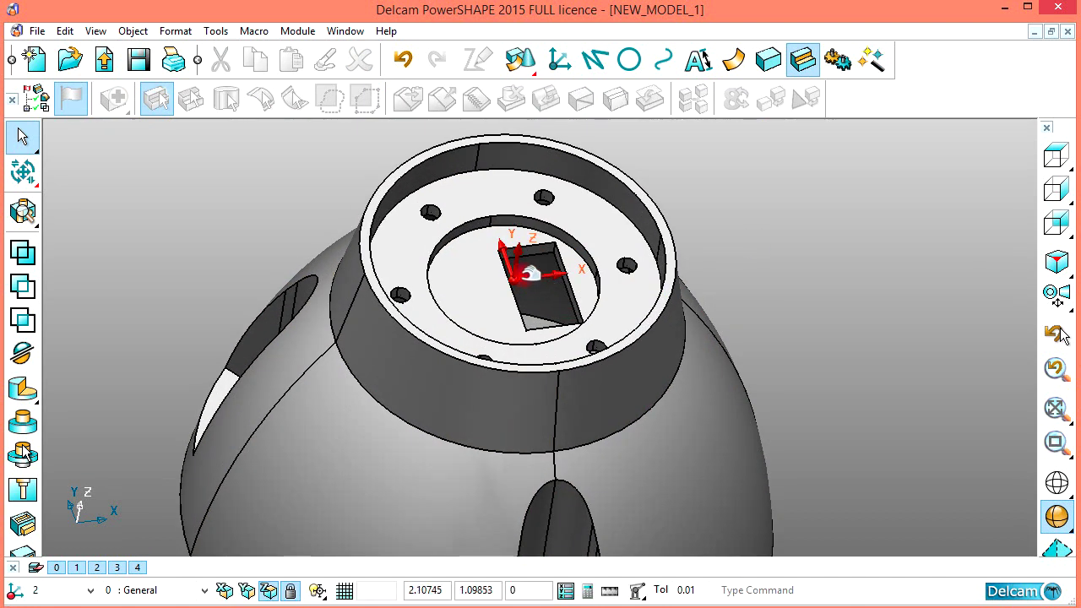
{"action": "key", "text": "Escape"}
{"action": "left_click", "coordinate": [1056, 262]}
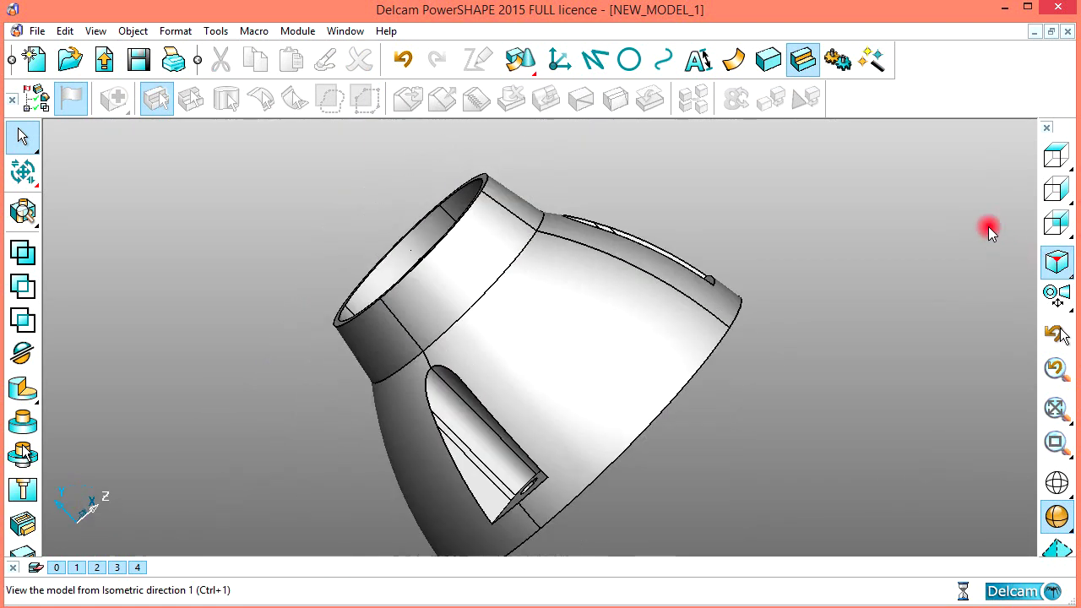
{"action": "mouse_move", "coordinate": [979, 202]}
{"action": "middle_mouse_down"}
{"action": "mouse_move", "coordinate": [644, 437]}
{"action": "mouse_move", "coordinate": [495, 410]}
{"action": "mouse_move", "coordinate": [753, 377]}
{"action": "mouse_move", "coordinate": [656, 360]}
{"action": "middle_mouse_up"}
{"action": "mouse_move", "coordinate": [668, 401]}
{"action": "middle_mouse_down"}
{"action": "mouse_move", "coordinate": [736, 371]}
{"action": "mouse_move", "coordinate": [555, 299]}
{"action": "mouse_move", "coordinate": [454, 278]}
{"action": "mouse_move", "coordinate": [522, 271]}
{"action": "mouse_move", "coordinate": [678, 302]}
{"action": "mouse_move", "coordinate": [586, 349]}
{"action": "mouse_move", "coordinate": [522, 465]}
{"action": "mouse_move", "coordinate": [606, 398]}
{"action": "mouse_move", "coordinate": [579, 411]}
{"action": "mouse_move", "coordinate": [574, 374]}
{"action": "mouse_move", "coordinate": [647, 338]}
{"action": "mouse_move", "coordinate": [587, 345]}
{"action": "mouse_move", "coordinate": [541, 369]}
{"action": "middle_mouse_up"}
{"action": "scroll", "coordinate": [574, 376], "scroll_direction": "up", "scroll_amount": 2}
{"action": "scroll", "coordinate": [566, 388], "scroll_direction": "up", "scroll_amount": 2}
Recolour the whole solid orange from the Style colour palette, then deselect it
{"action": "left_click", "coordinate": [540, 369]}
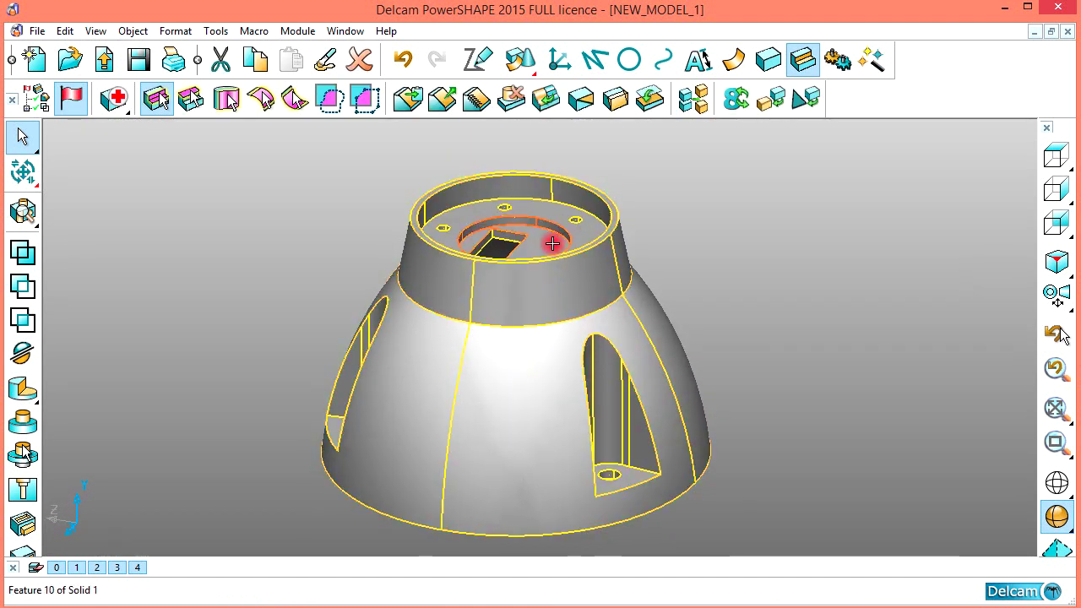
{"action": "left_click", "coordinate": [479, 61]}
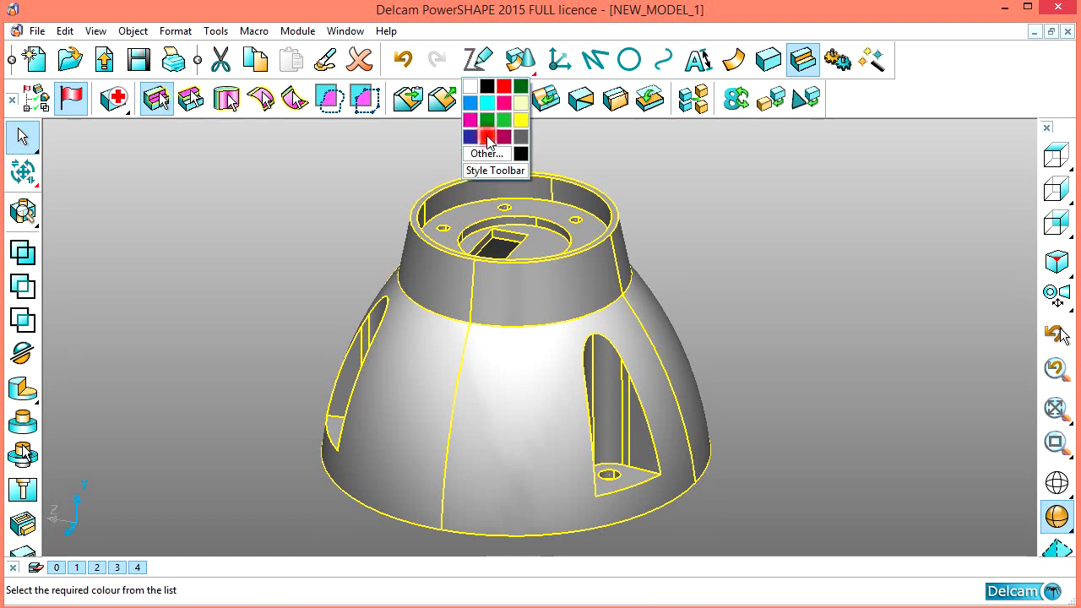
{"action": "left_click", "coordinate": [489, 140]}
{"action": "left_click", "coordinate": [717, 335]}
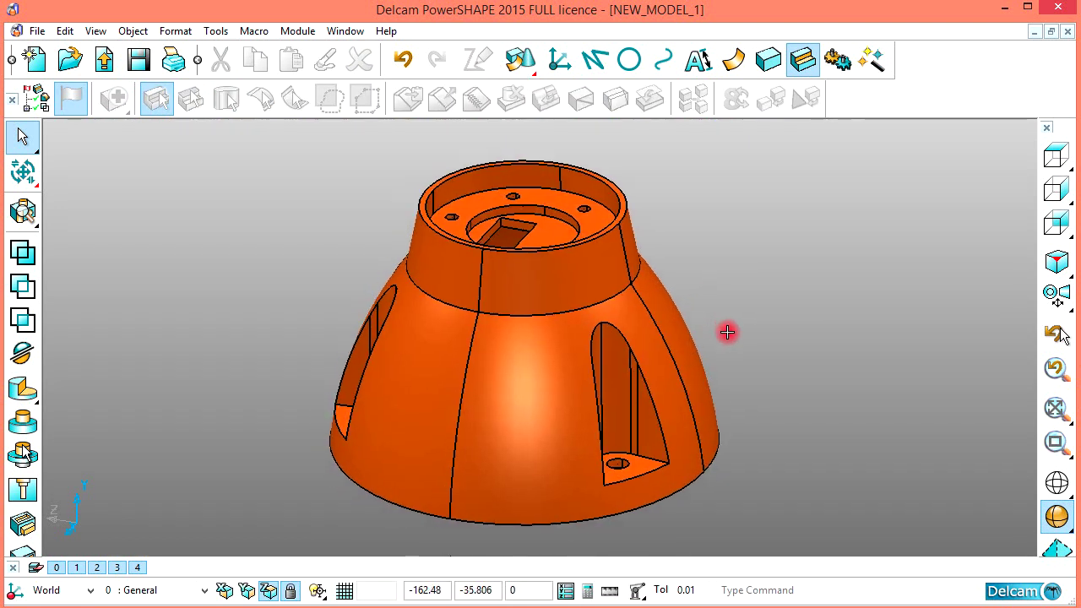
{"action": "middle_click_drag", "start_coordinate": [727, 332], "coordinate": [759, 321]}
{"action": "scroll", "coordinate": [746, 311], "scroll_direction": "up", "scroll_amount": 2}
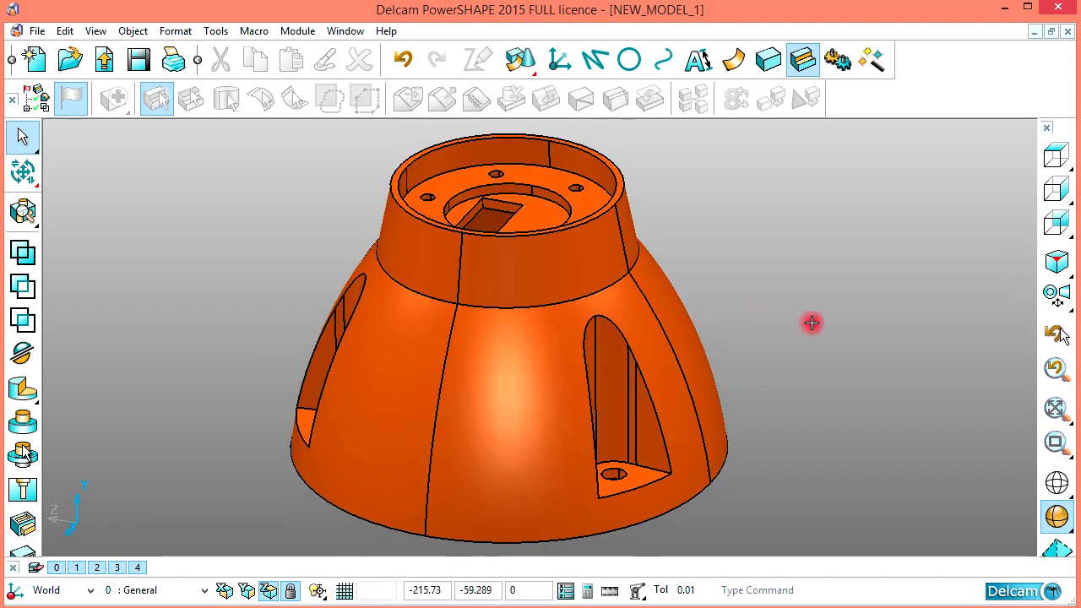